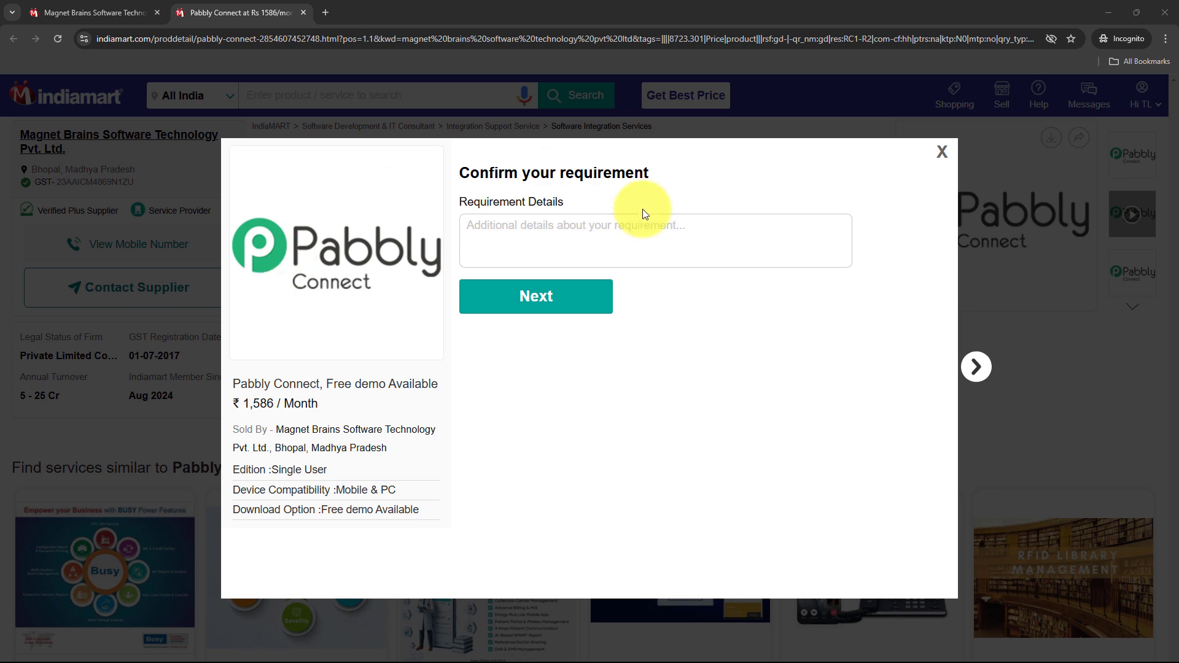
Paste the wedding photography request as requirement details, submit it, and close the incognito window.
right_click(650, 235)
click(757, 355)
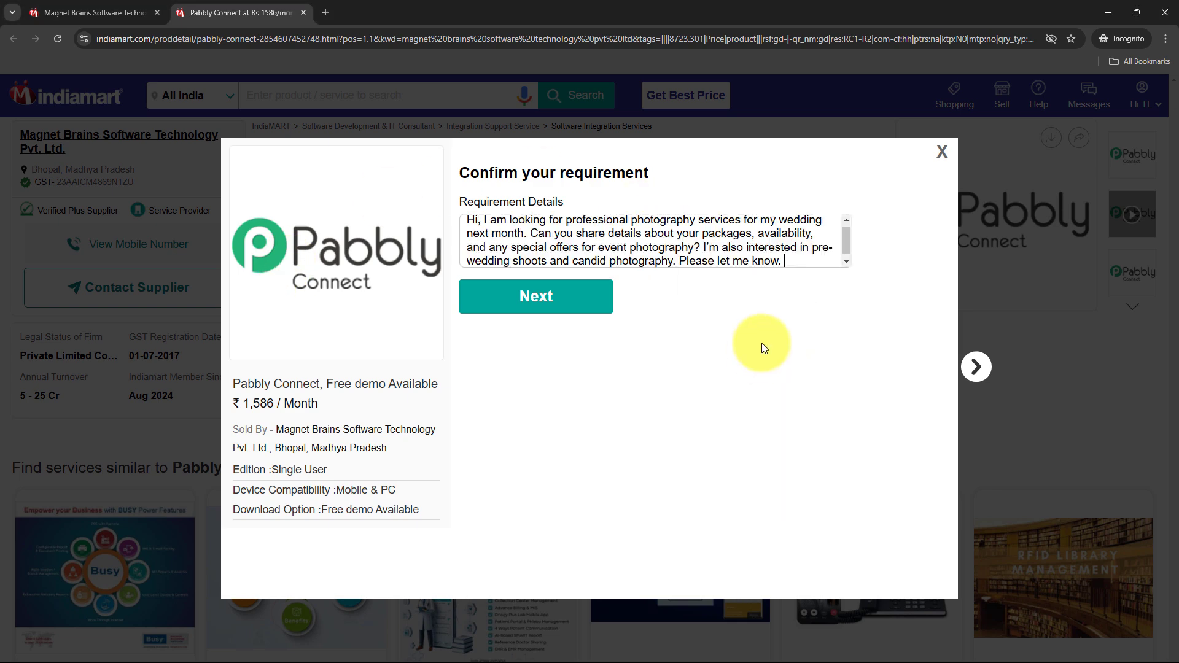
click(513, 300)
click(532, 304)
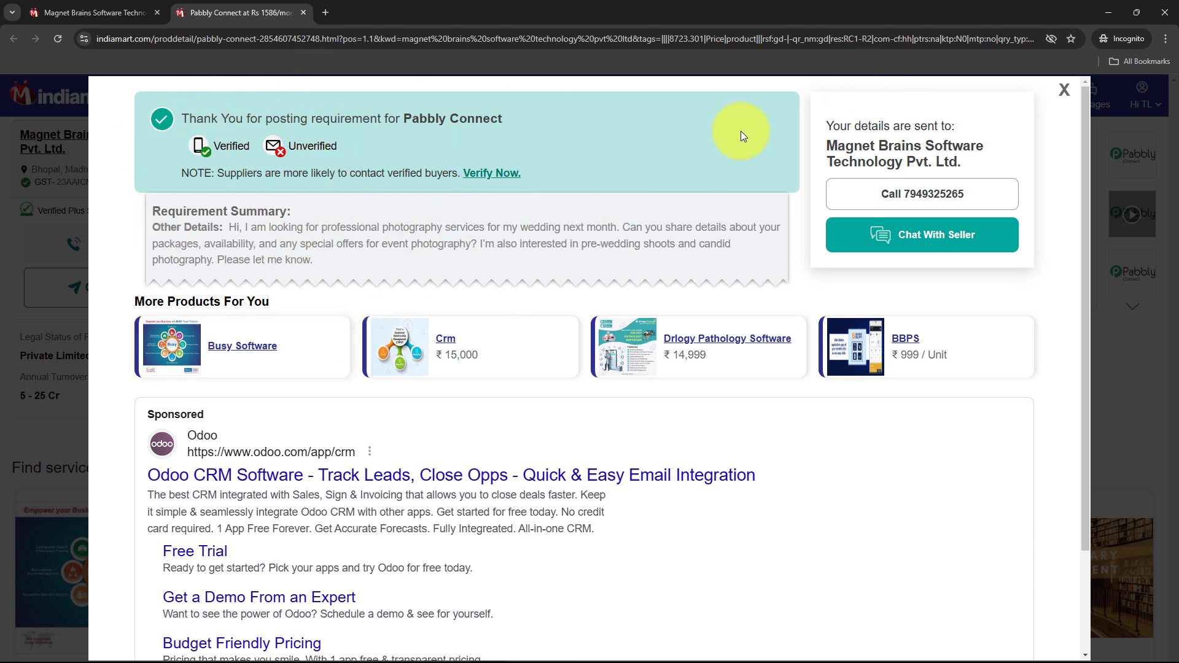
click(1108, 6)
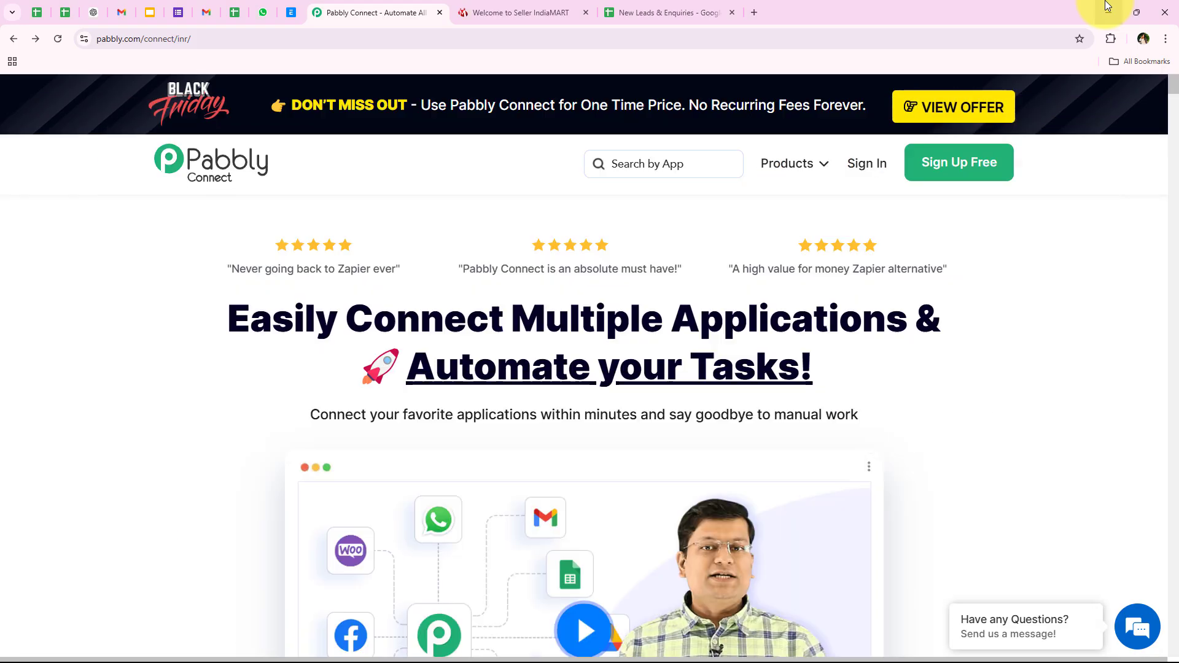
click(628, 7)
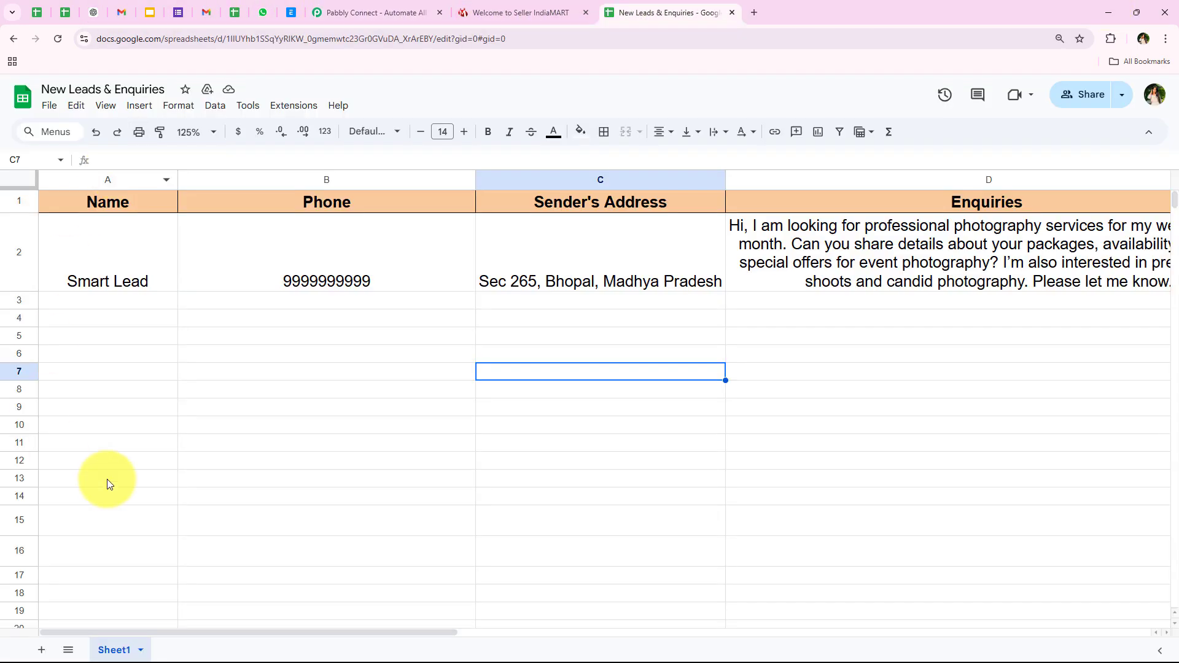
drag(53, 237, 786, 295)
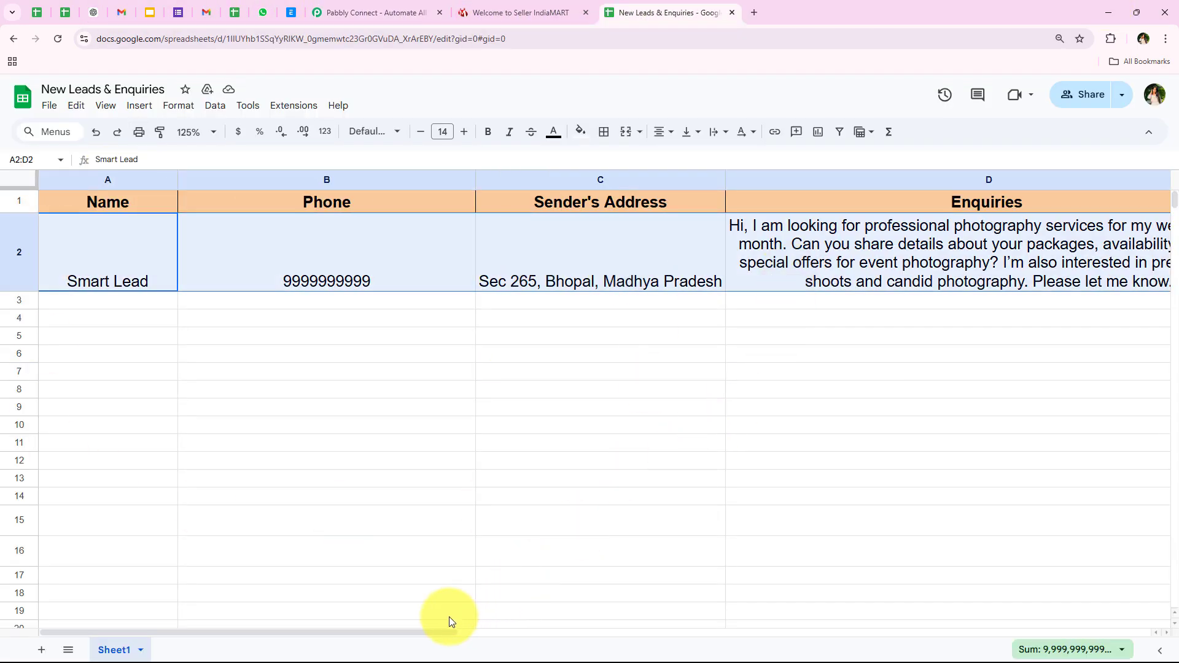
drag(443, 631, 548, 628)
double_click(644, 275)
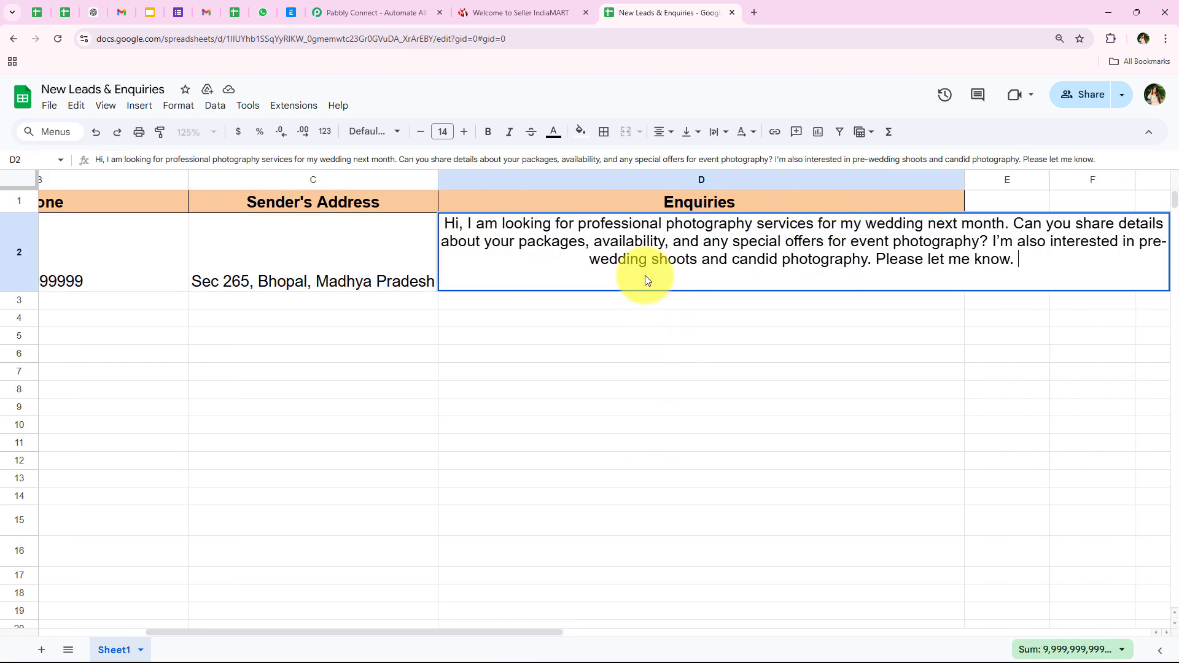
key(ctrl+a)
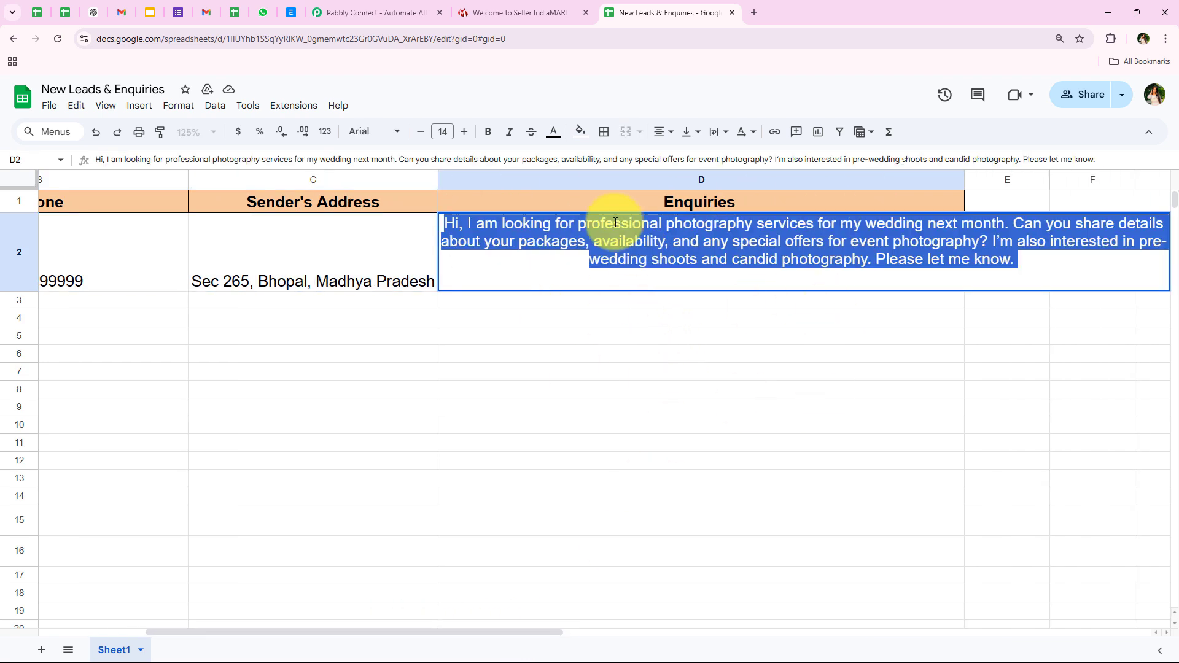
click(549, 317)
drag(562, 632, 532, 632)
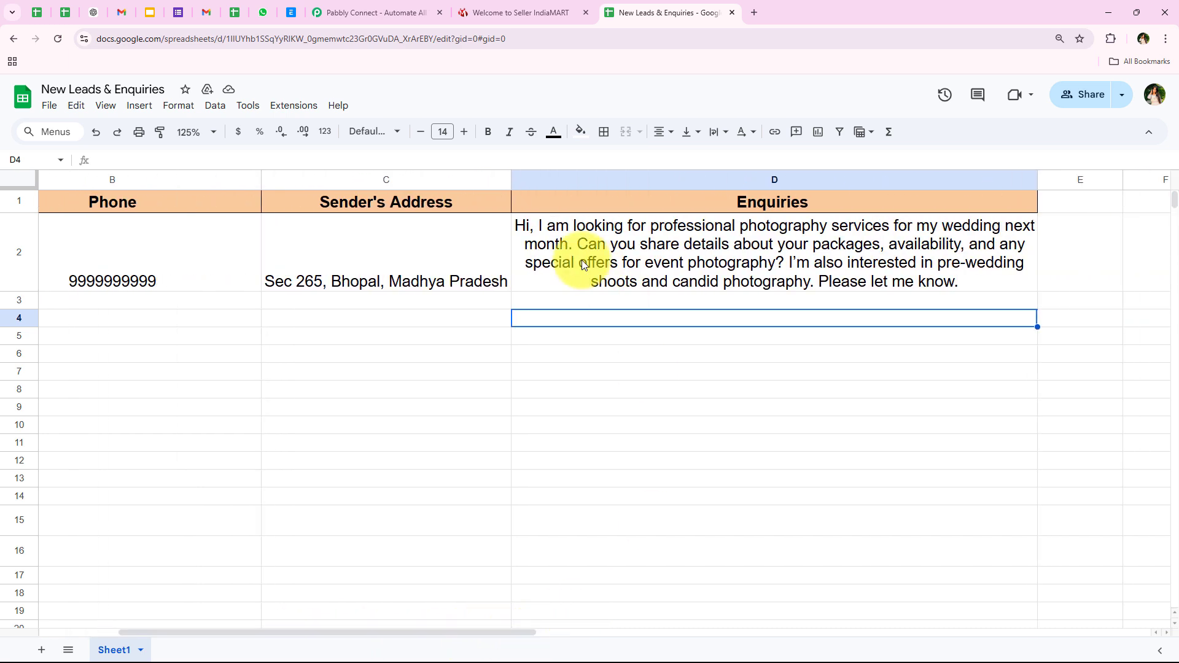
click(479, 6)
click(640, 14)
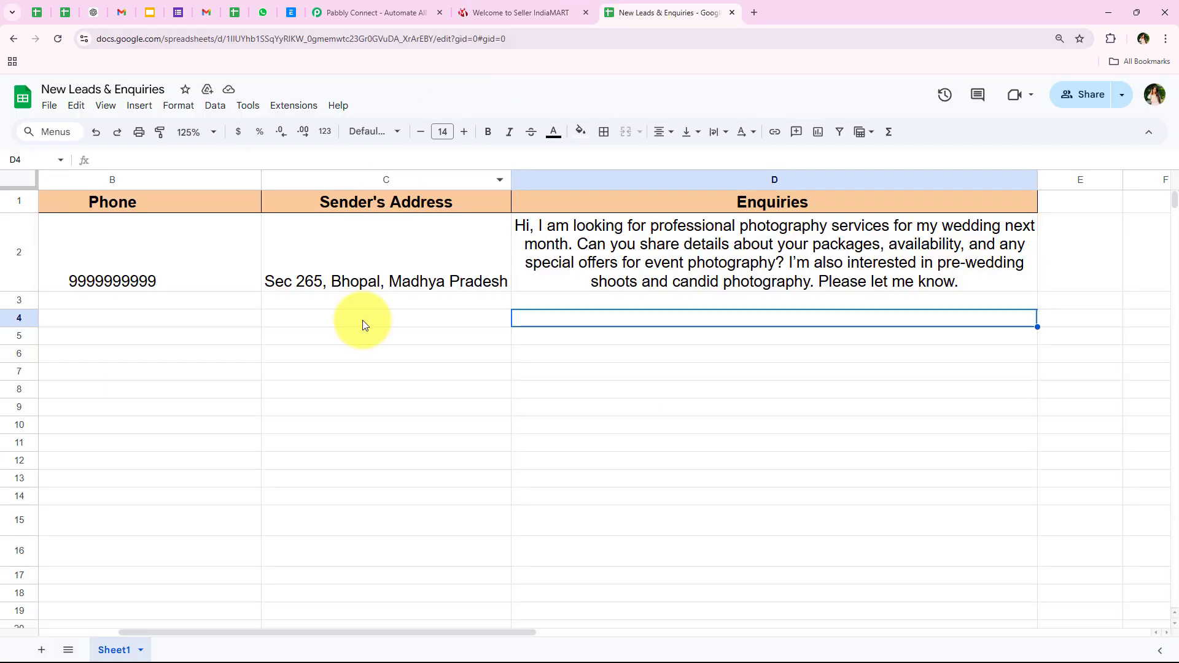
click(513, 11)
click(628, 5)
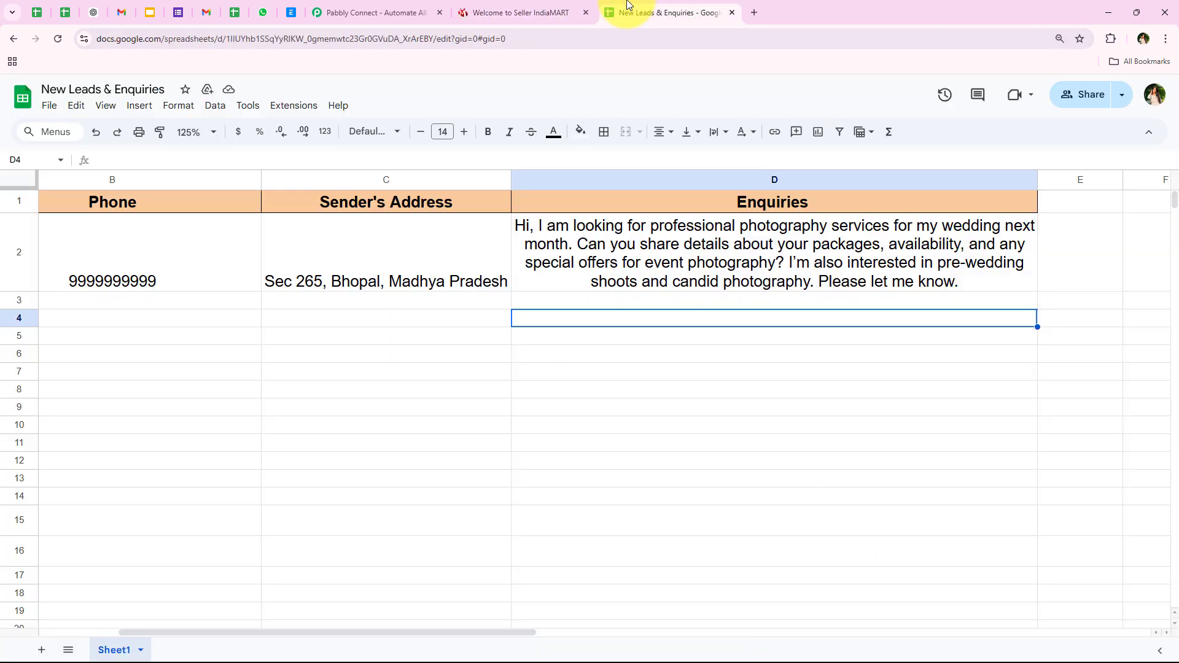
click(338, 14)
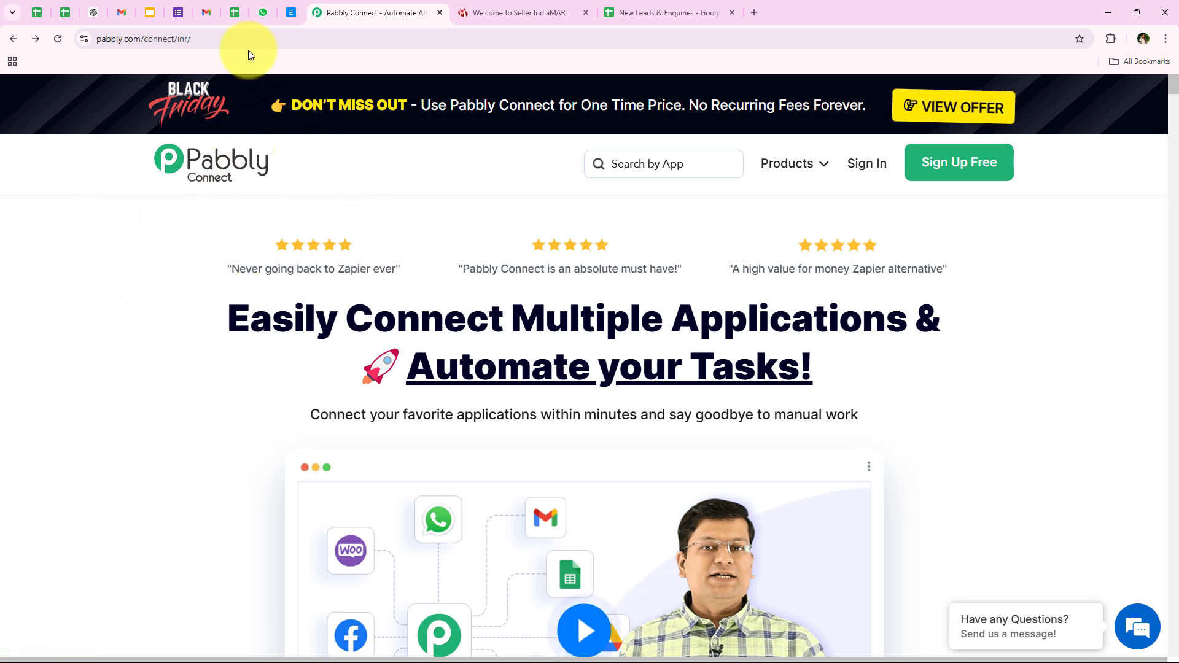
Sign in to the Pabbly account to reach the All Pabbly Apps page.
click(226, 38)
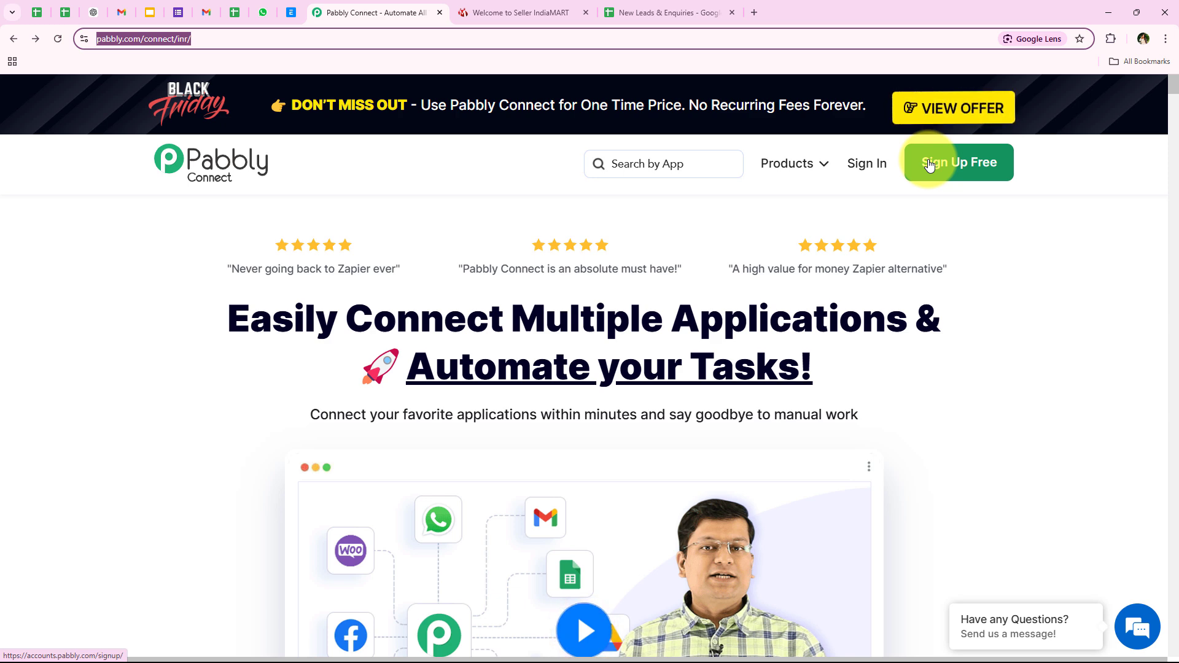
click(866, 166)
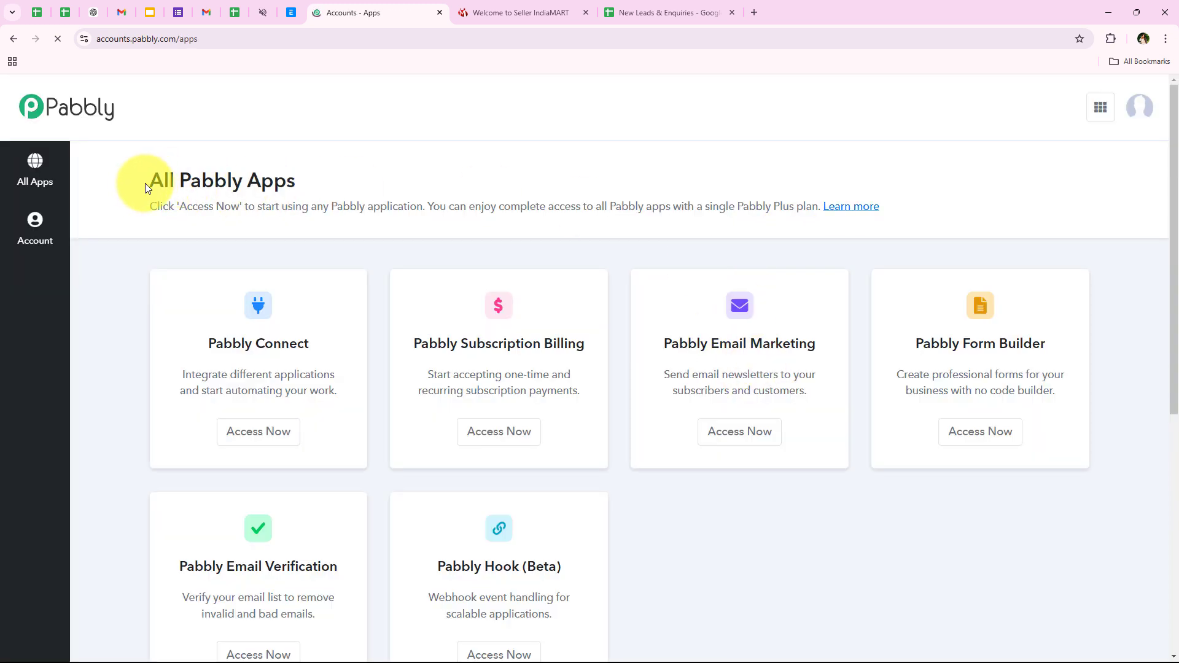
drag(145, 183, 305, 198)
click(304, 193)
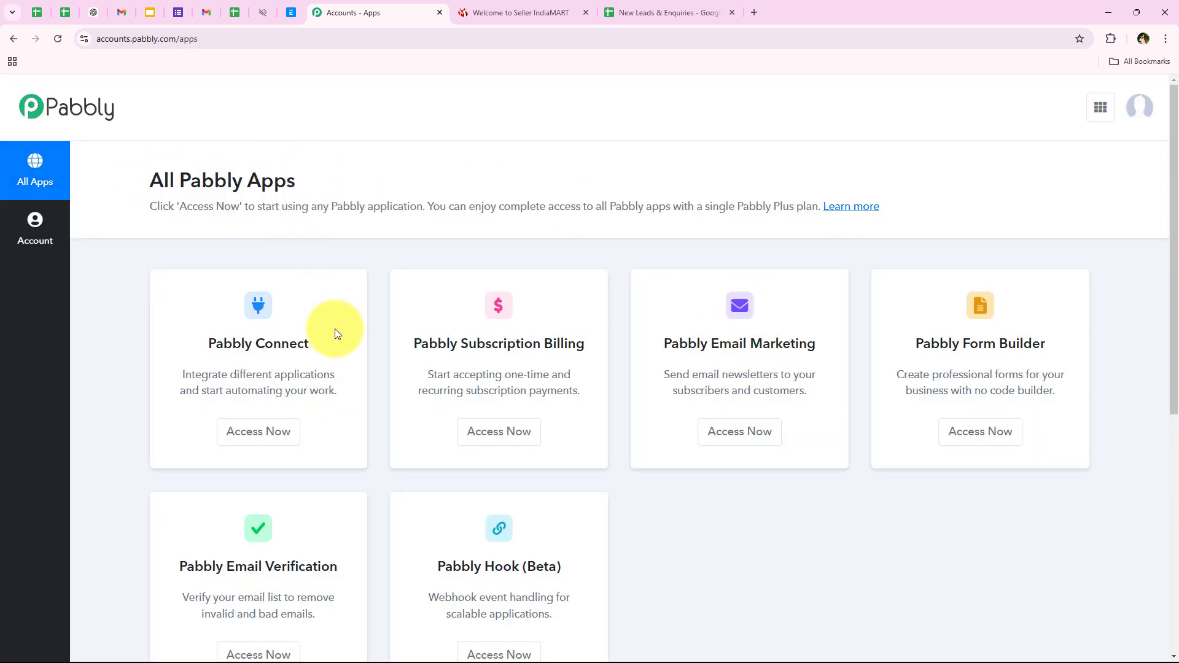
Launch Pabbly Connect from the apps list, opening its dashboard in a new tab.
scroll(334, 337, down, 2)
click(283, 317)
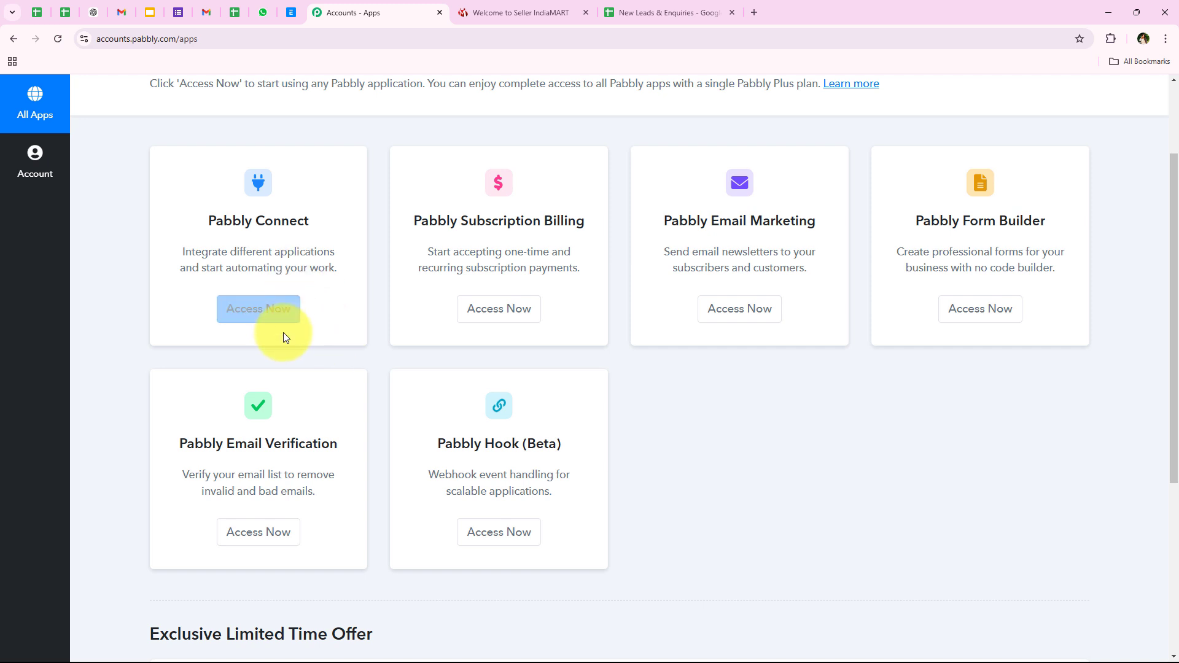
scroll(284, 333, up, 2)
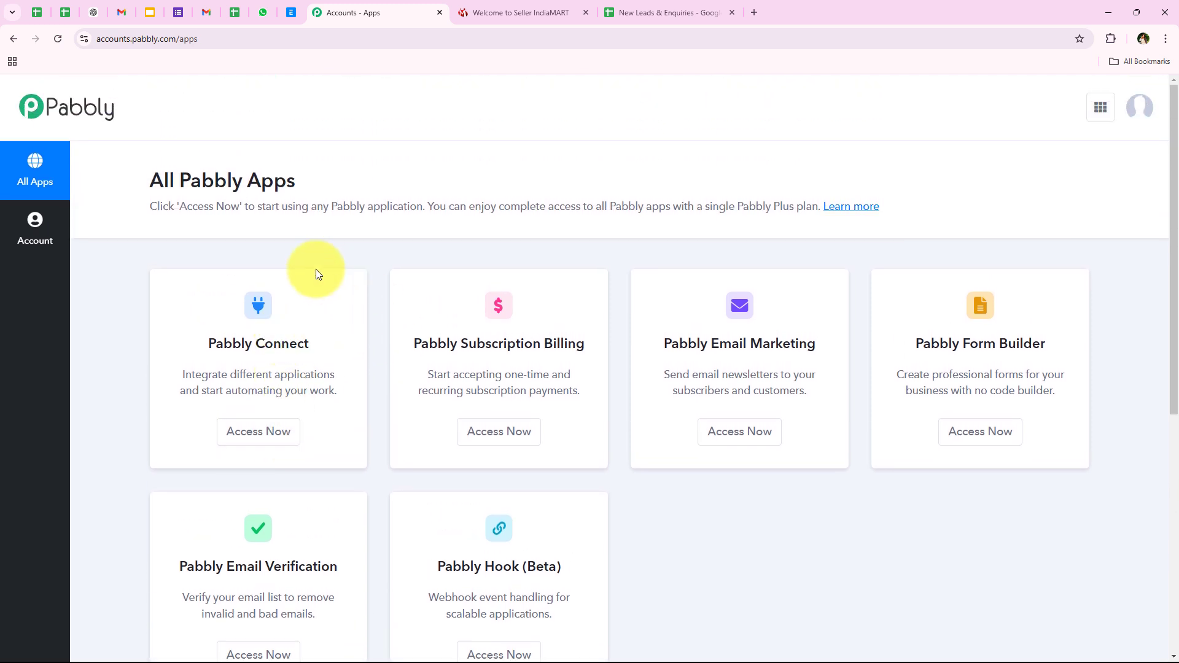
drag(197, 337, 303, 338)
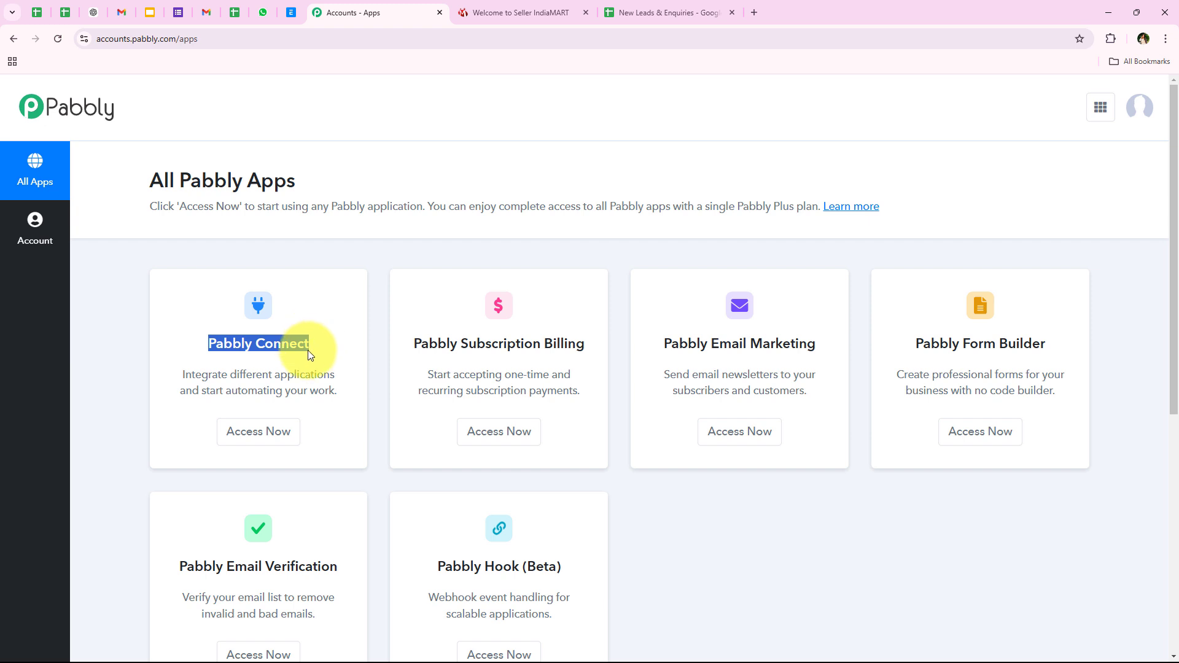
drag(230, 374, 335, 368)
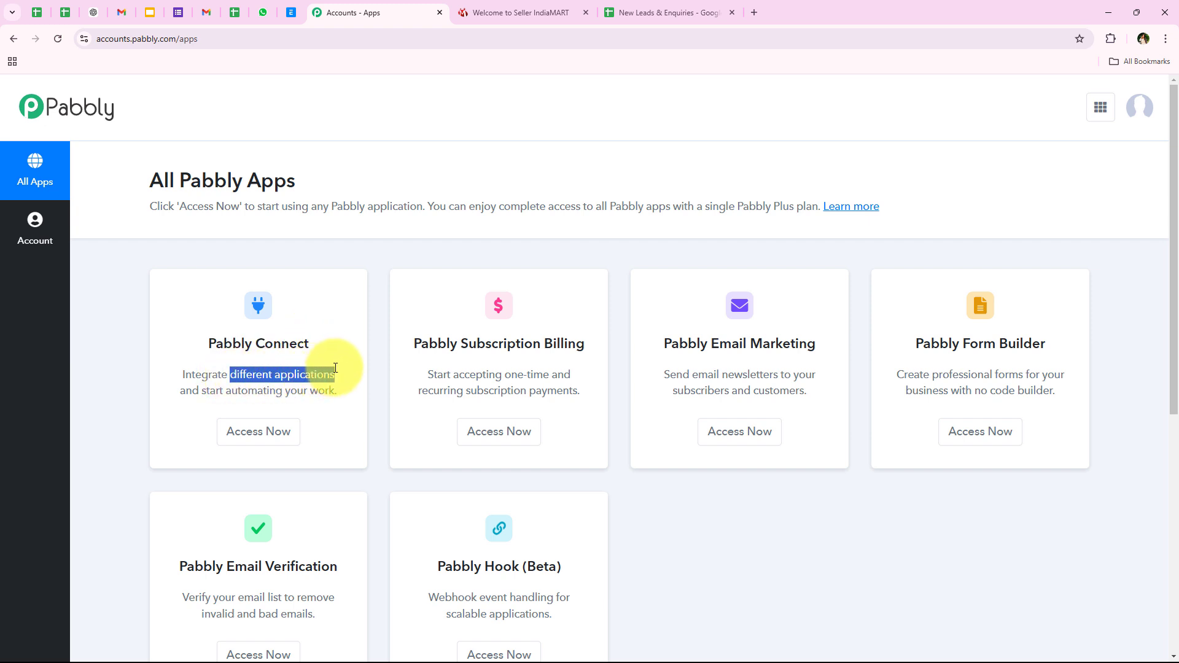
click(258, 431)
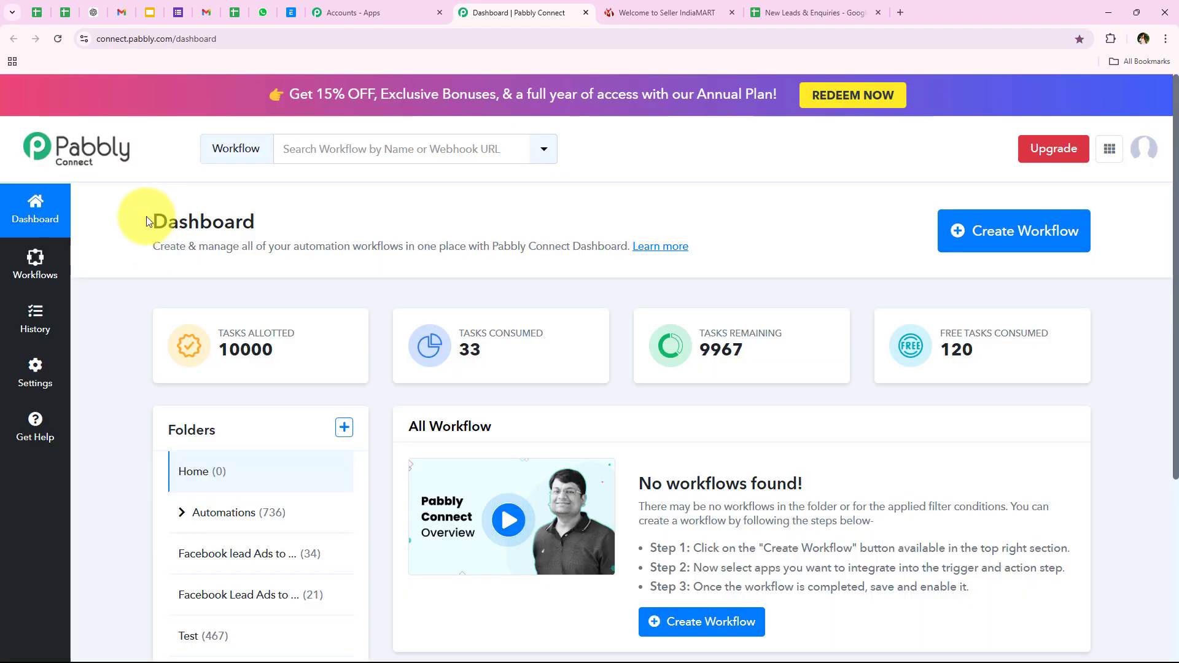
drag(146, 218, 308, 234)
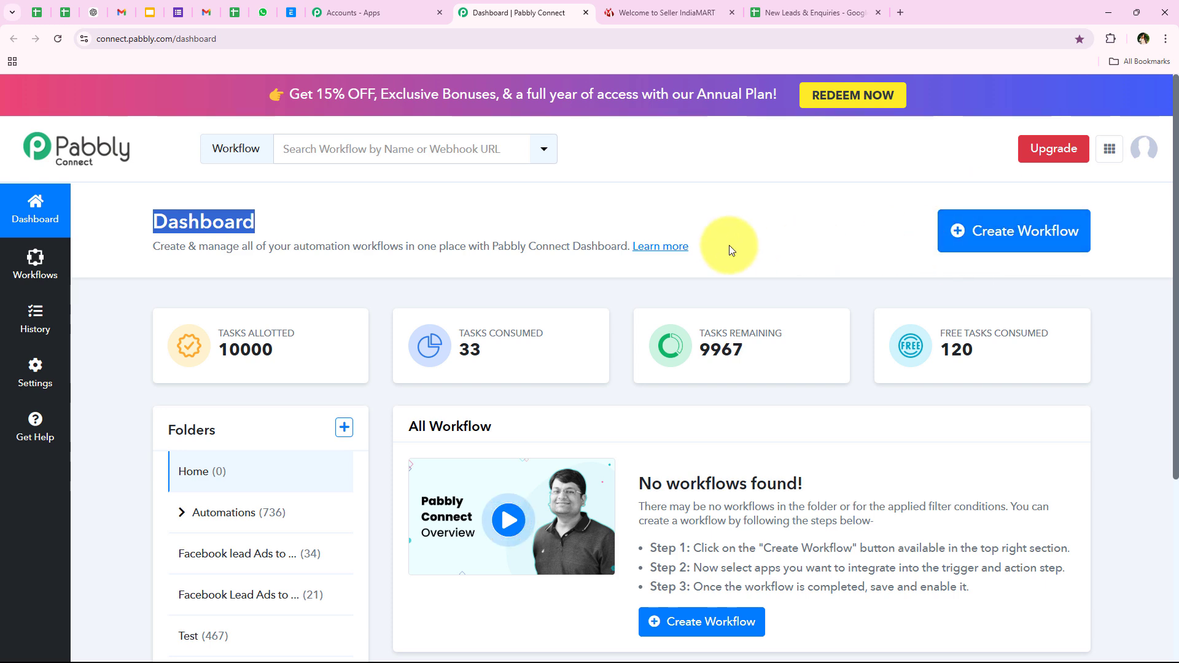
Create the workflow 'How to Add IndiaMART Leads / Enquiries to Google Sheets…' in the Automations folder.
click(957, 232)
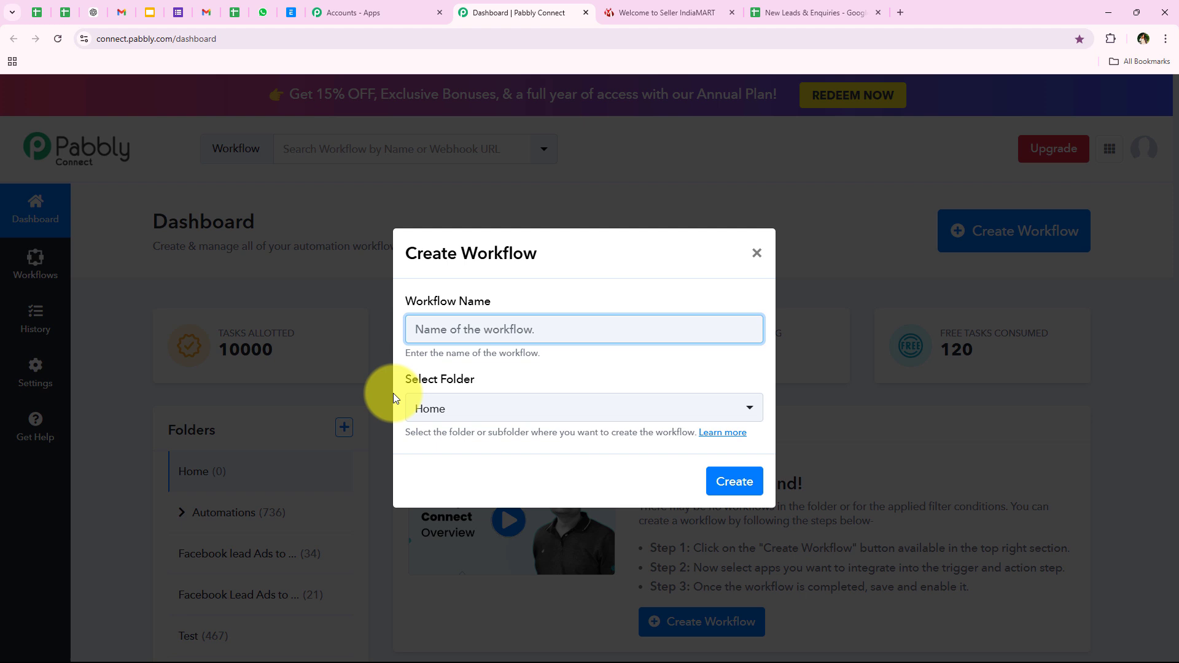
click(522, 411)
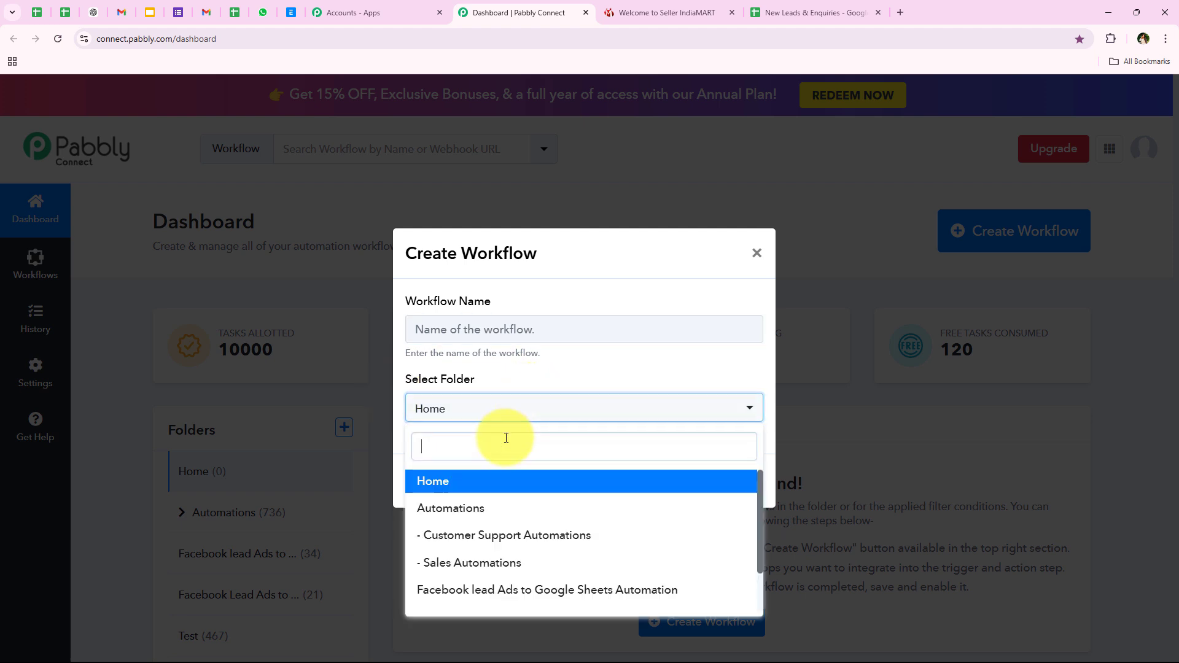
click(479, 519)
click(443, 299)
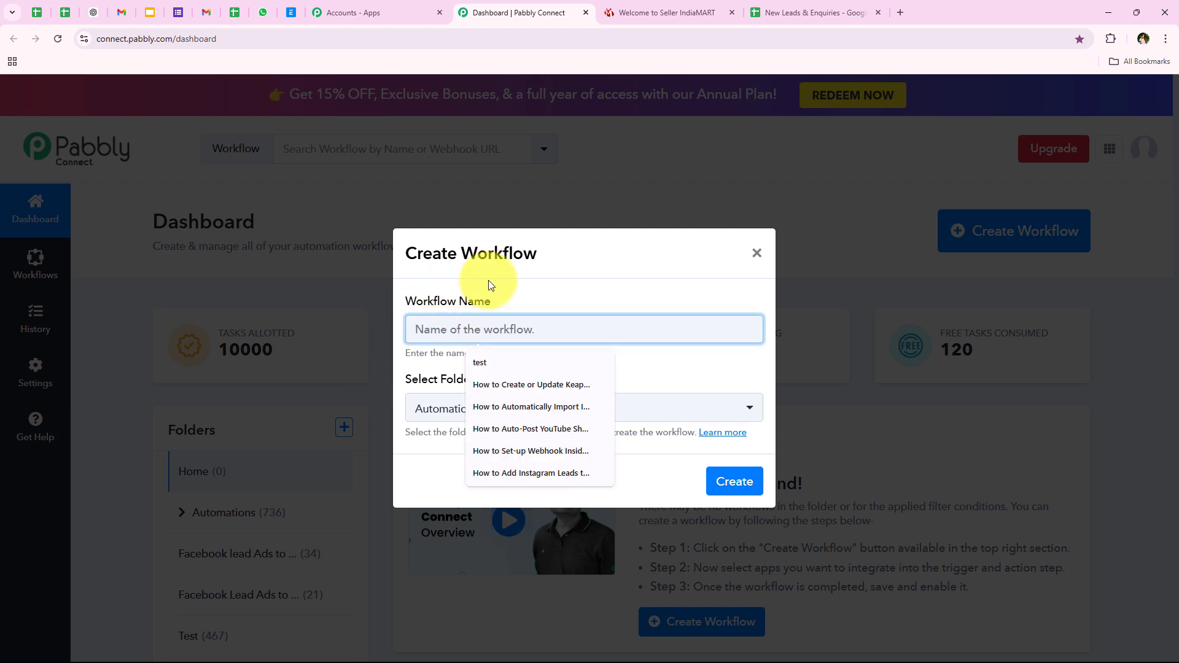
key(ctrl+v)
drag(483, 320, 719, 376)
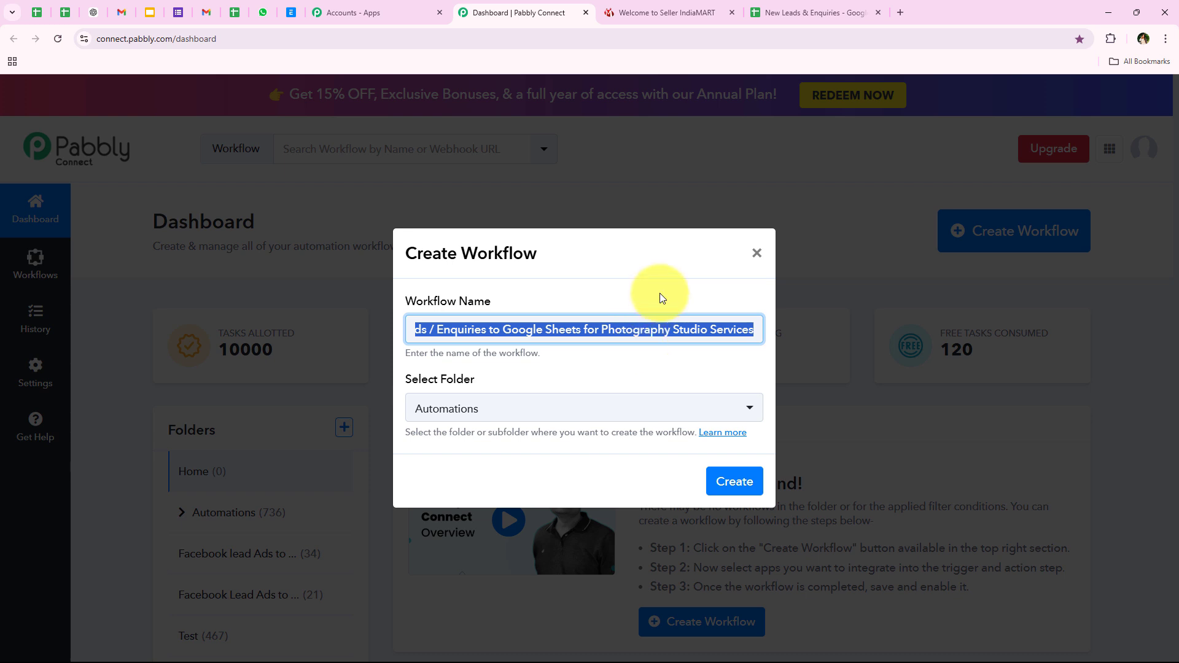
click(335, 348)
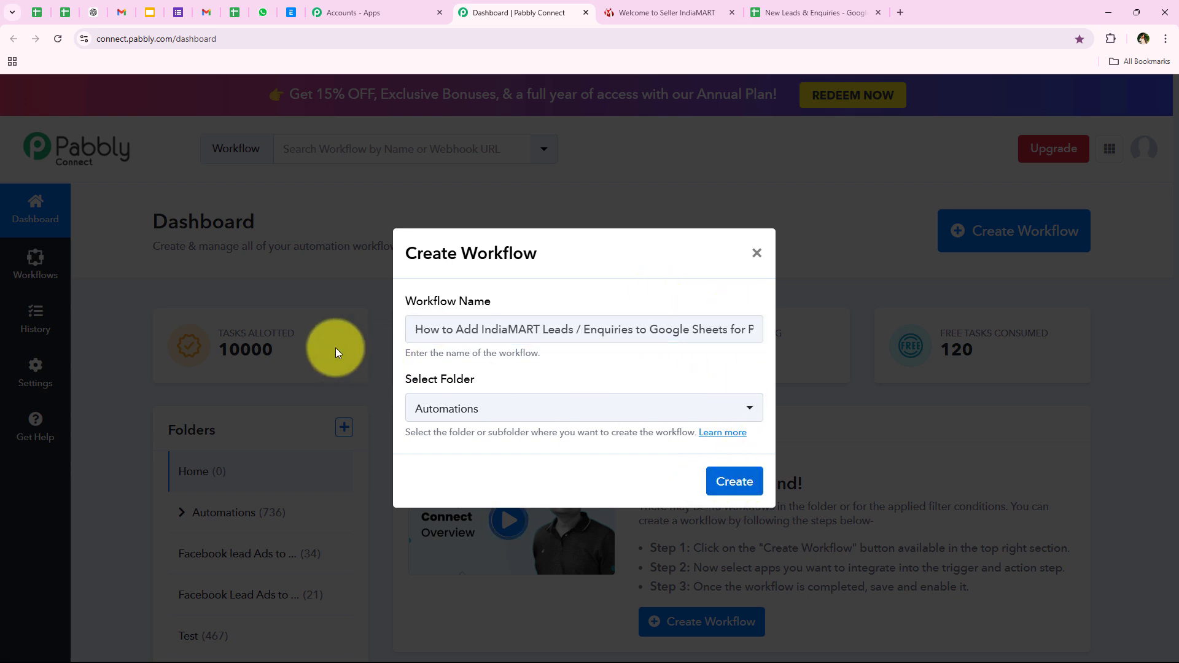
key(Return)
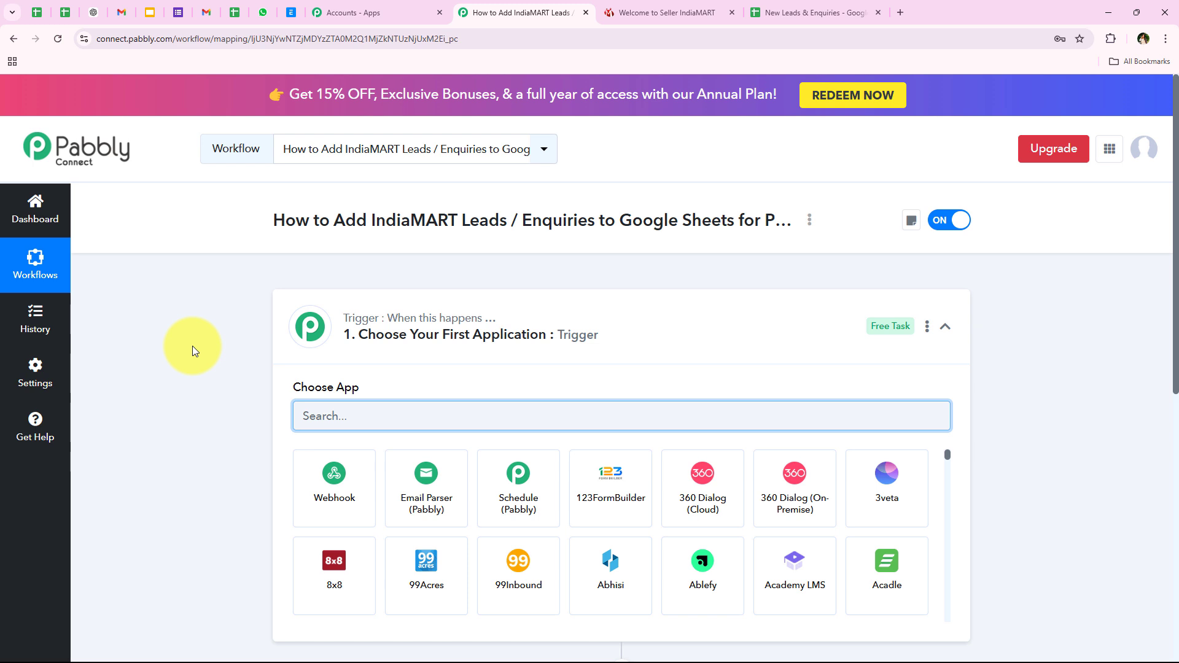
Set IndiaMART as the workflow's trigger app.
click(690, 326)
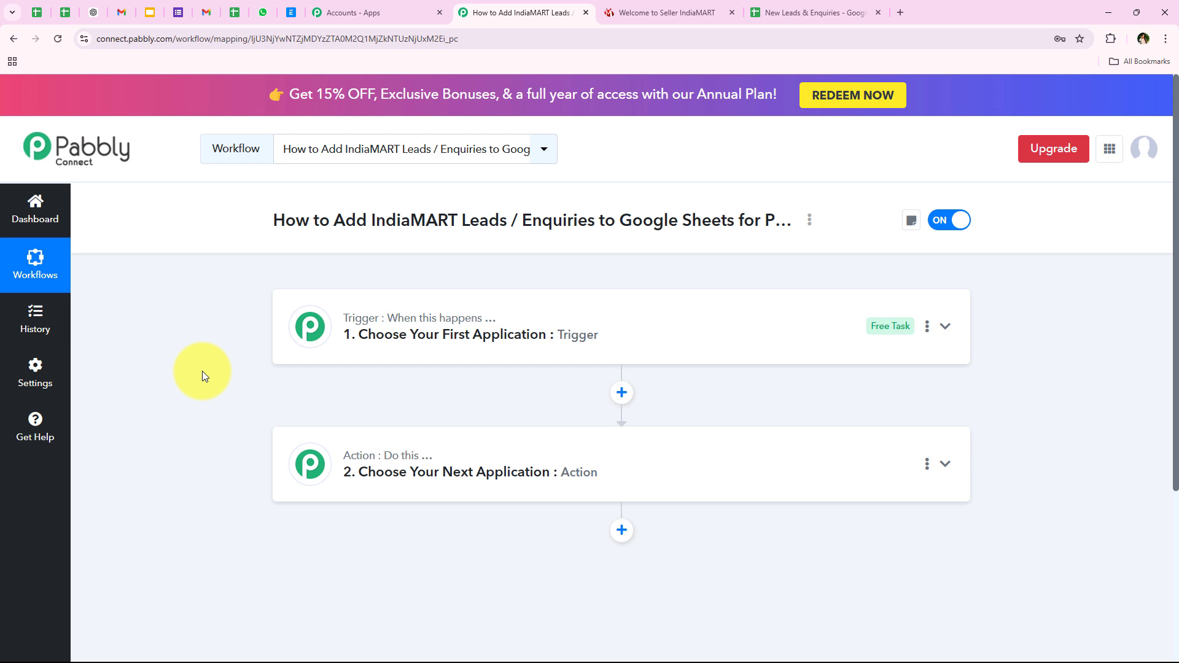
click(421, 347)
click(383, 418)
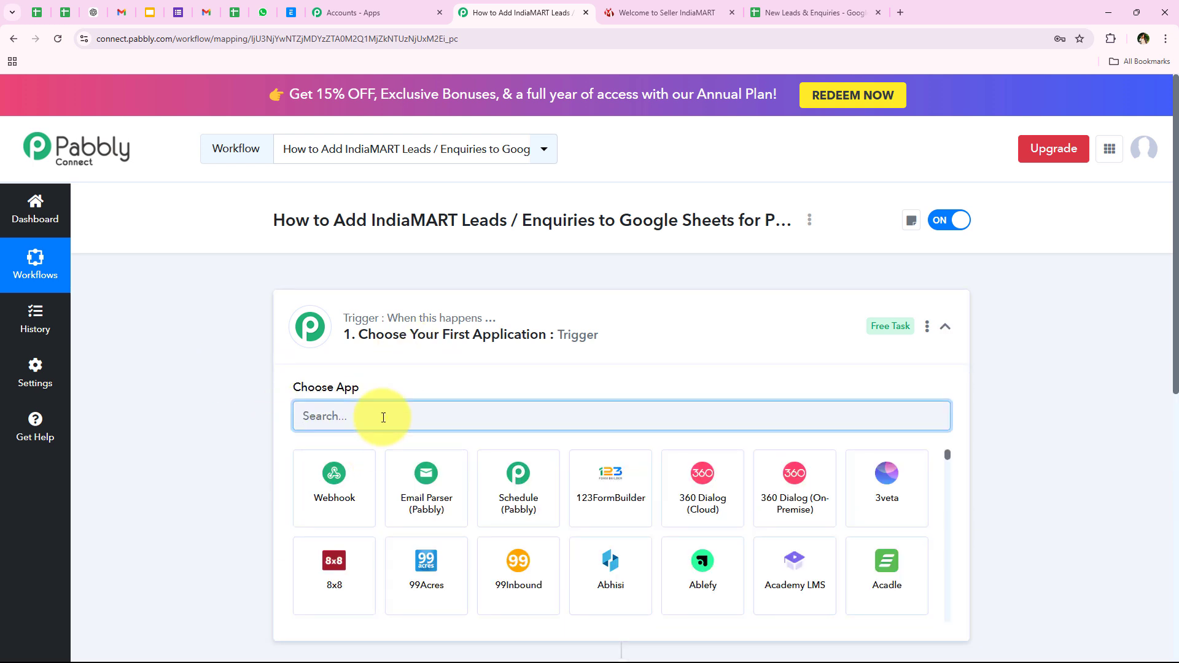
text(I)
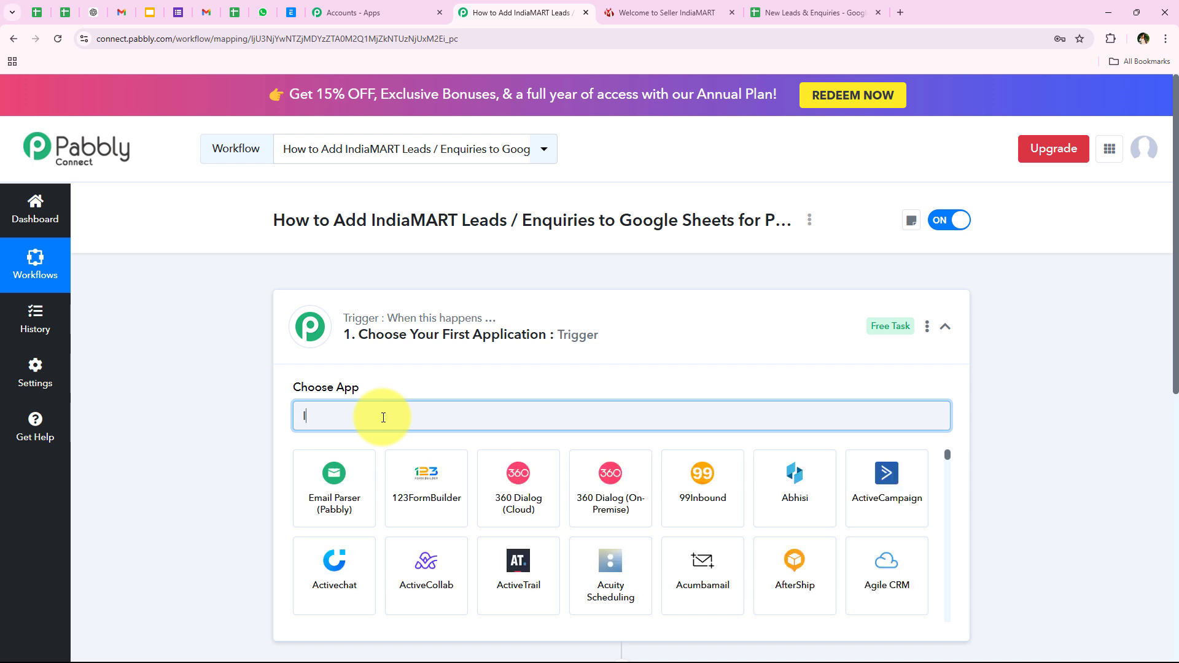
text(ndiaM)
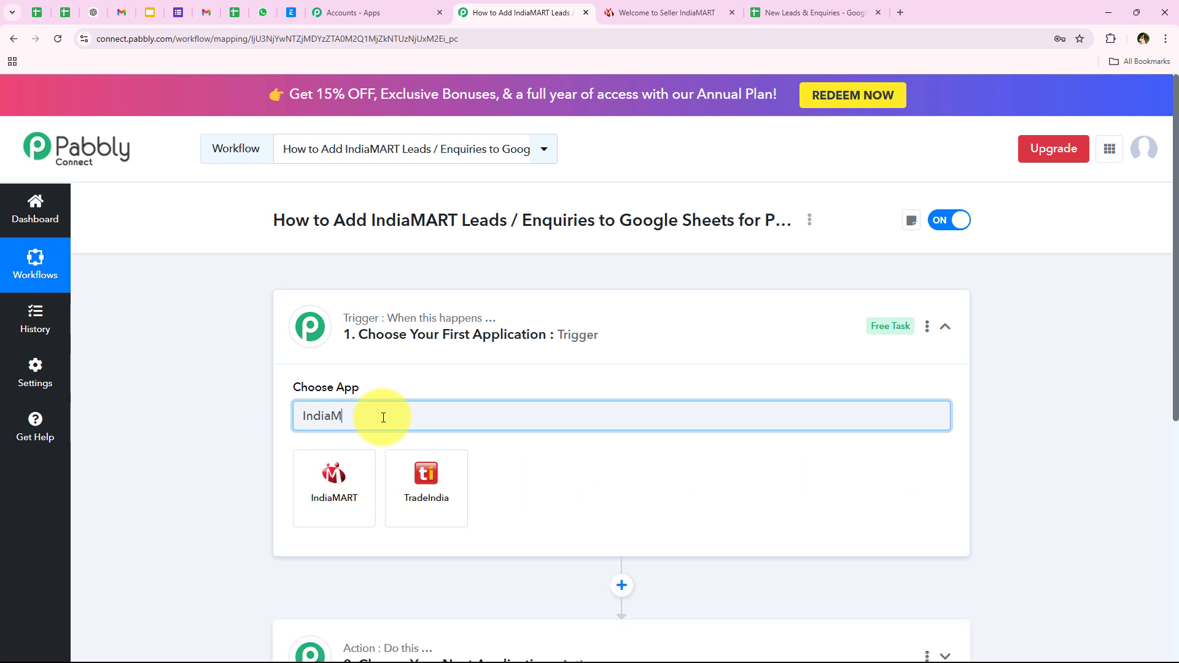
text(ART)
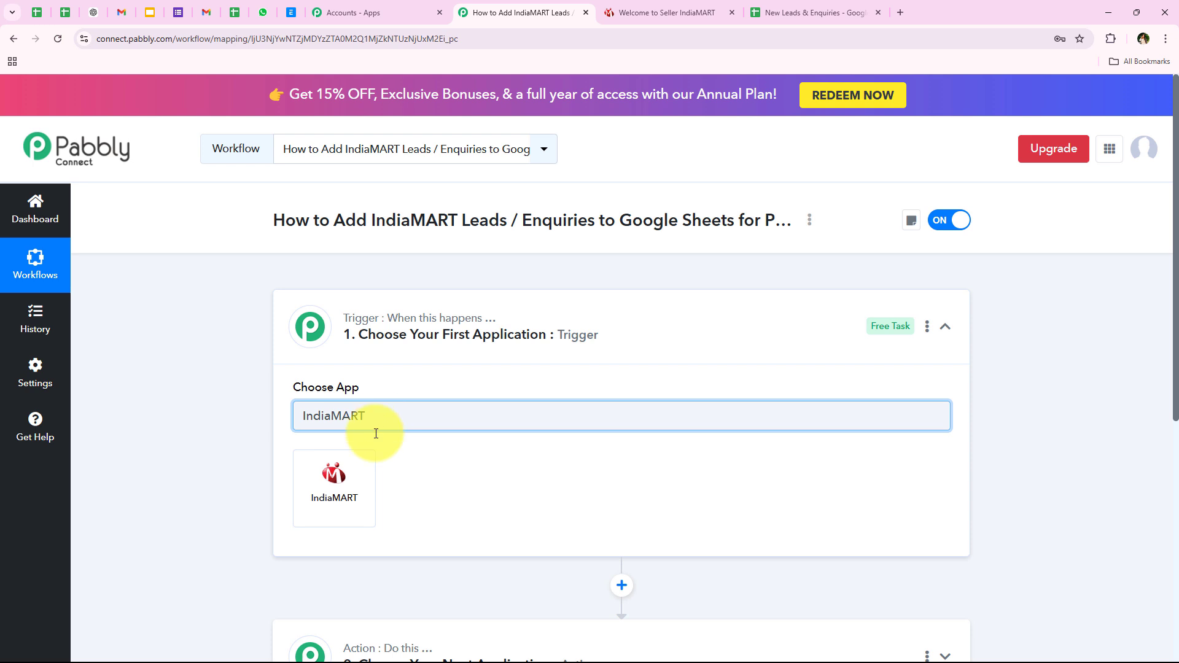
click(323, 496)
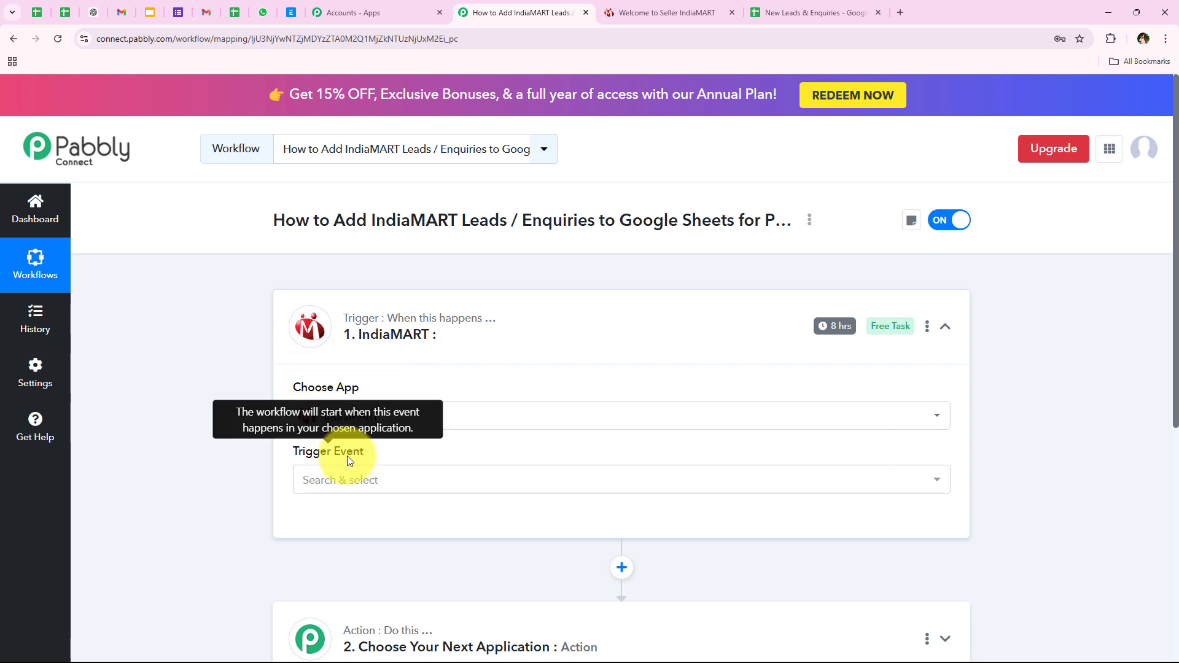
Choose New Leads as the trigger event to reveal the webhook URL.
click(301, 479)
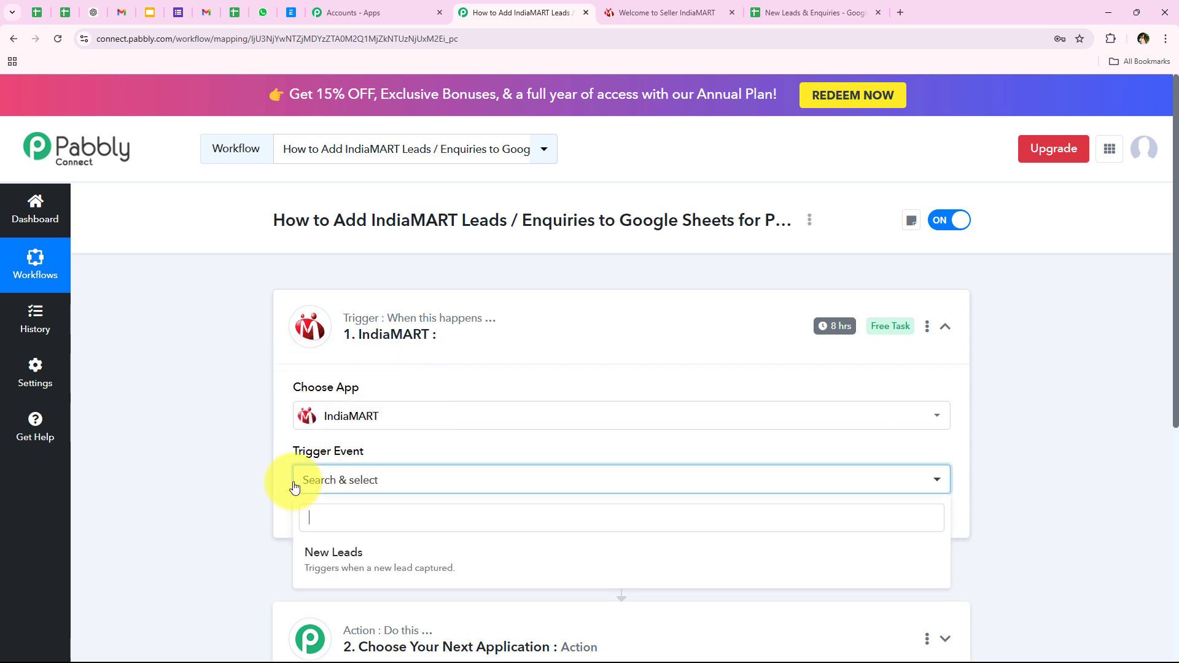
click(868, 565)
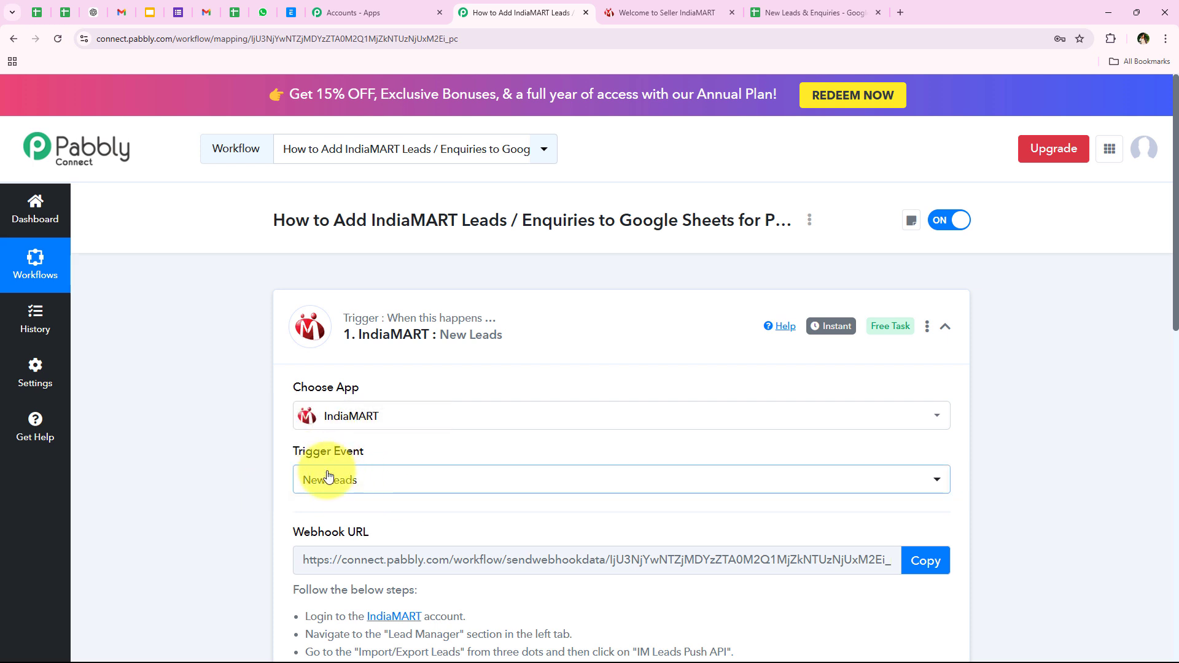
scroll(219, 387, down, 4)
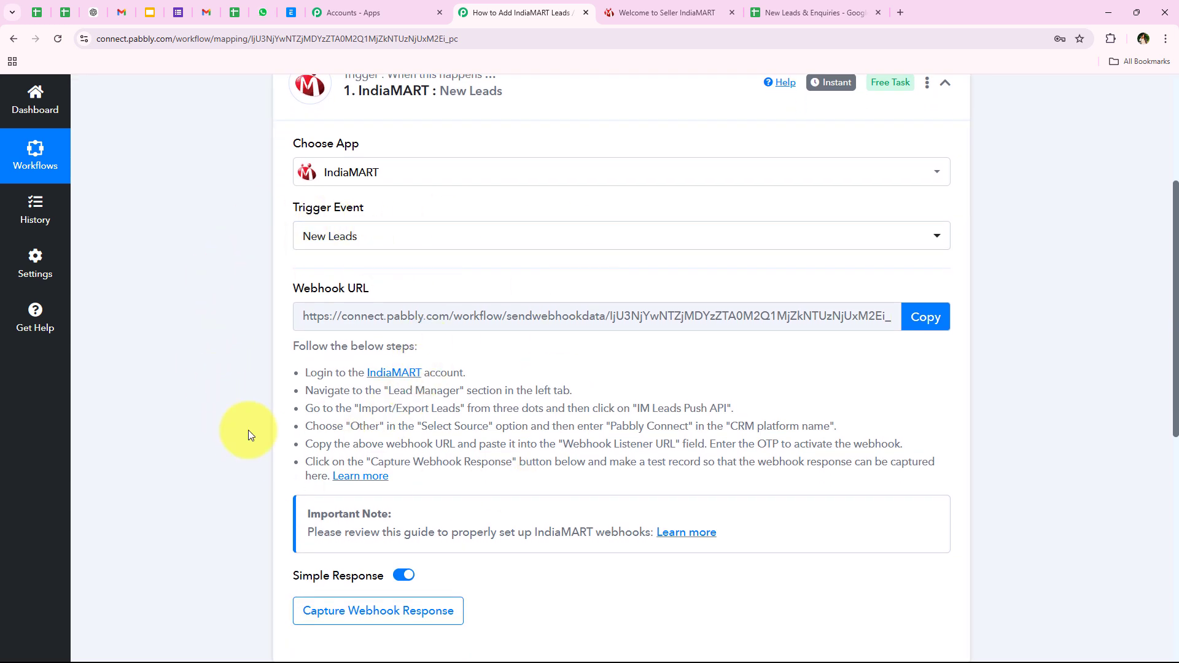
Copy the IndiaMART New Leads webhook URL.
drag(304, 317, 939, 317)
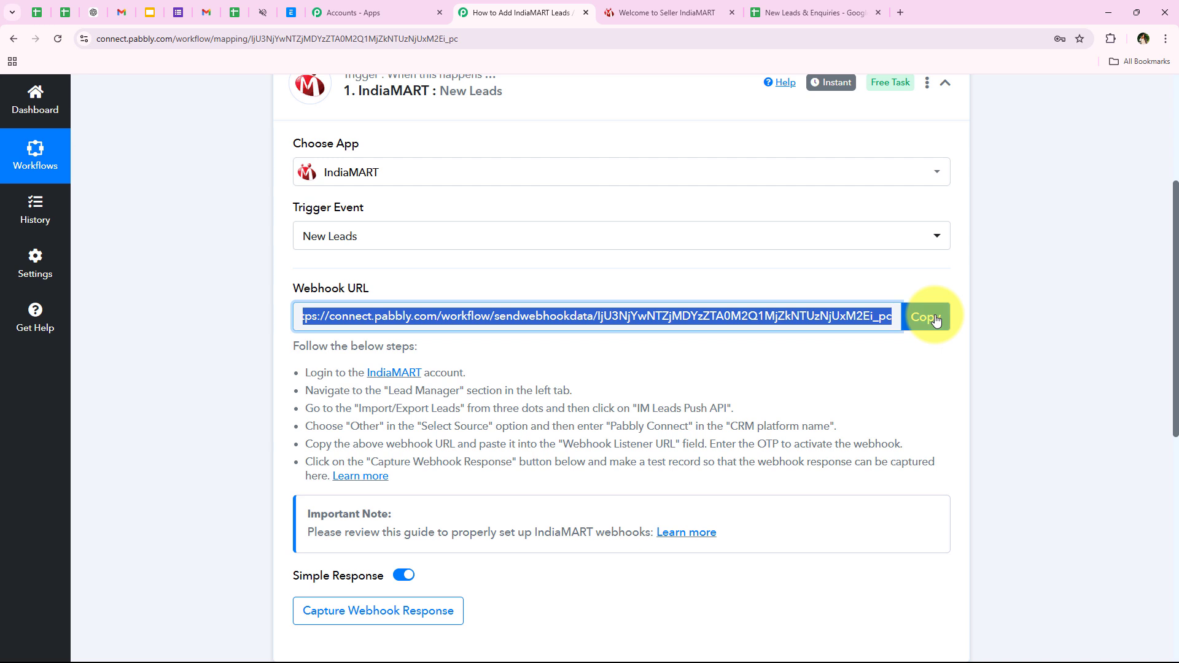
scroll(308, 243, up, 1)
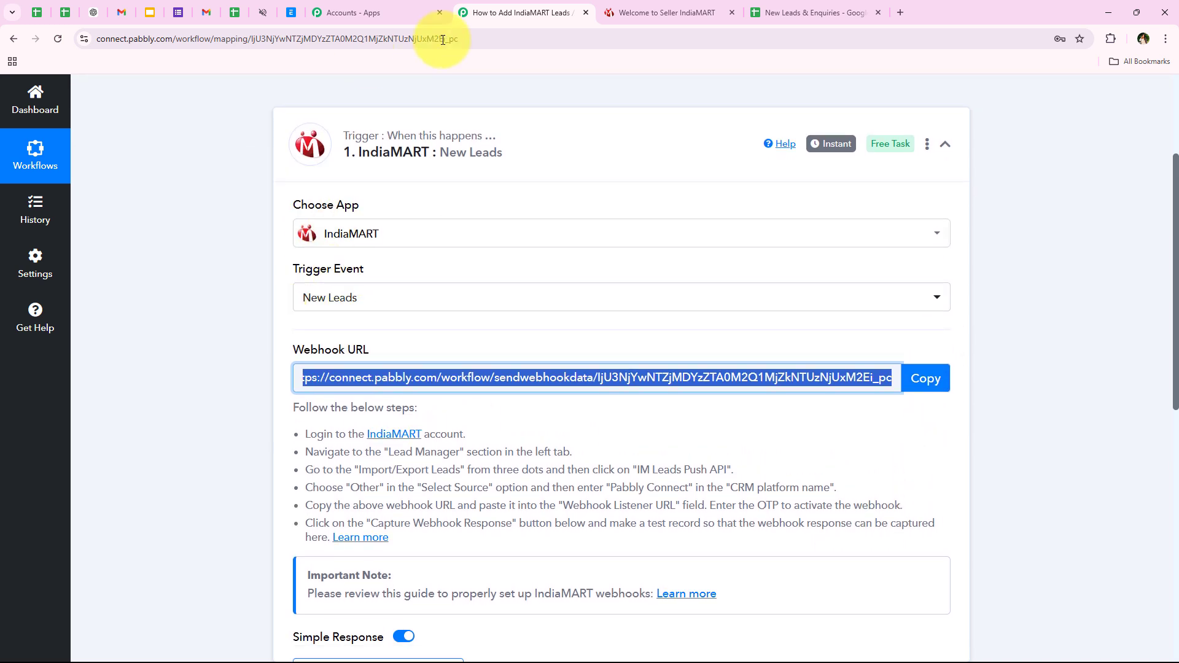
scroll(271, 386, down, 1)
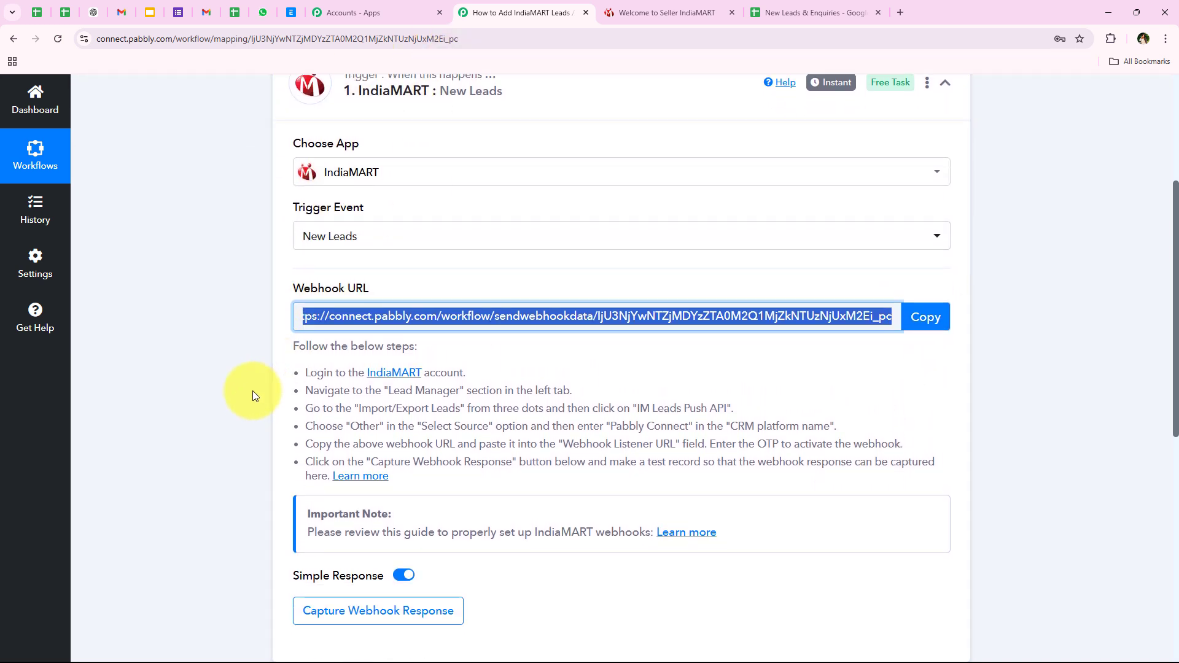
click(252, 396)
click(922, 317)
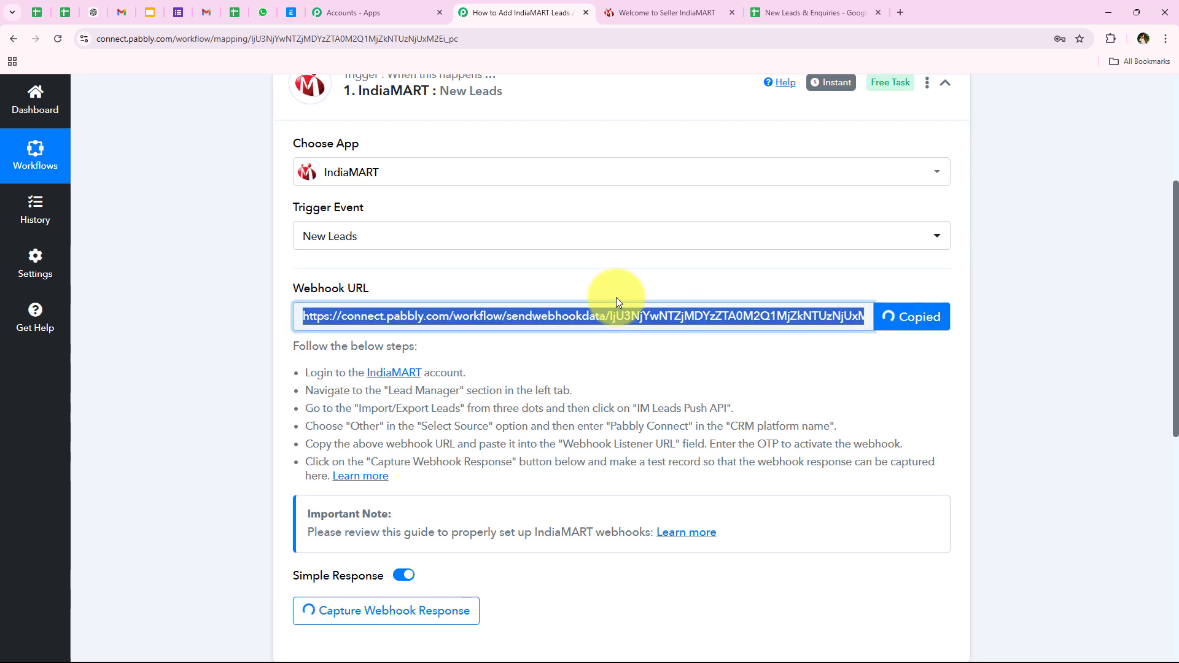
Point out the IndiaMART setup steps, including the one about opening the Push API.
drag(300, 380, 397, 474)
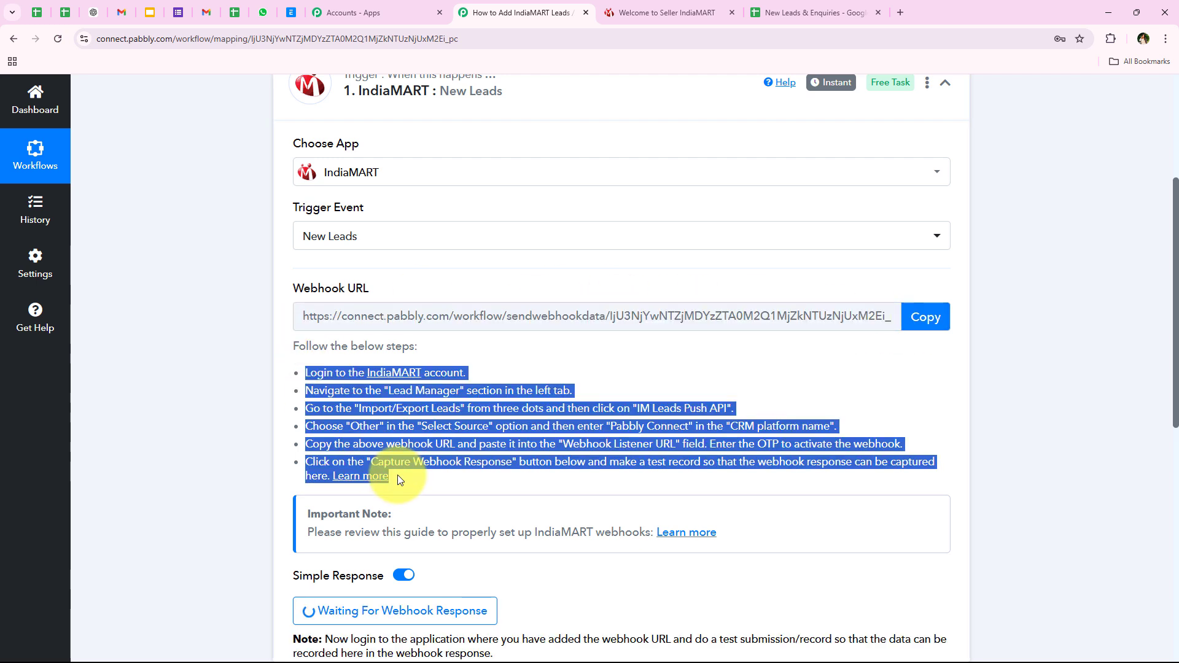
click(397, 474)
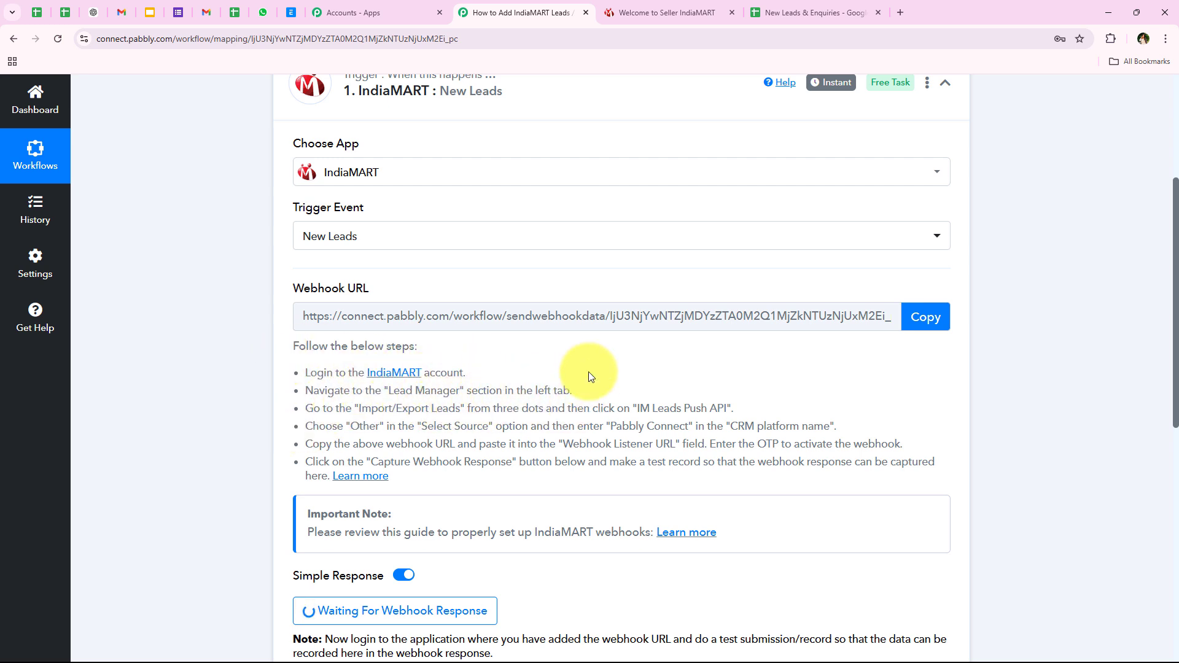
drag(467, 411, 744, 406)
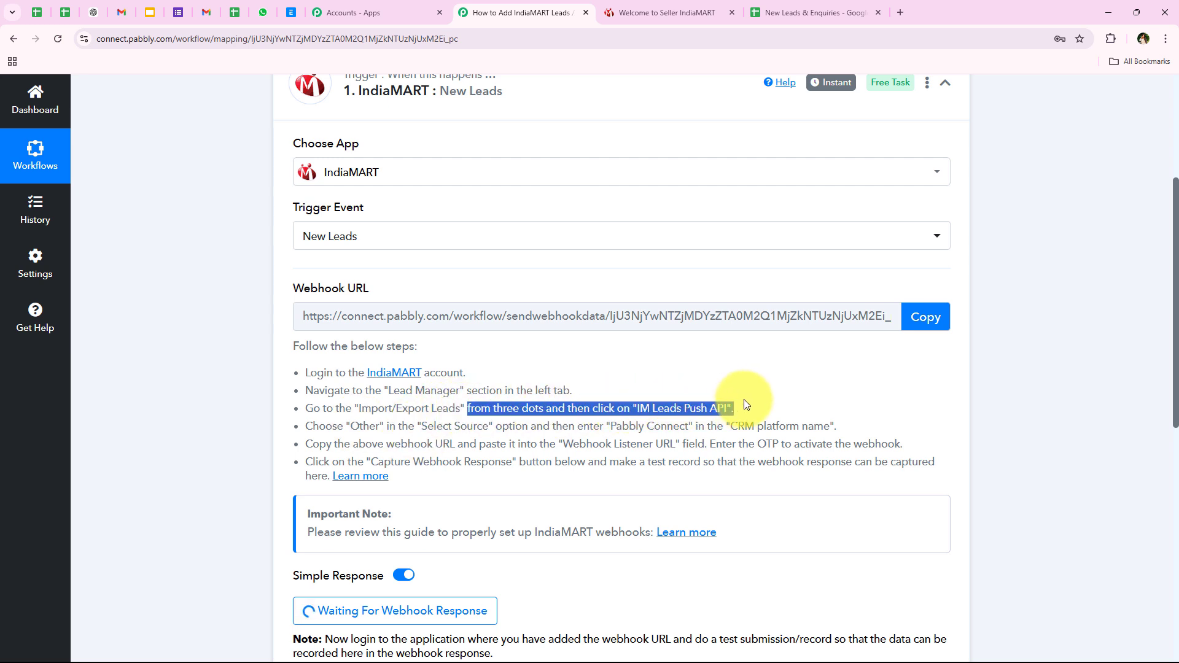
click(555, 387)
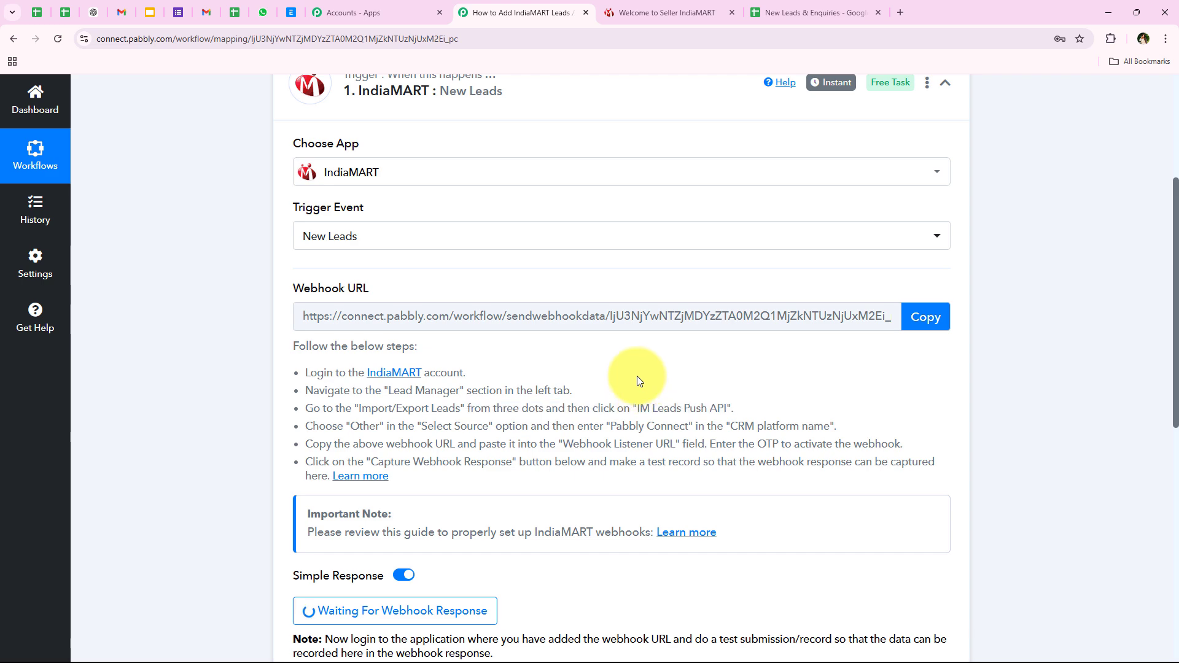
Go to Lead Manager > Import / Export Leads > Push API in IndiaMART Seller.
click(666, 13)
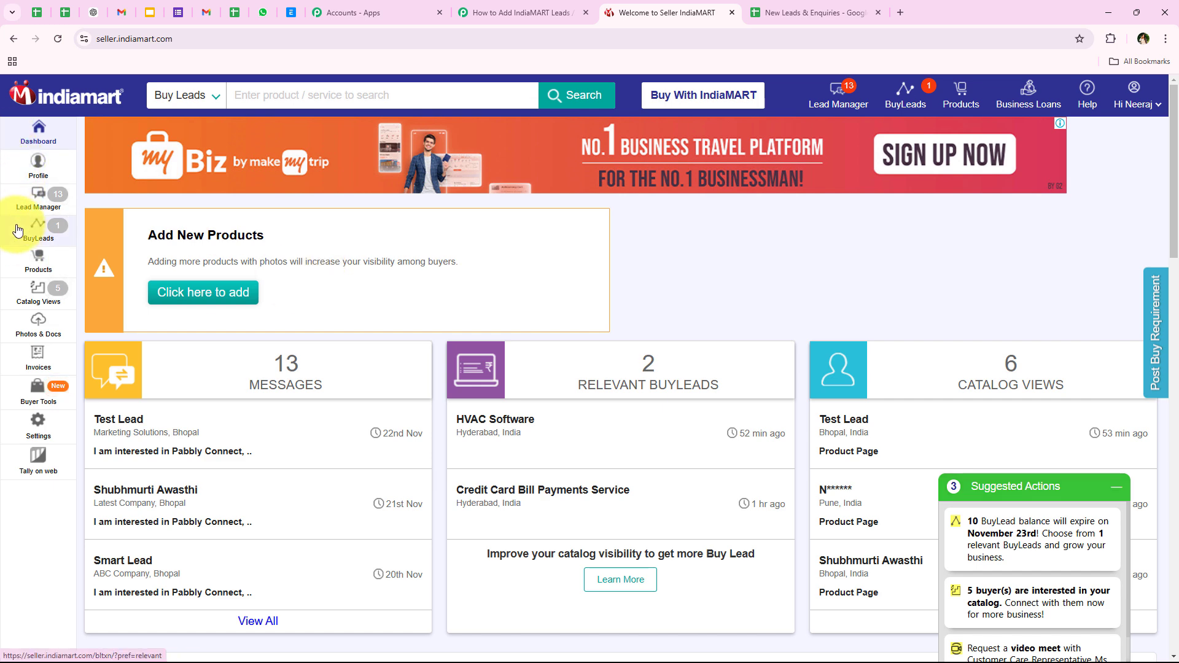
click(32, 208)
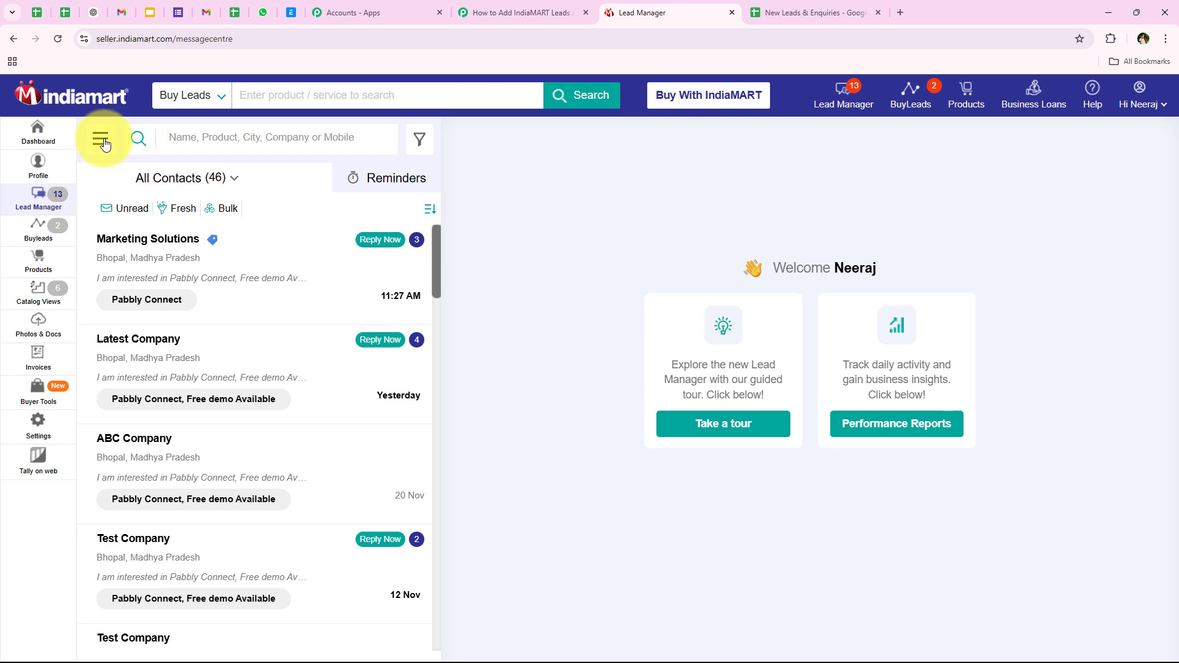
click(102, 140)
mouse_move(123, 261)
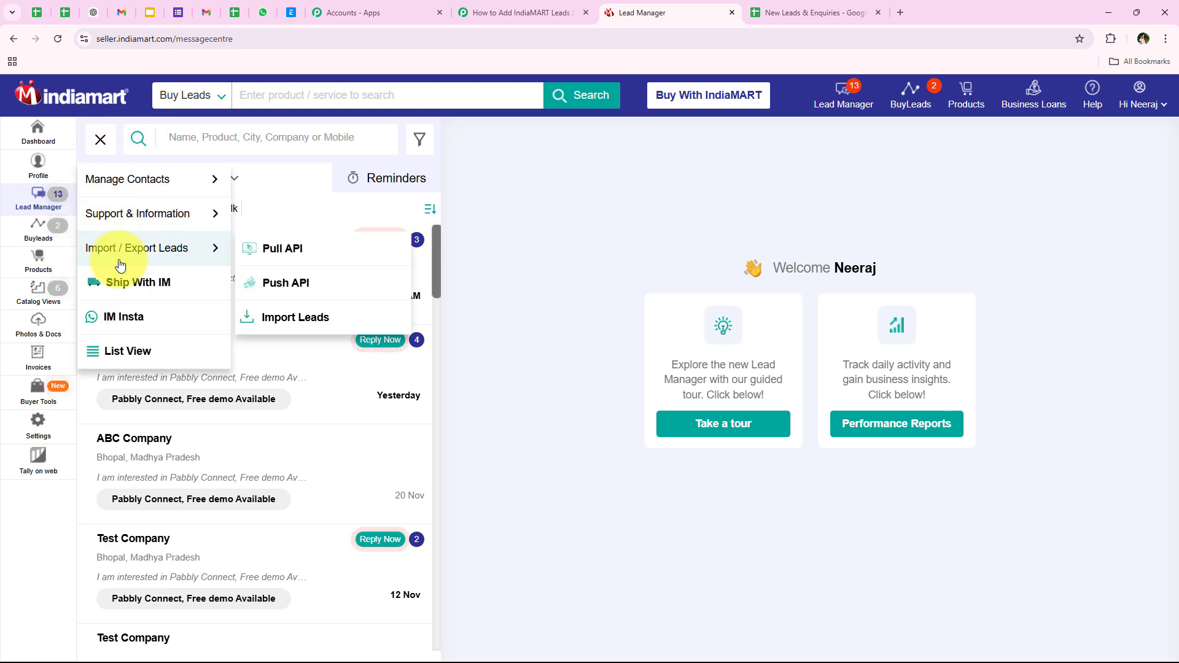
click(393, 293)
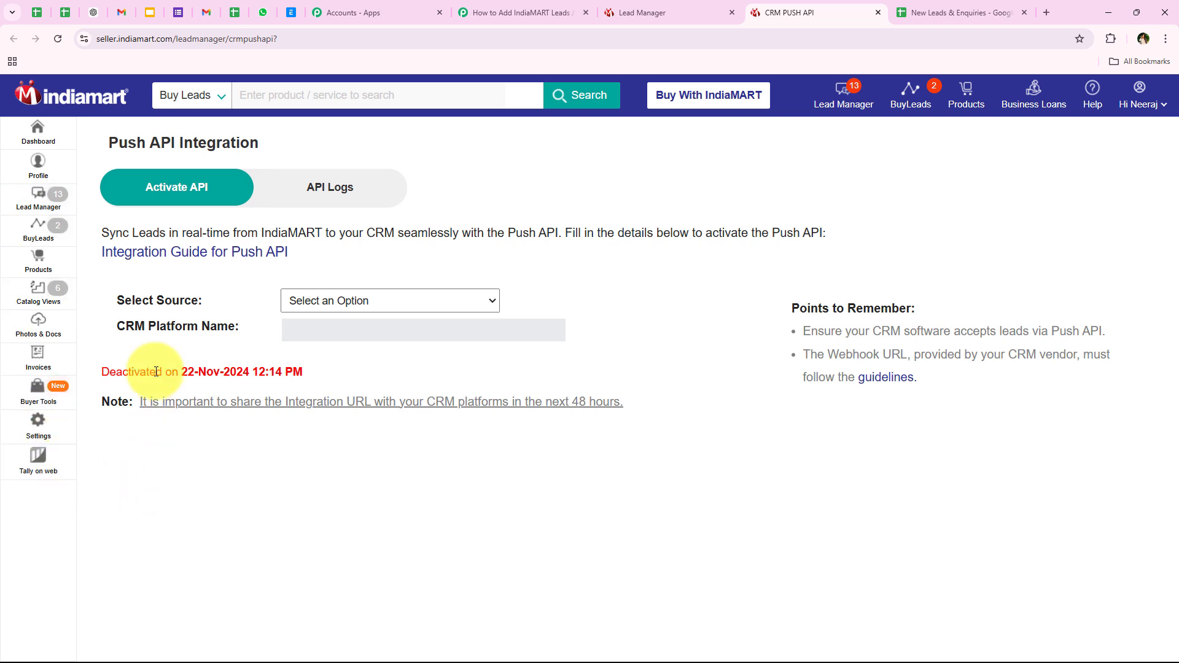
drag(108, 301, 218, 296)
drag(116, 329, 153, 326)
click(310, 479)
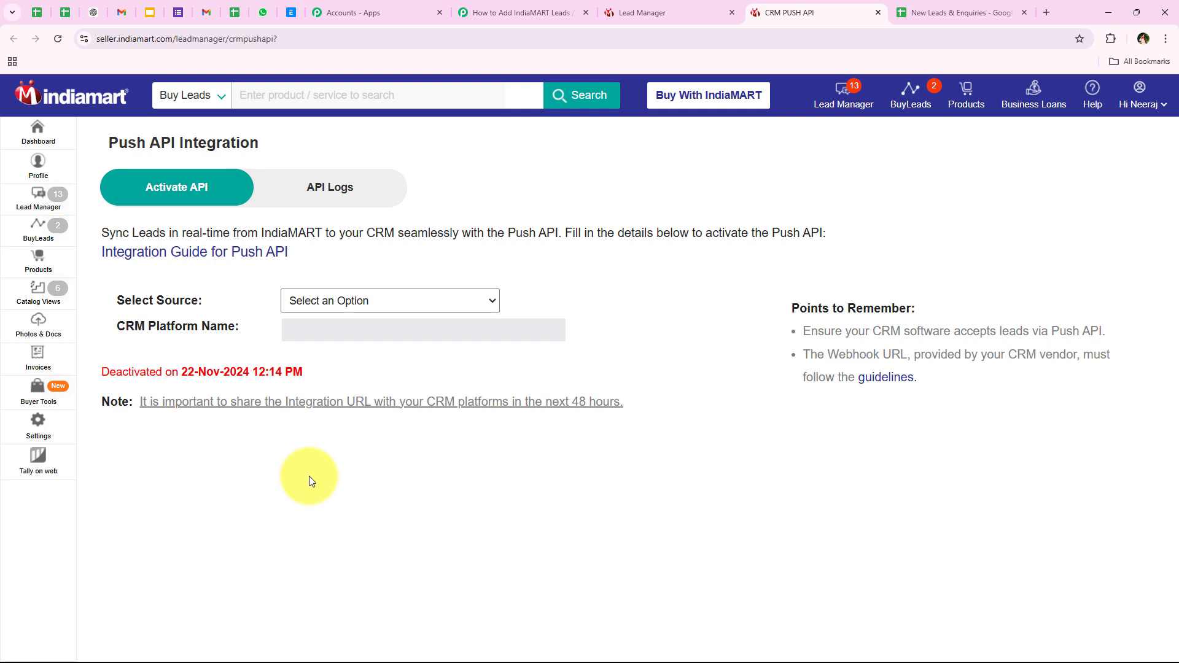
click(544, 5)
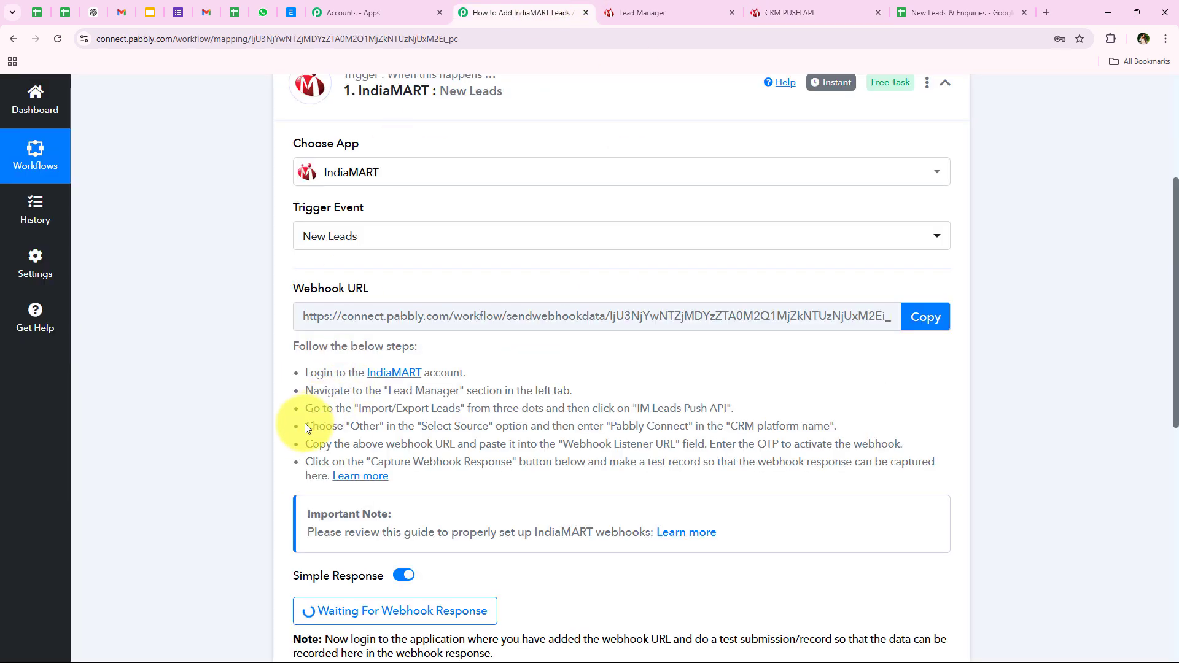
drag(305, 422, 492, 432)
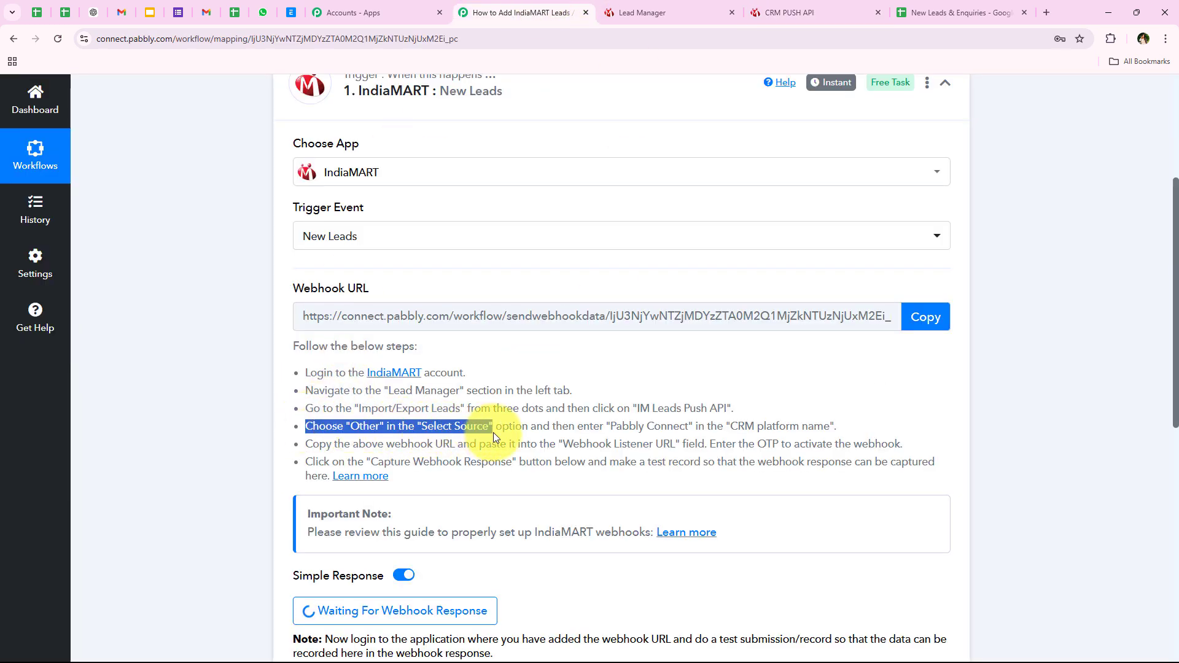
drag(577, 426, 830, 428)
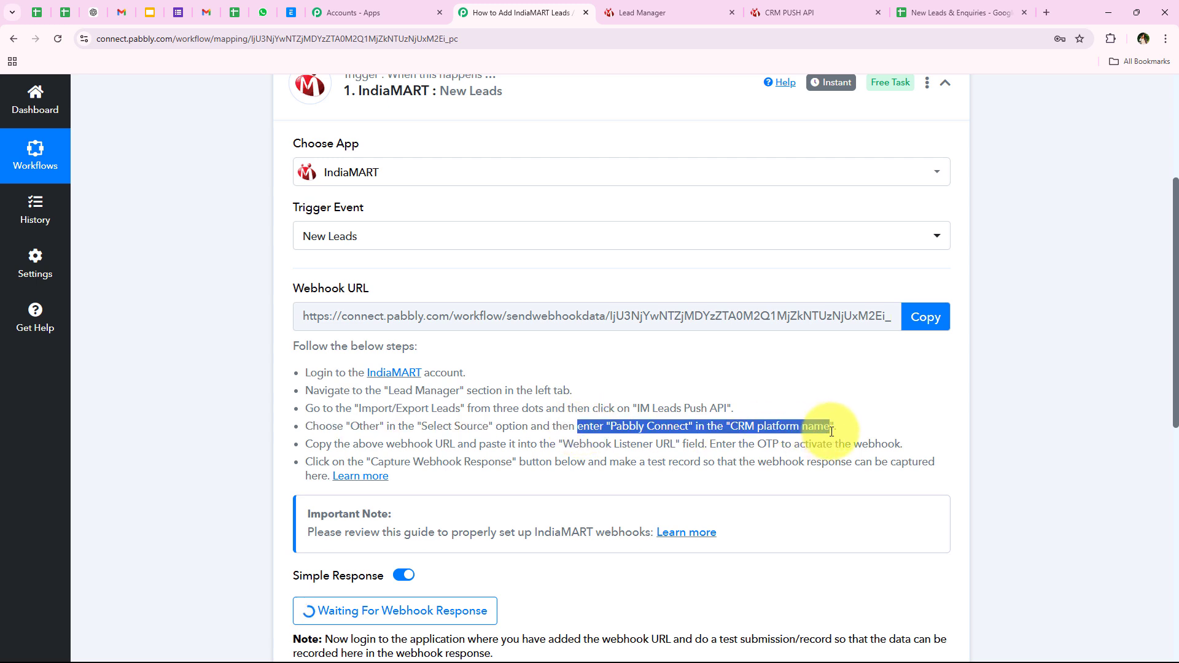
click(445, 459)
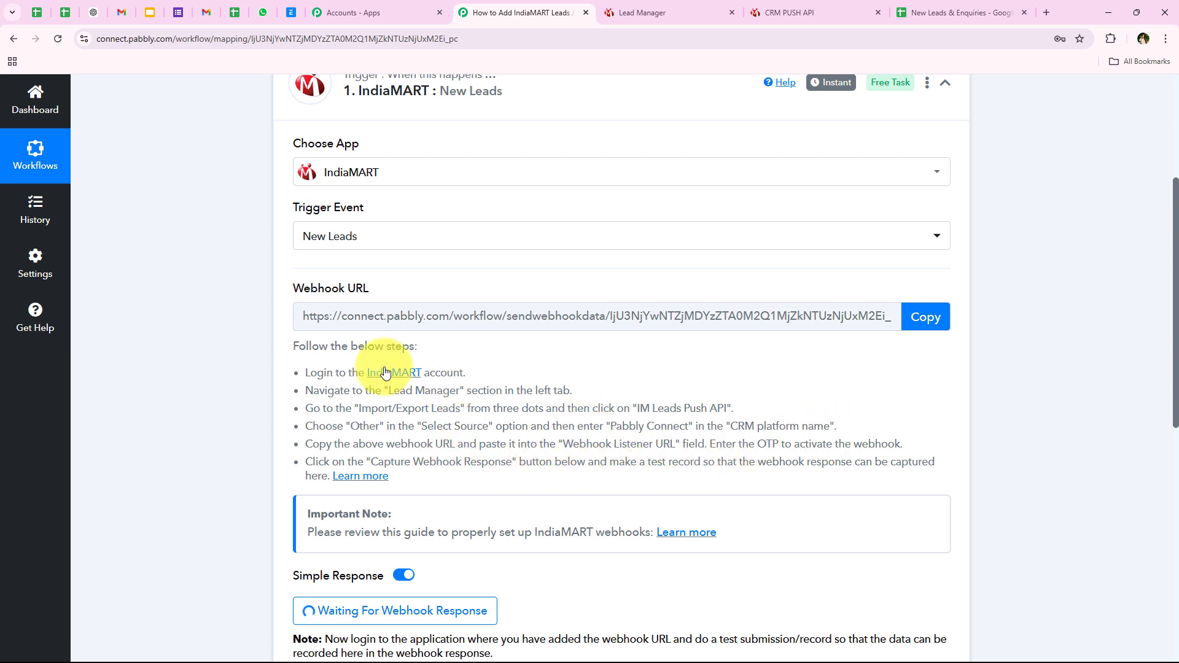
click(792, 12)
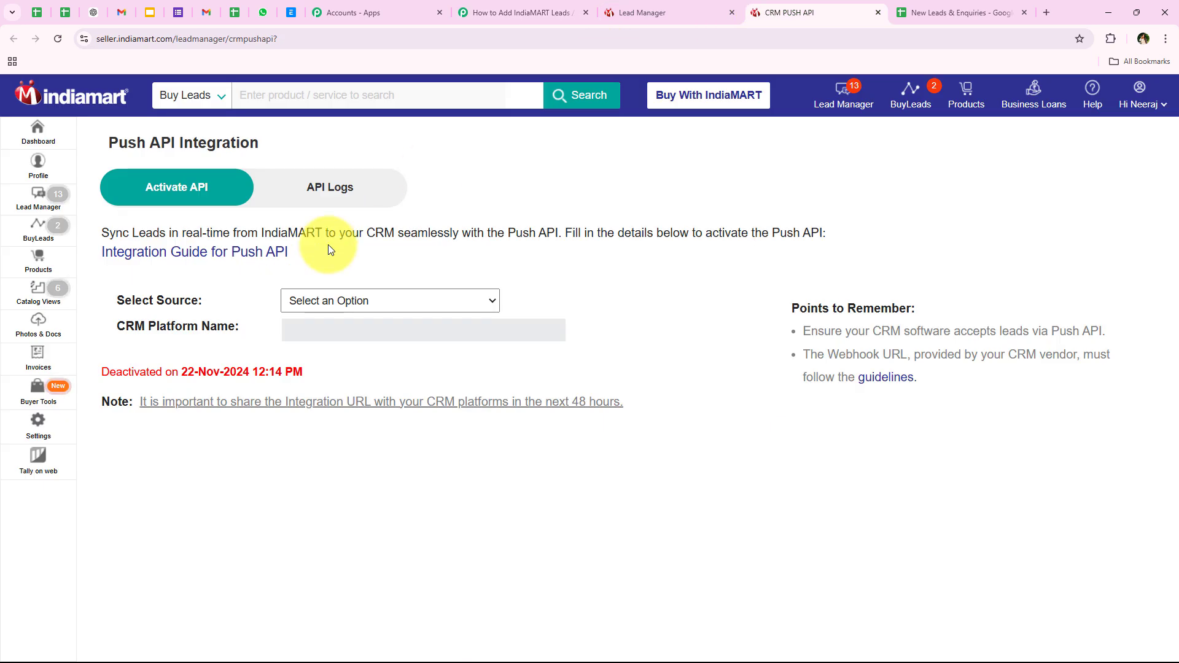
Set the lead source to Other and the CRM platform name to Pabbly Connect.
click(327, 296)
click(340, 417)
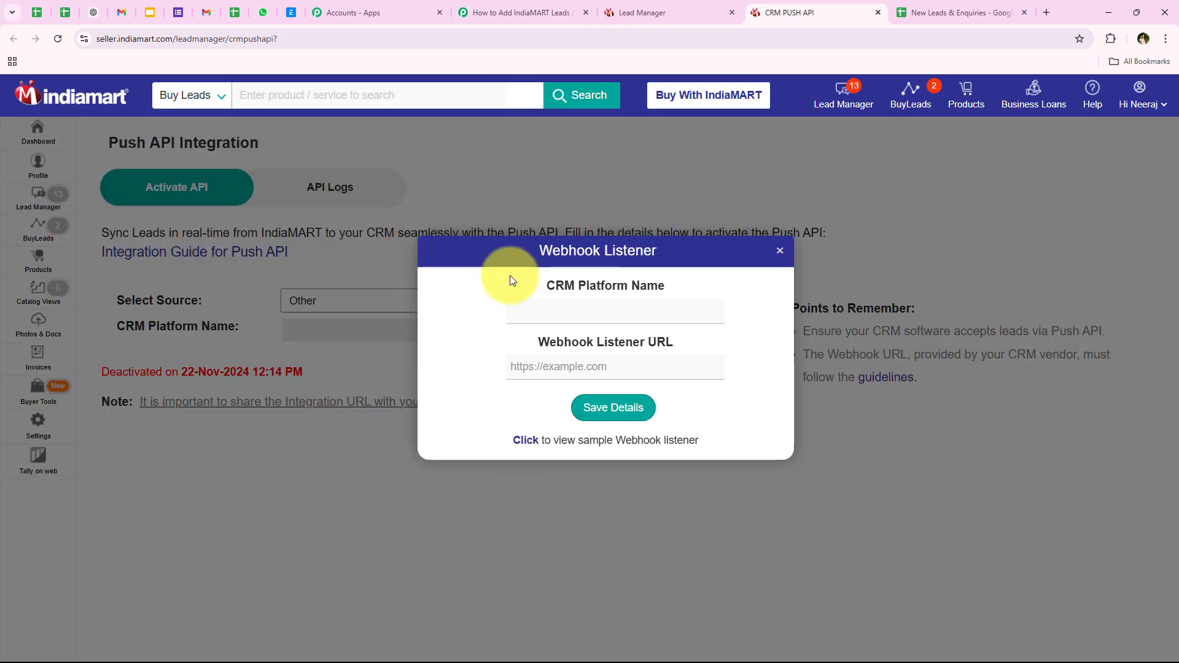
drag(508, 279, 689, 295)
click(670, 314)
text(Pabbly Connect)
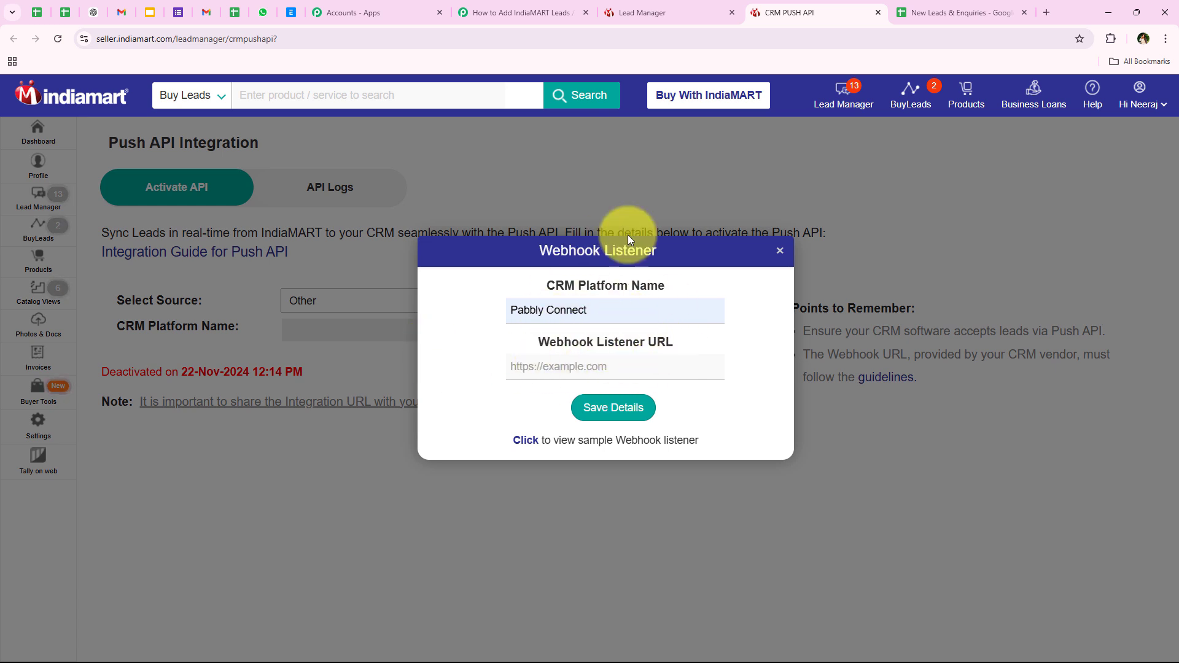
Paste the Pabbly webhook URL into the URL field and save the details.
right_click(547, 368)
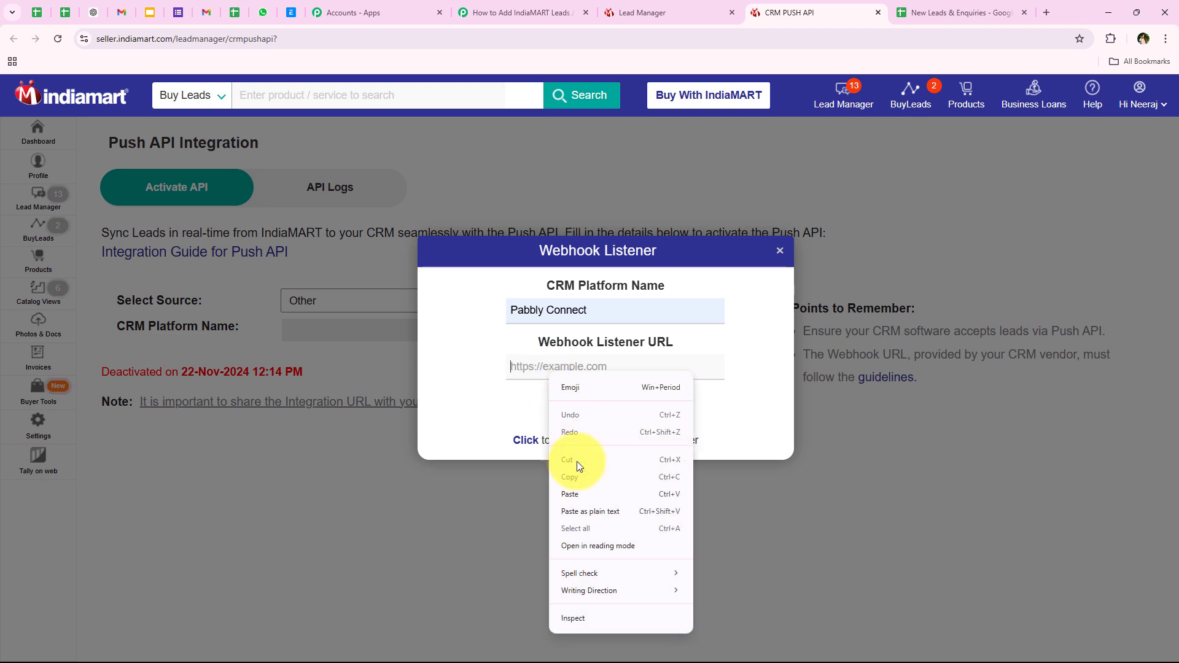
click(579, 494)
click(492, 13)
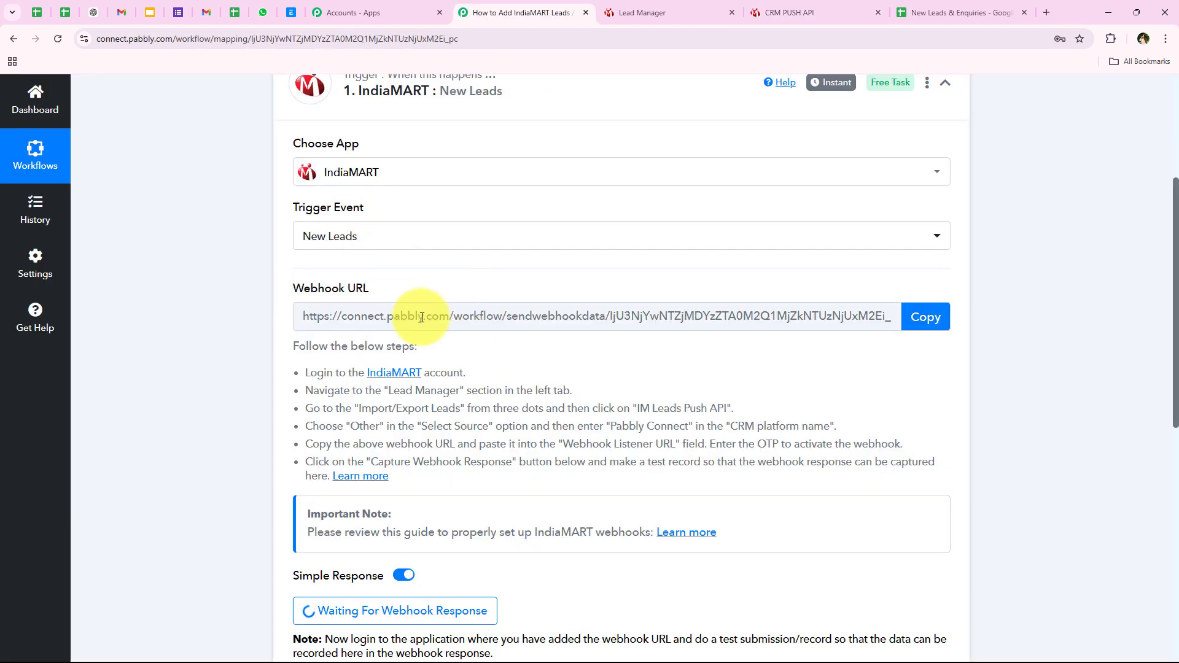
click(777, 12)
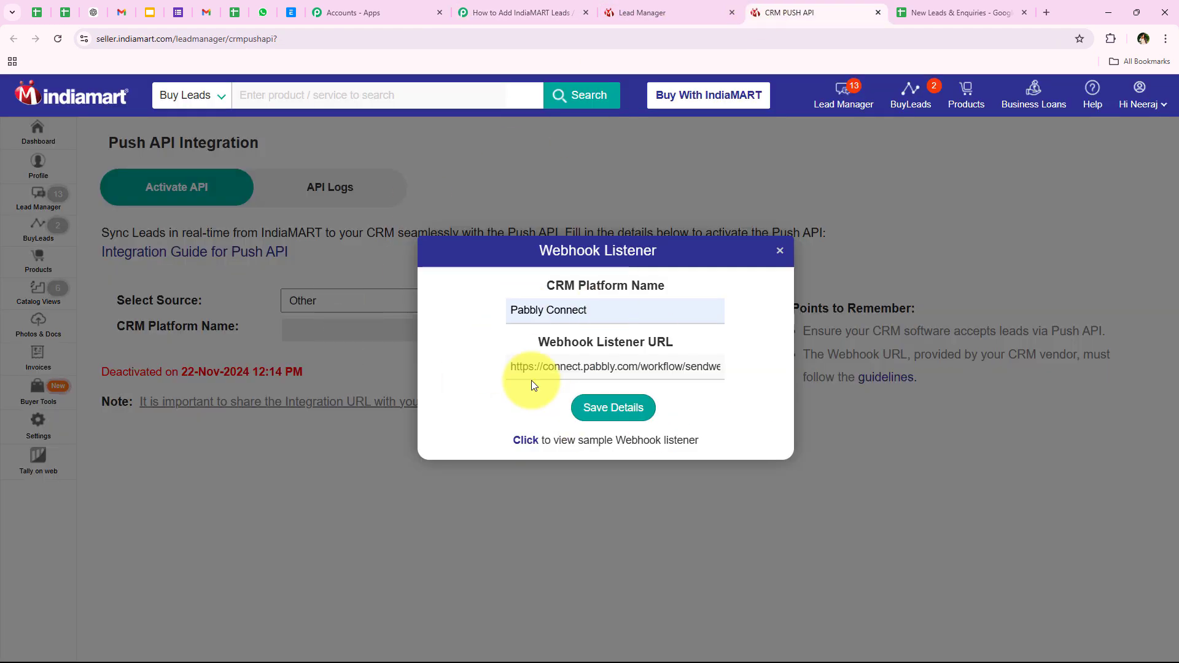
click(612, 417)
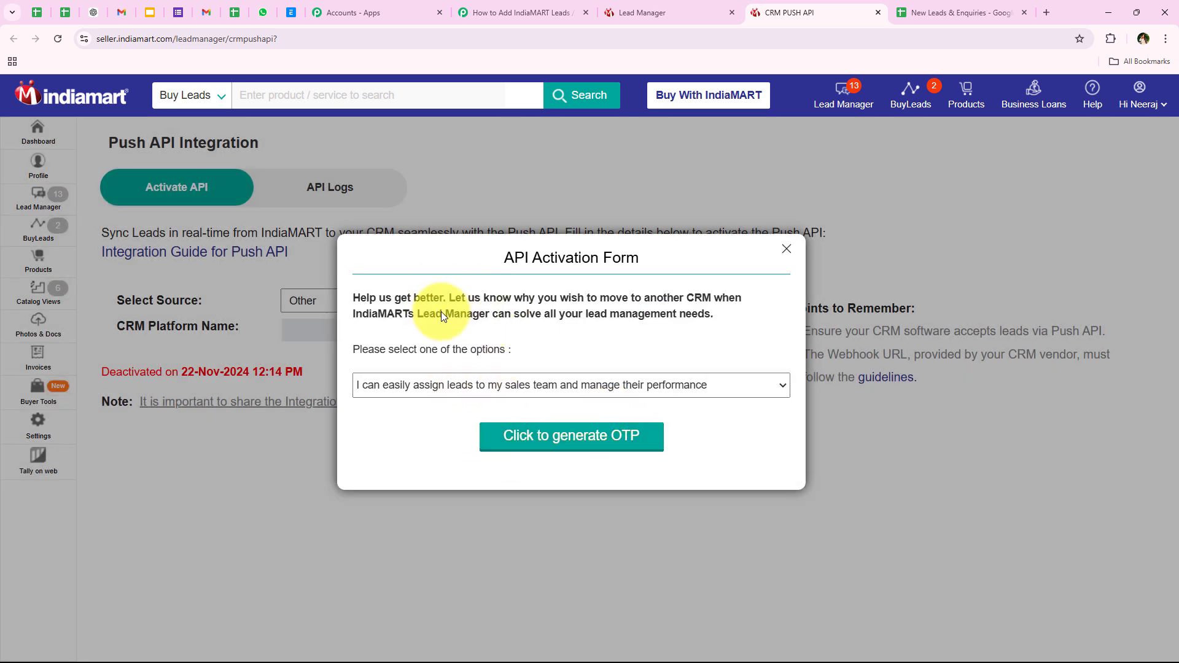
Set the API activation reason to permanently saving leads.
click(424, 383)
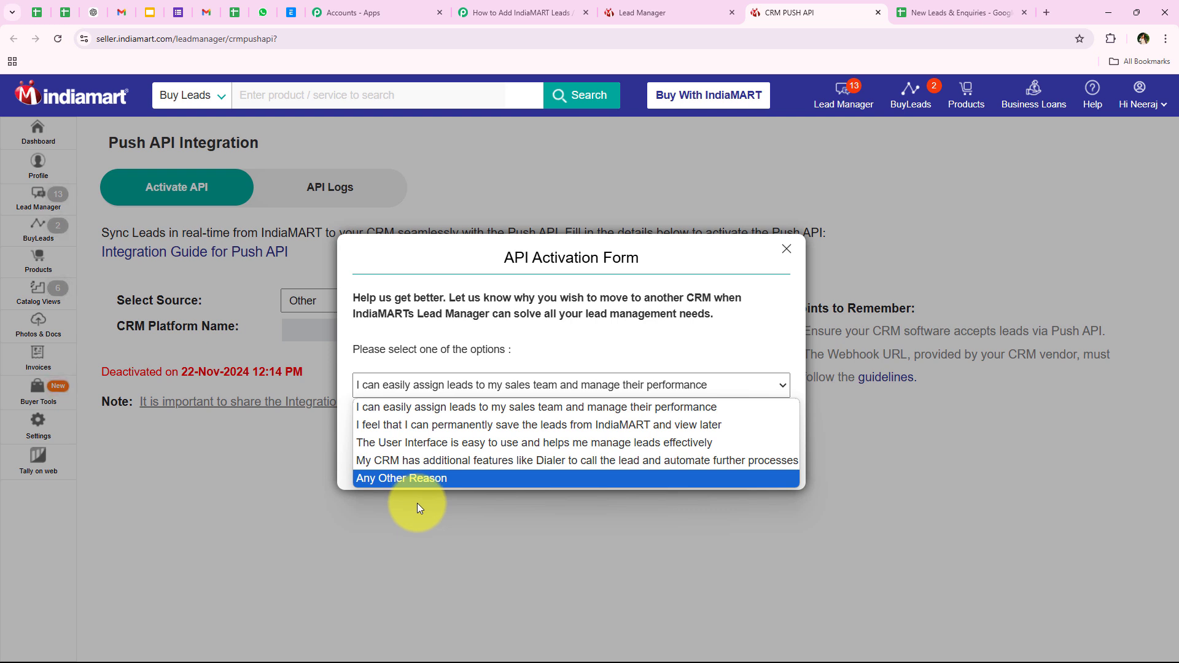
click(382, 425)
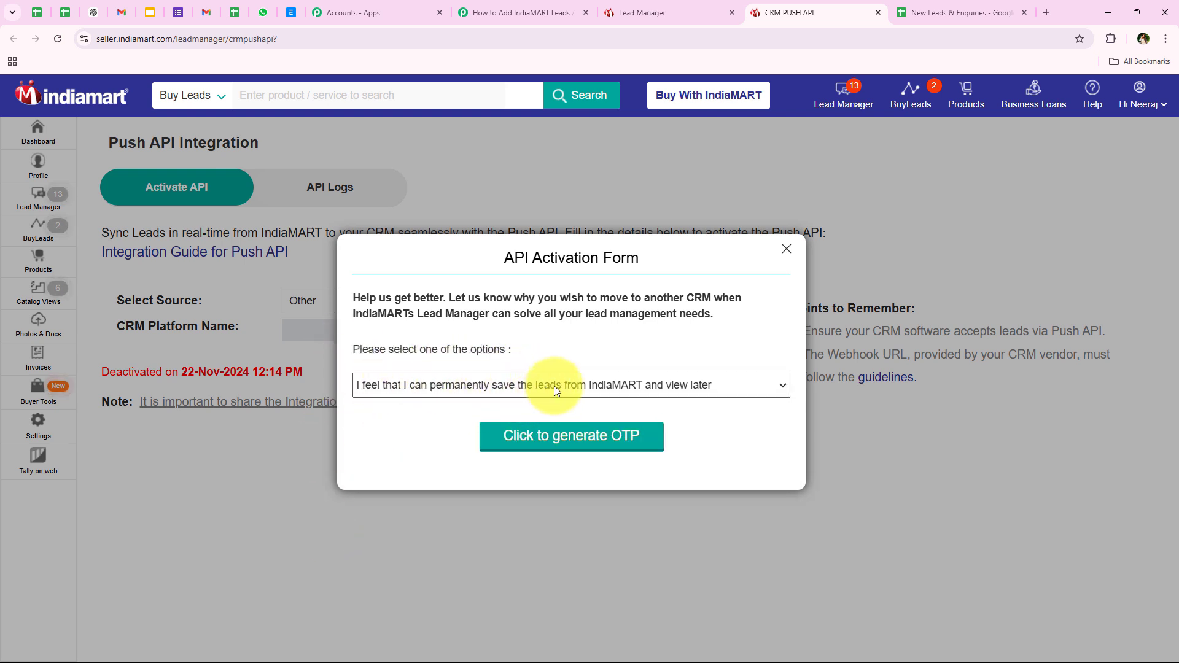
click(670, 385)
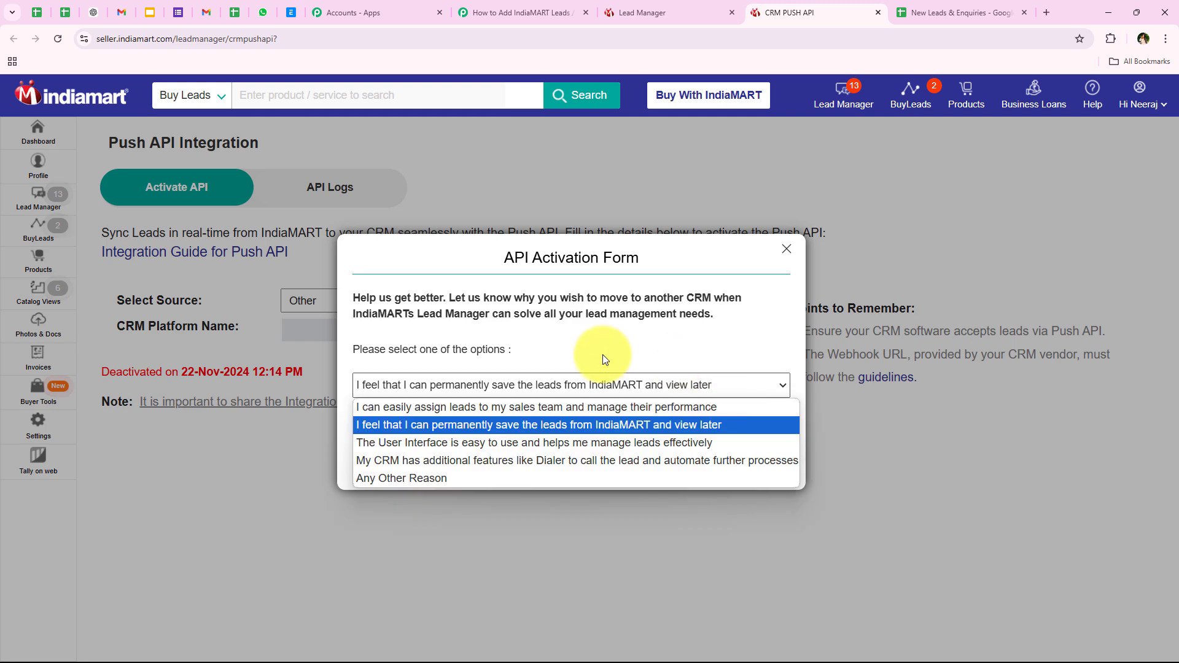
click(645, 425)
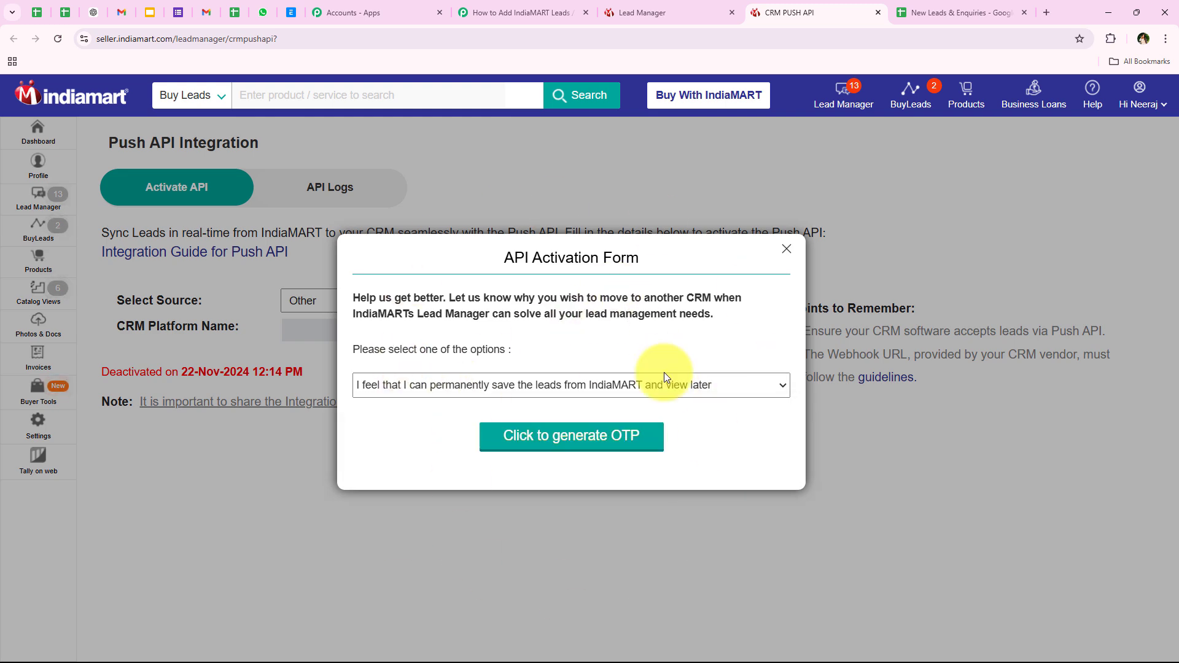
Generate an OTP, enter the received verification code, and submit it to activate the Push API.
click(627, 456)
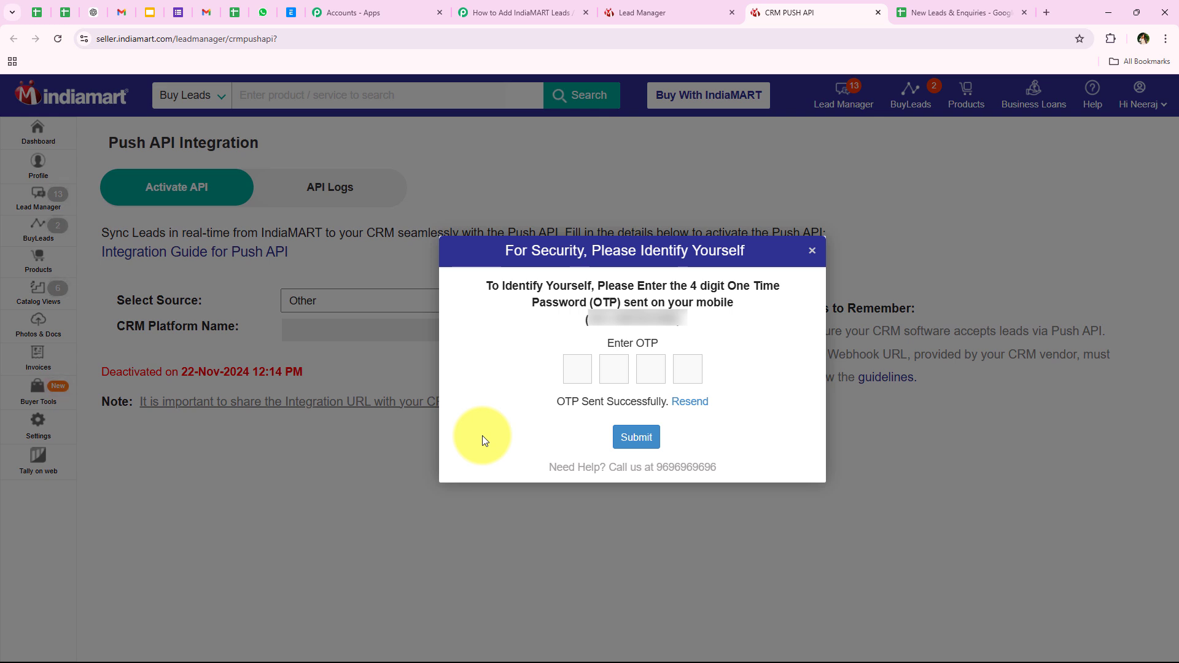
click(577, 371)
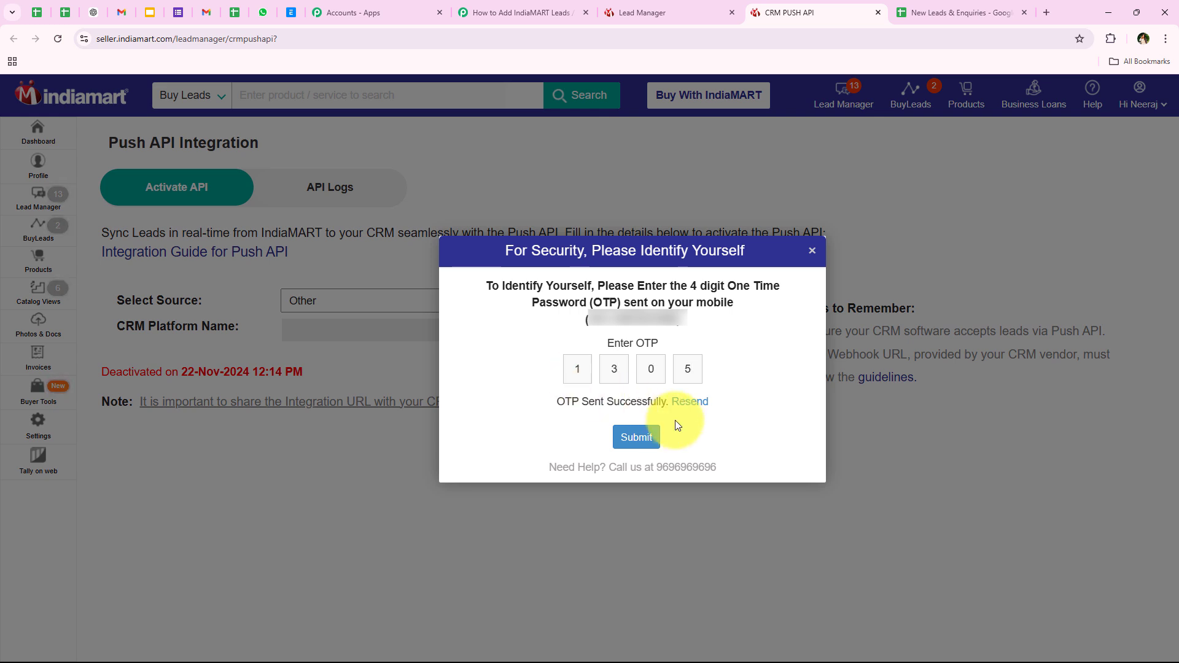
click(634, 436)
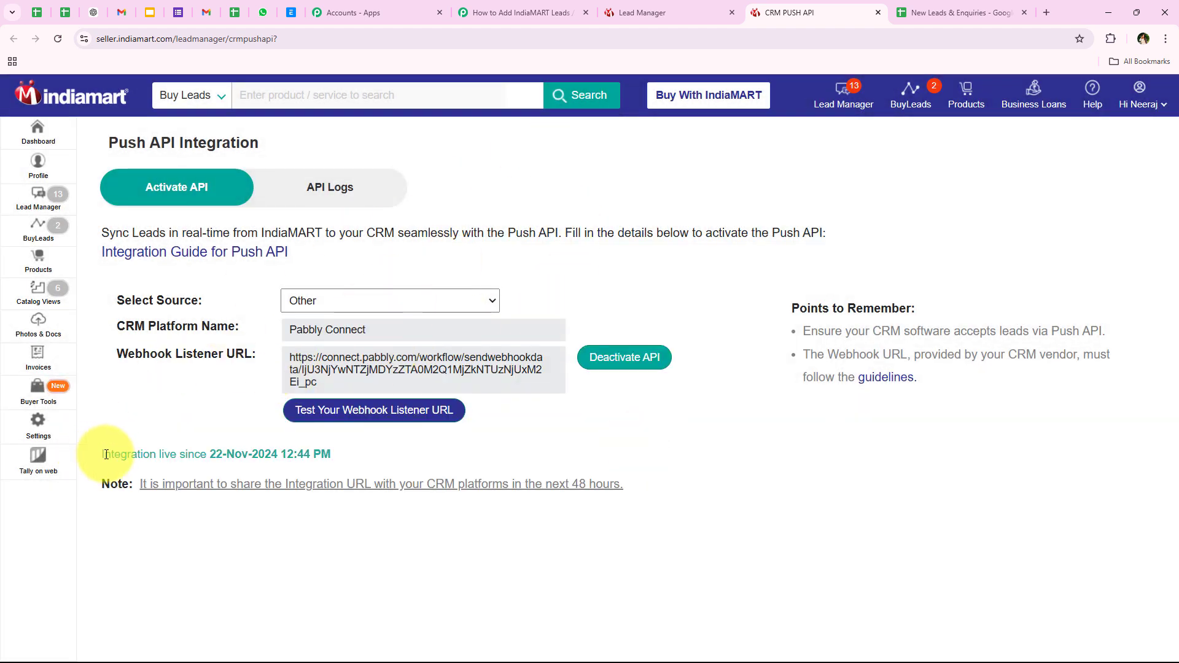
Return to the Pabbly workflow tab showing the IndiaMART trigger waiting for a webhook response.
drag(104, 476, 153, 458)
click(162, 480)
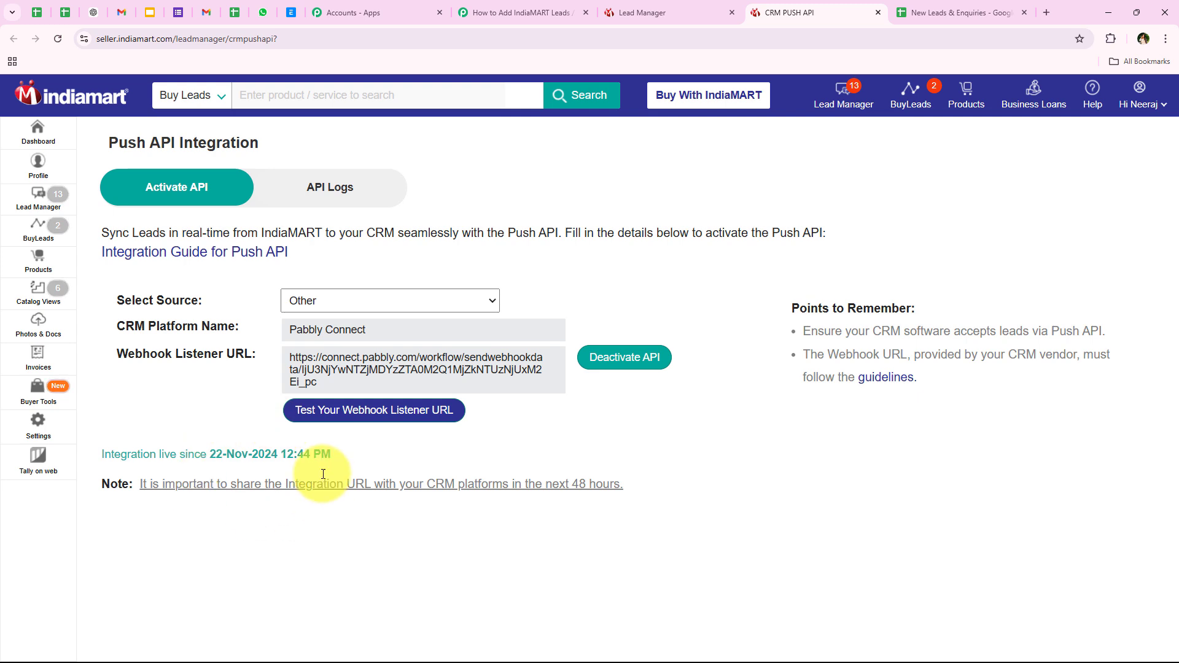
click(577, 7)
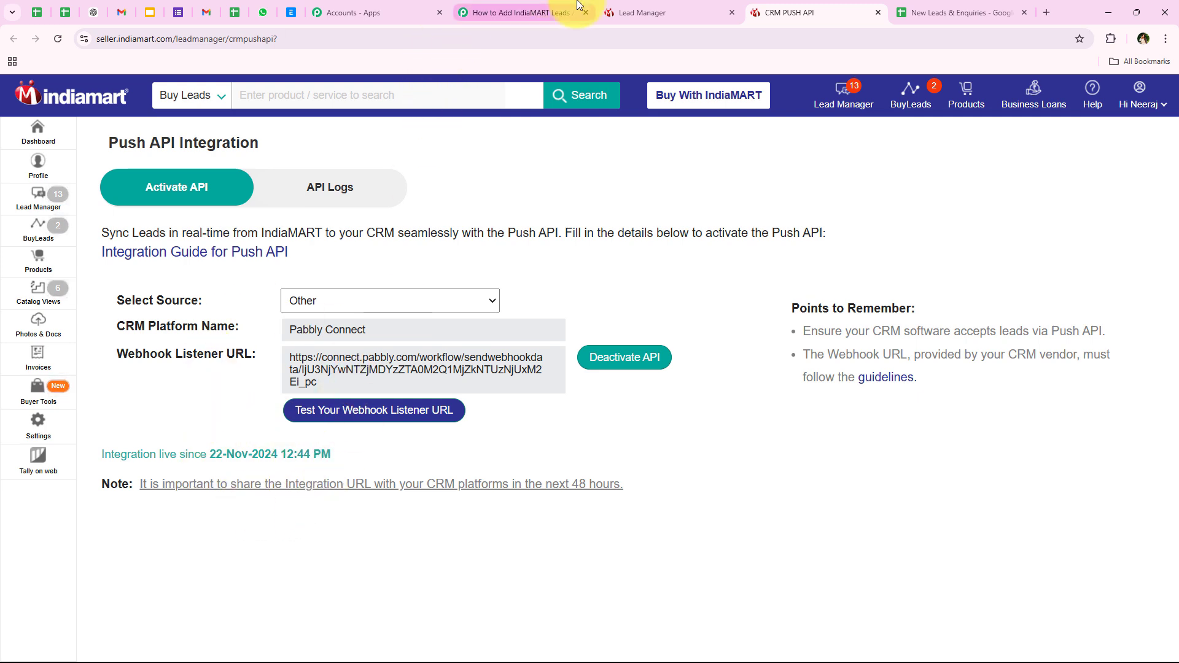
scroll(234, 364, down, 3)
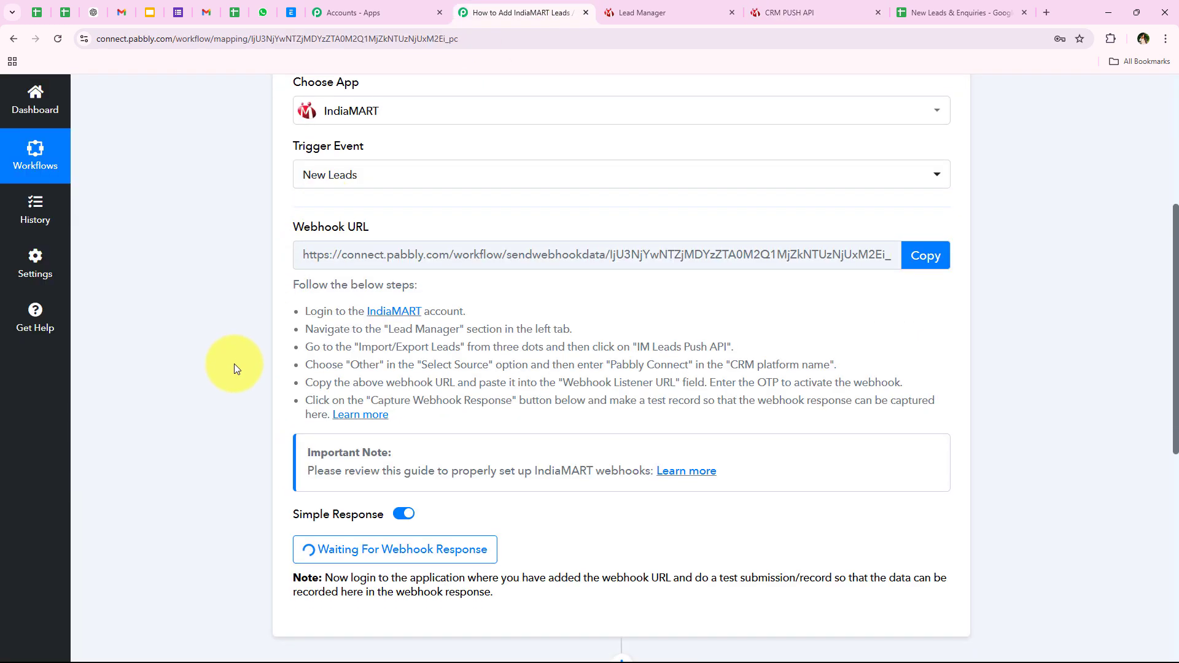
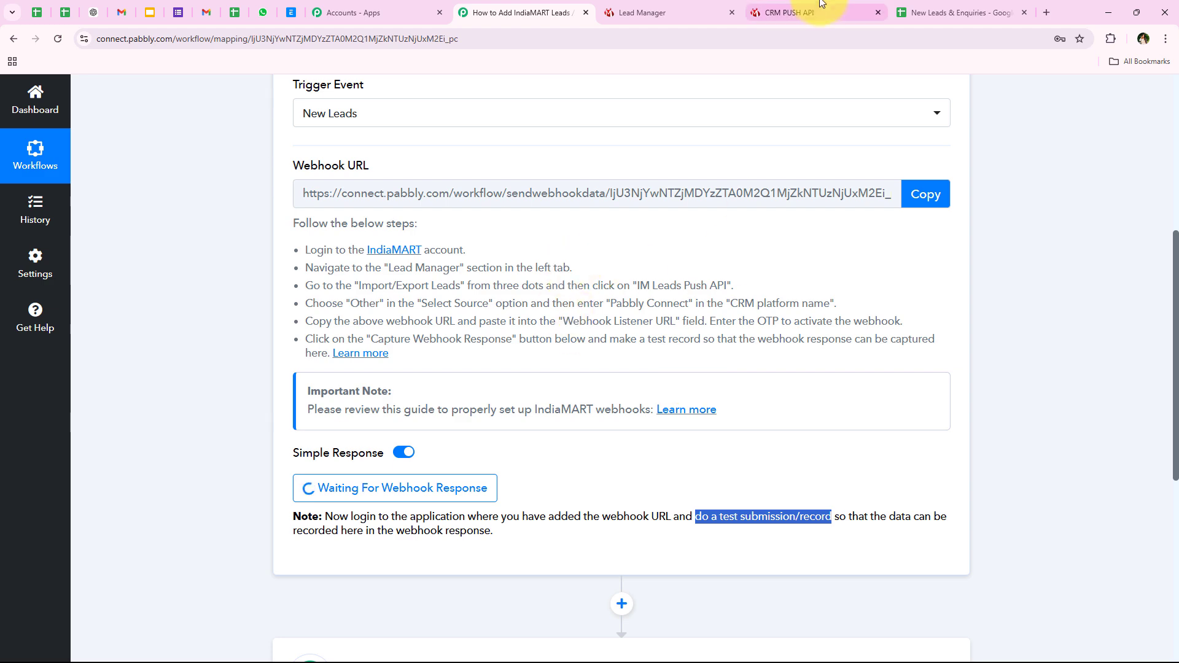
Bring up the IndiaMART CRM Push API page.
click(820, 11)
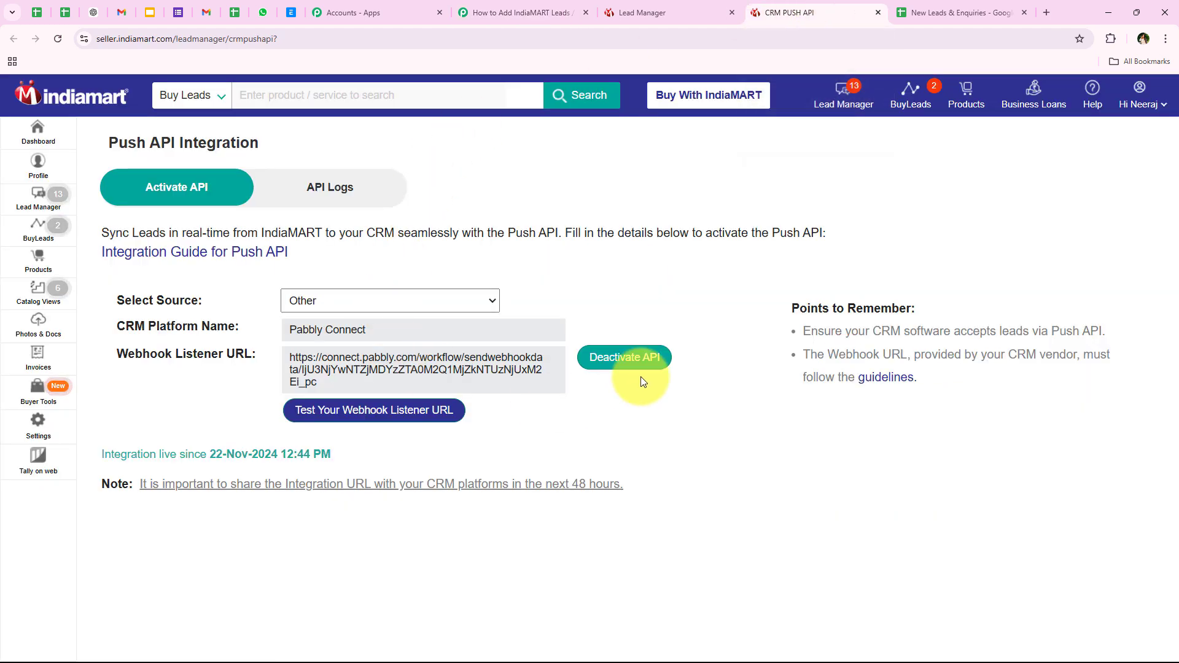
Test the Pabbly webhook listener URL from IndiaMART, confirm the 200 OK result, then close the test.
click(368, 414)
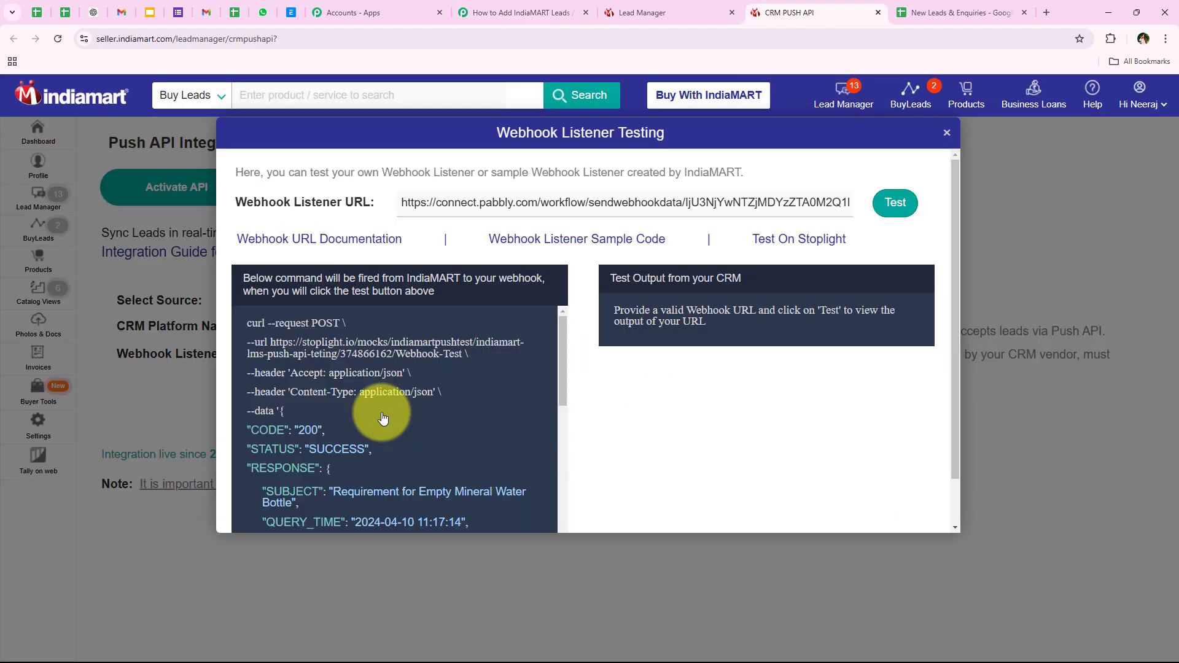
click(886, 218)
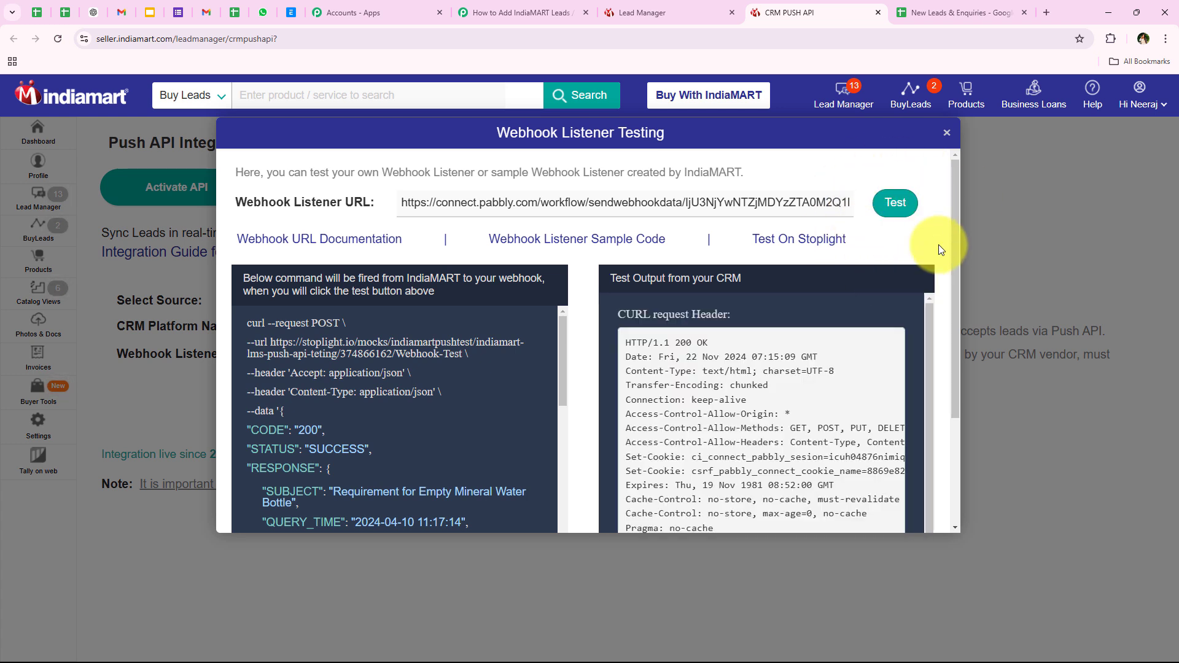
drag(602, 313, 764, 307)
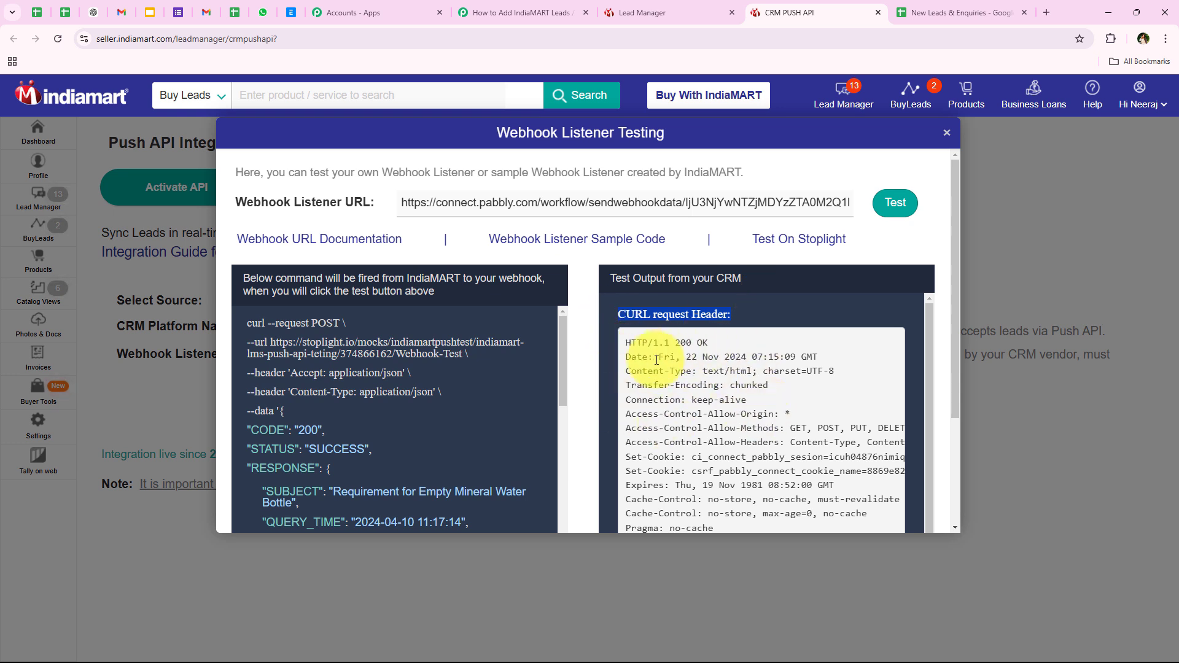
click(948, 134)
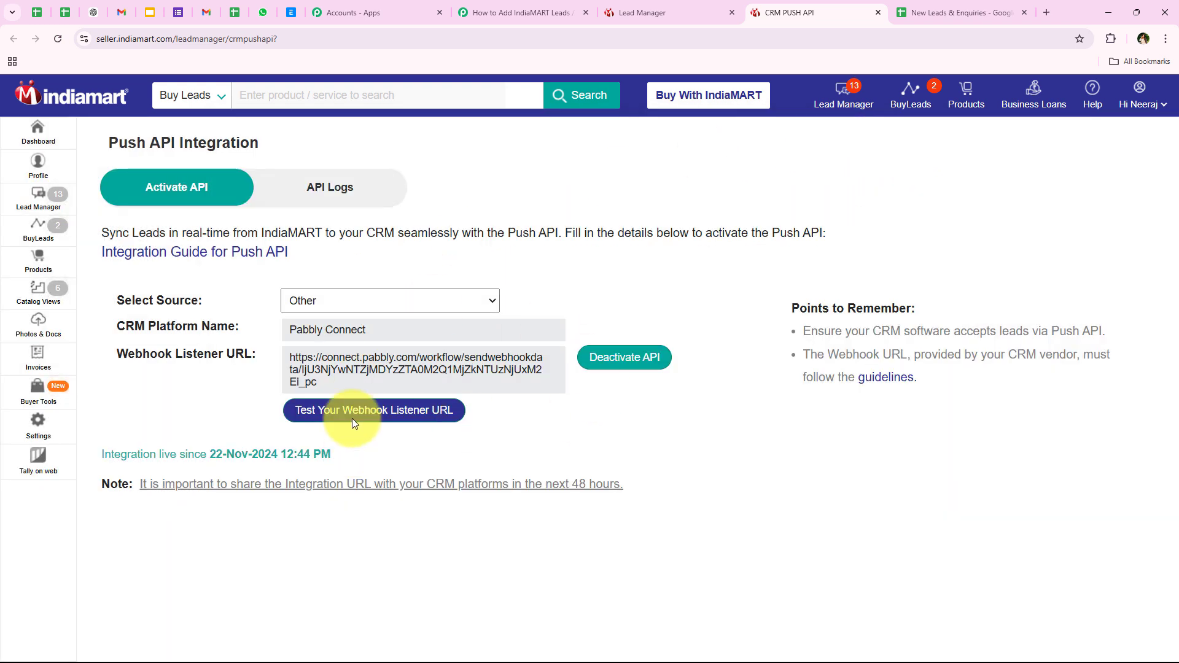
Review the captured lead's enquiry subject, state, pincode, phone and sender name in Pabbly.
click(552, 5)
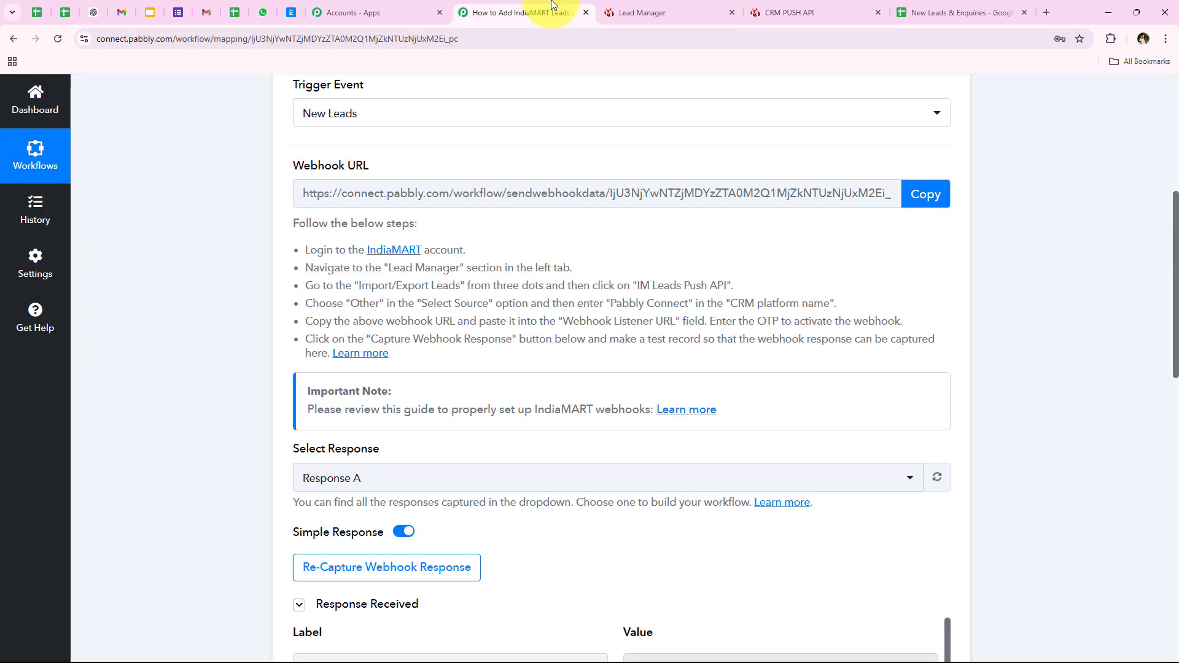
scroll(253, 316, down, 3)
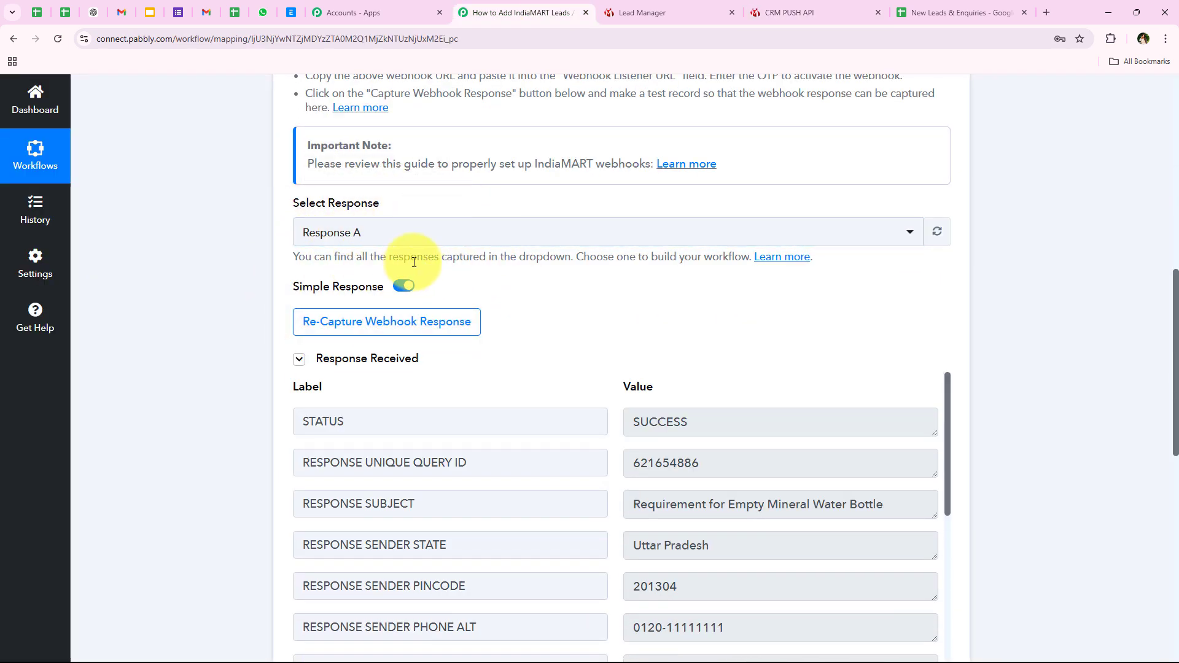
scroll(290, 351, up, 1)
scroll(280, 367, down, 1)
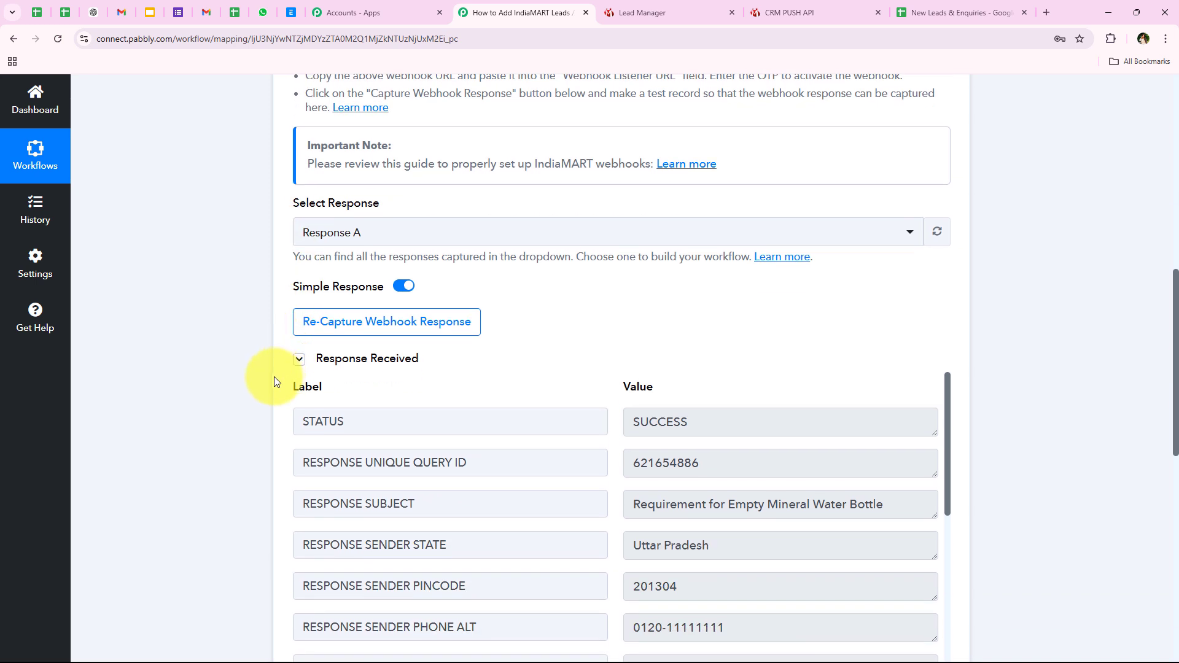
scroll(274, 377, down, 1)
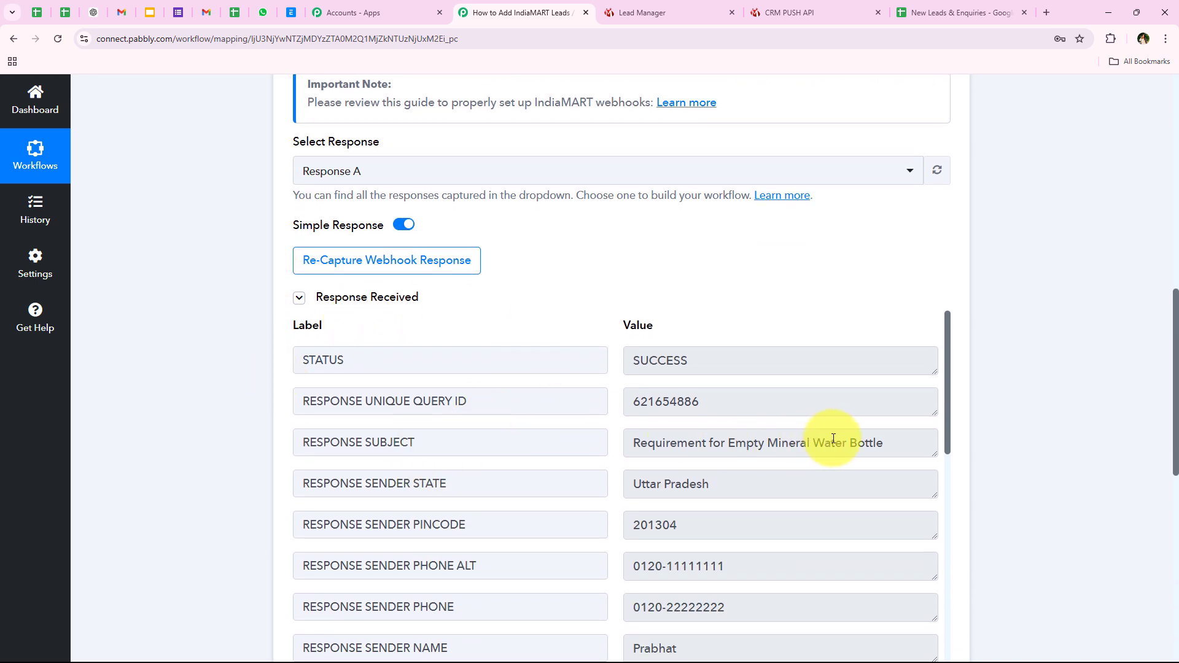
click(896, 444)
click(805, 491)
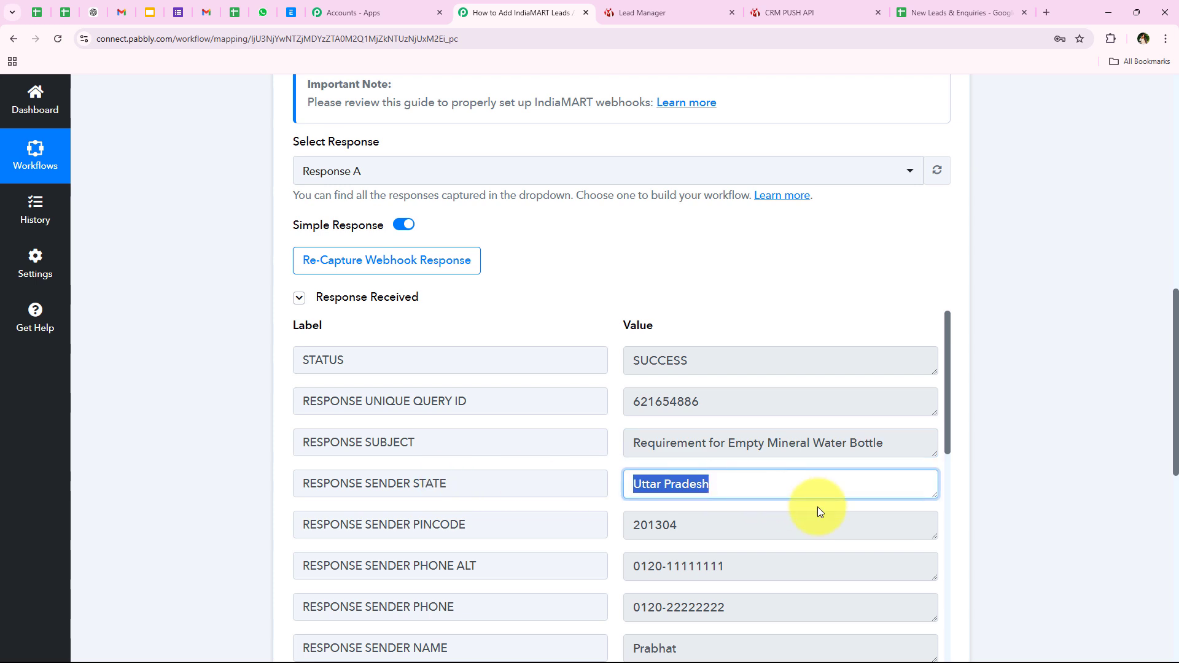
click(792, 528)
click(762, 608)
click(714, 642)
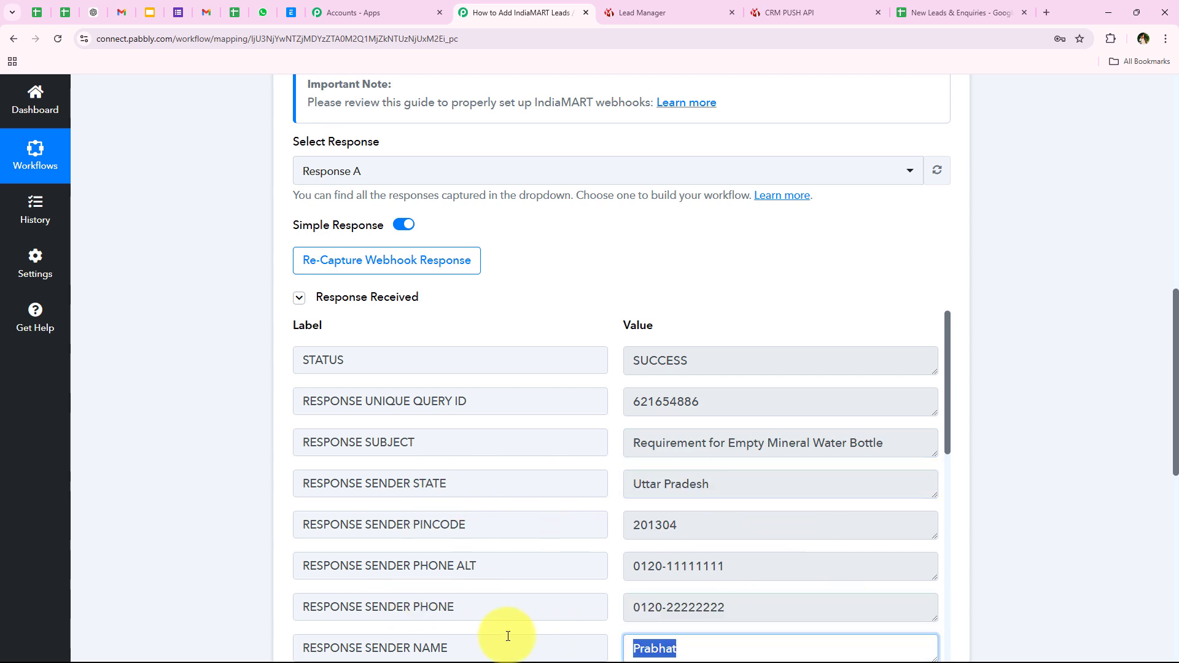
click(915, 443)
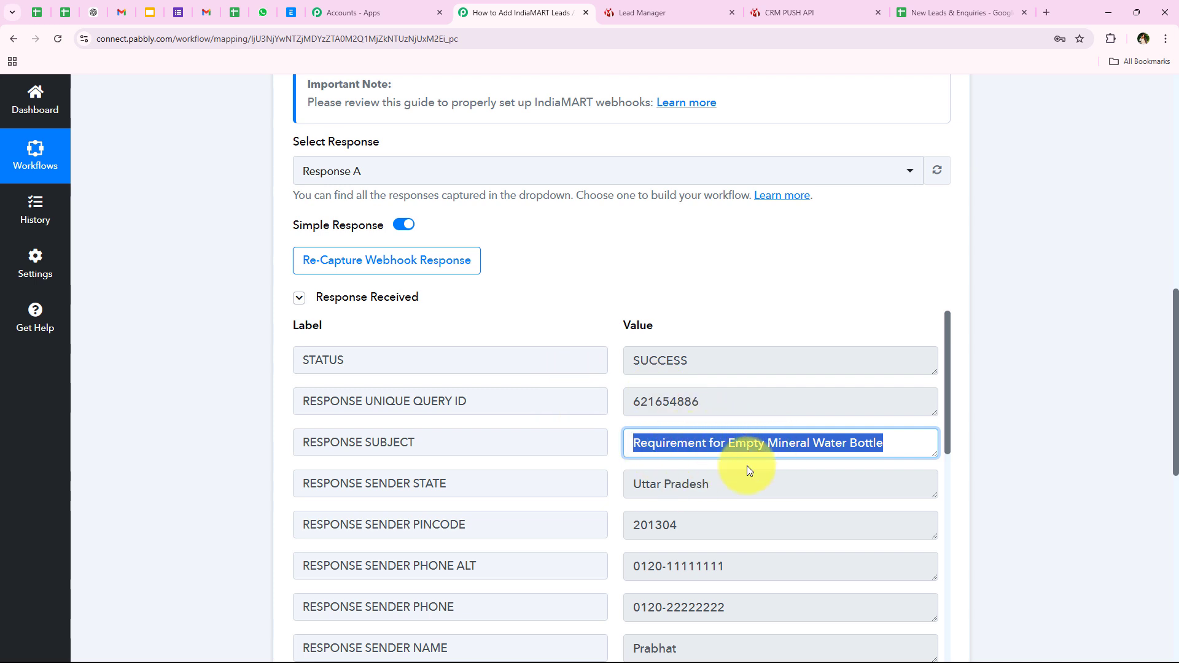
scroll(229, 387, down, 1)
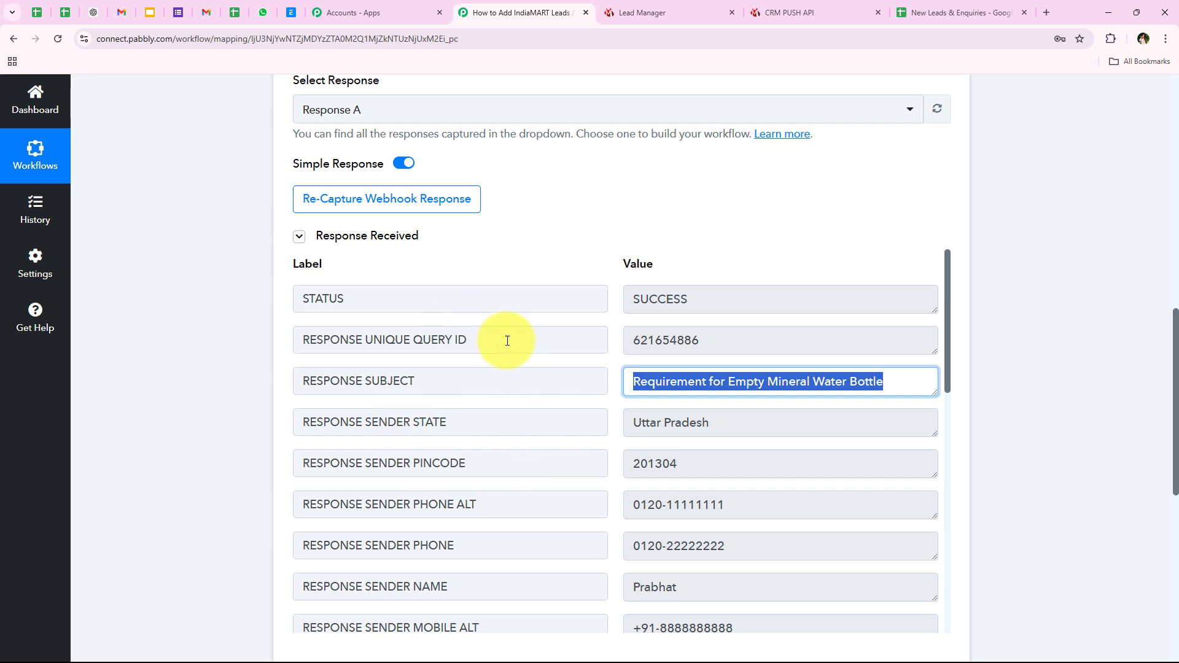
click(201, 371)
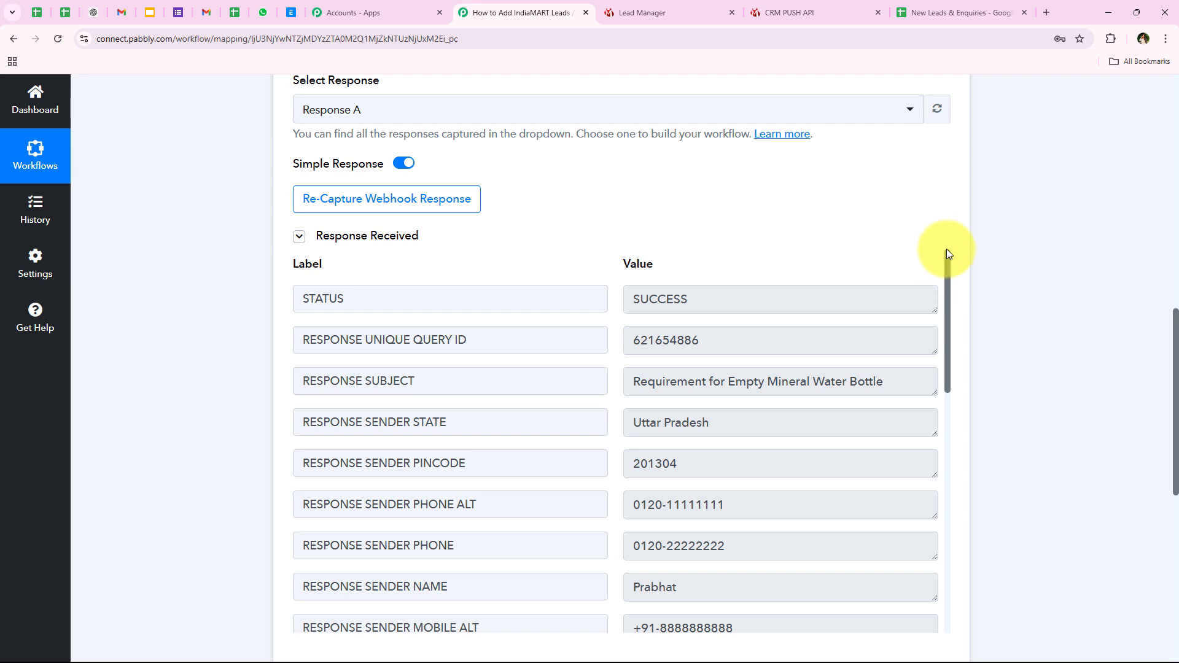
Check the product name Mineral Water Bottle and the query message, then collapse the IndiaMART trigger.
drag(948, 249, 986, 408)
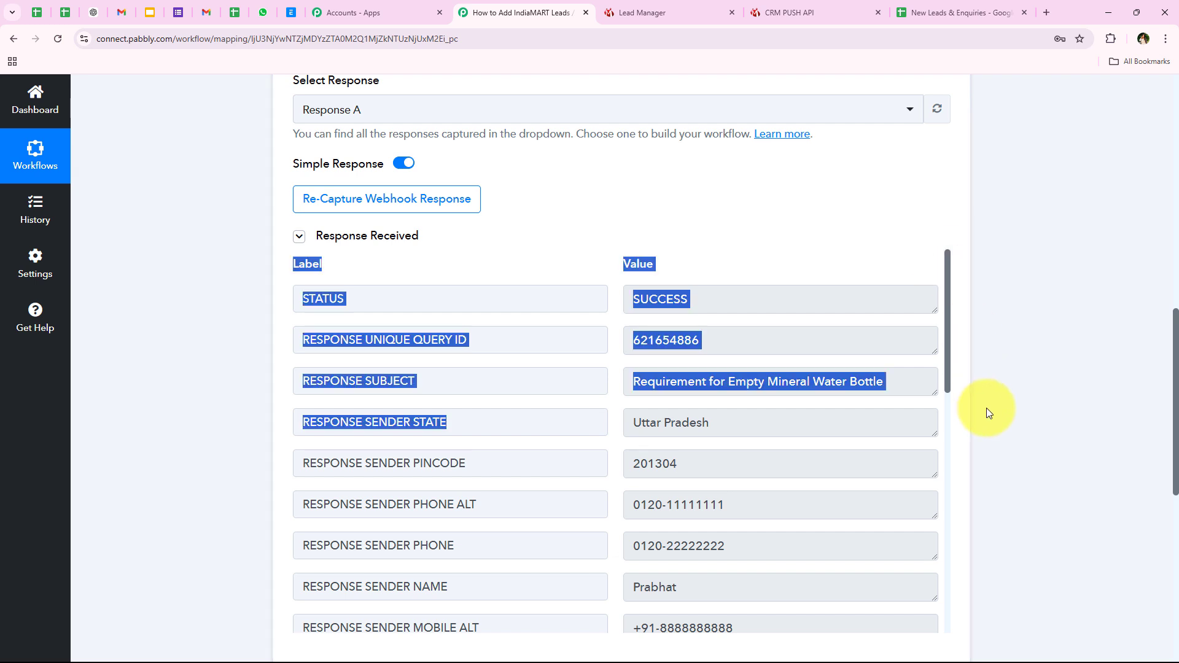
scroll(527, 355, down, 8)
scroll(775, 367, down, 2)
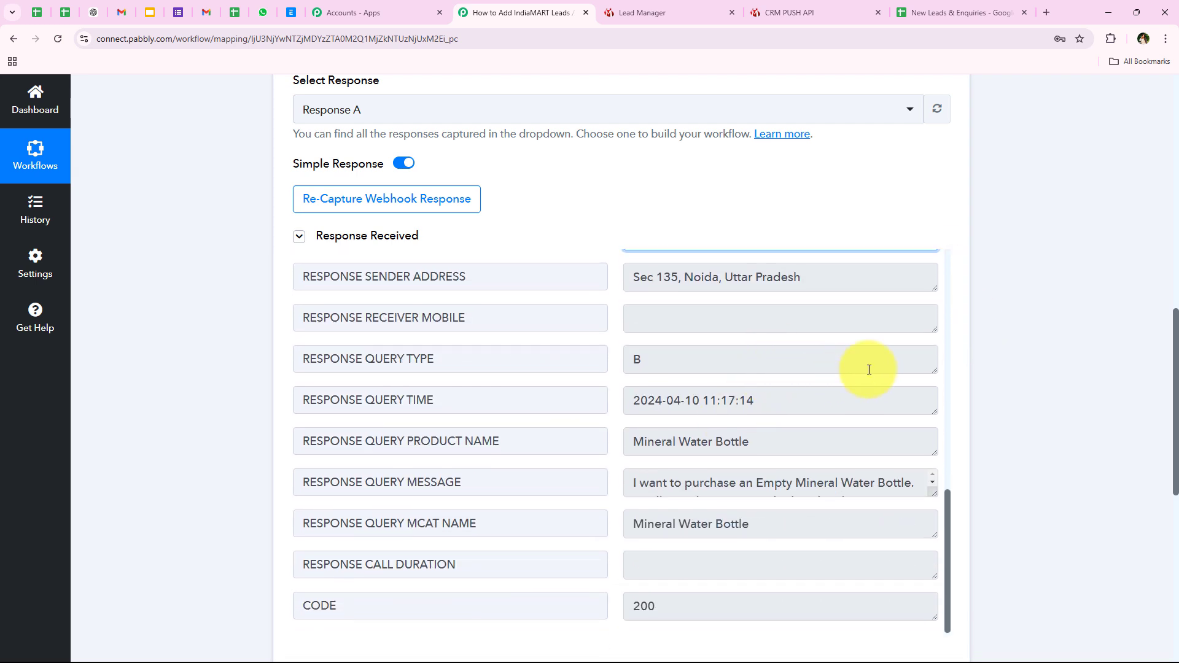
click(829, 448)
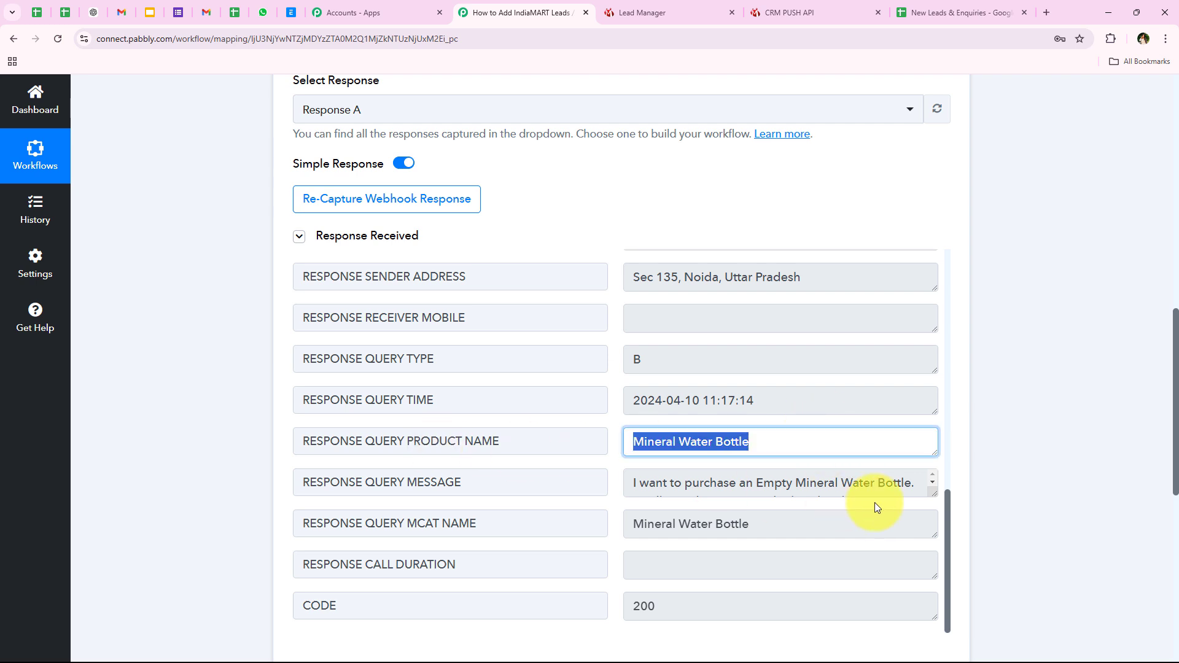
drag(934, 491, 931, 518)
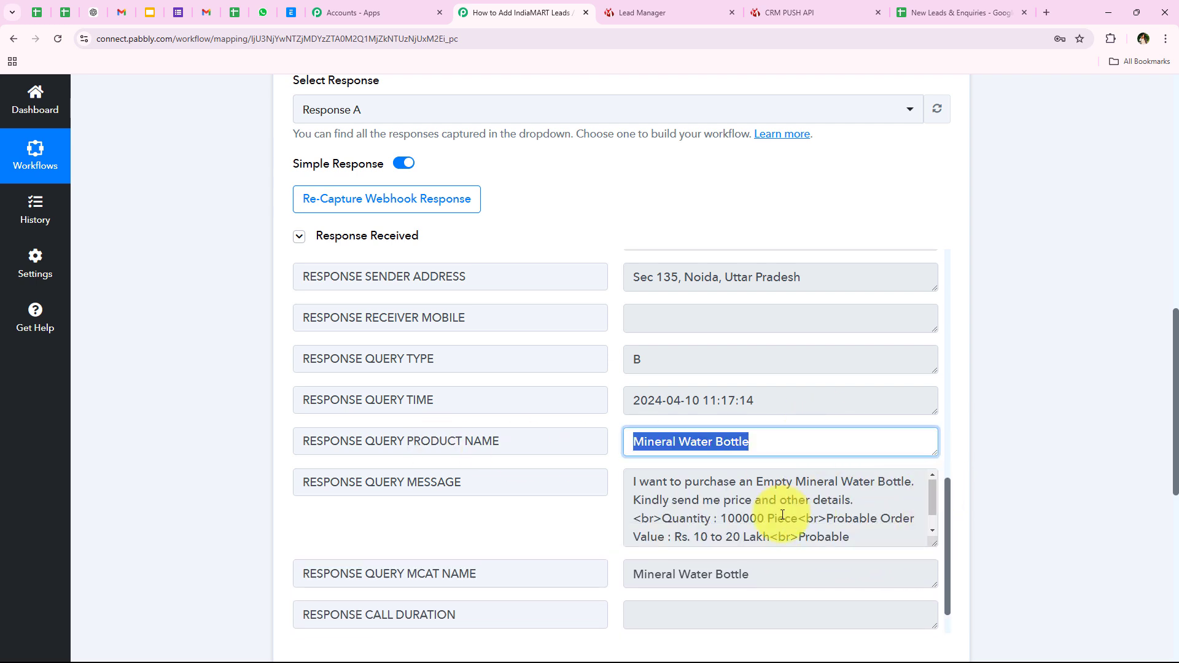
scroll(489, 507, up, 1)
scroll(485, 513, down, 3)
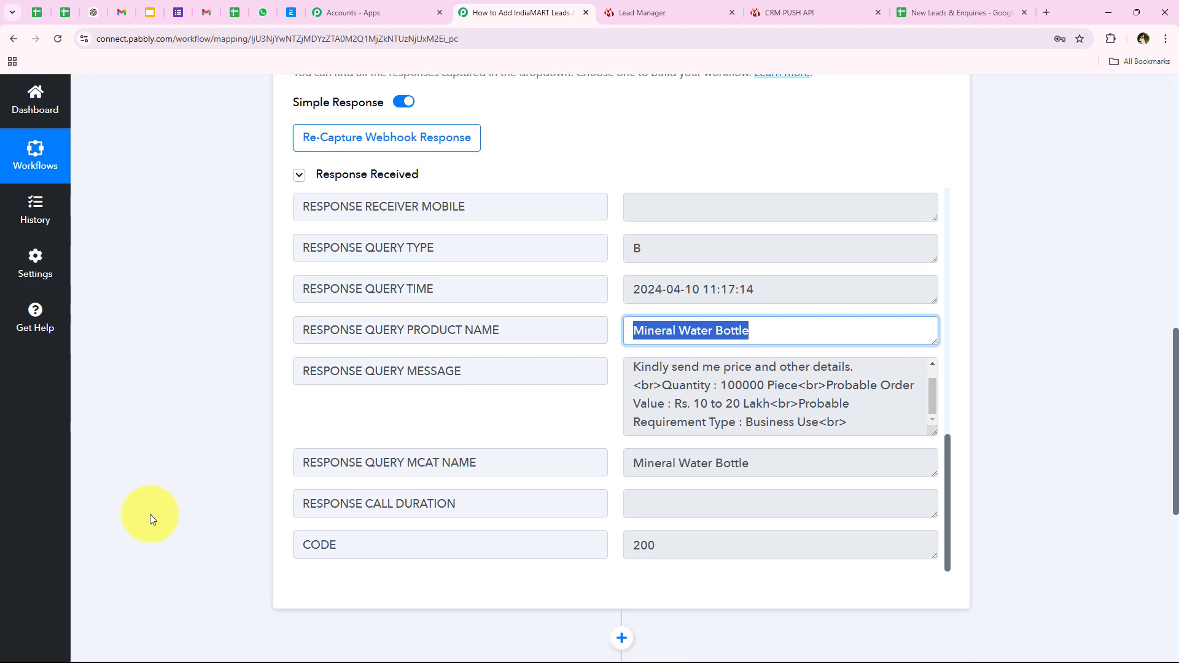
scroll(150, 514, up, 10)
click(553, 324)
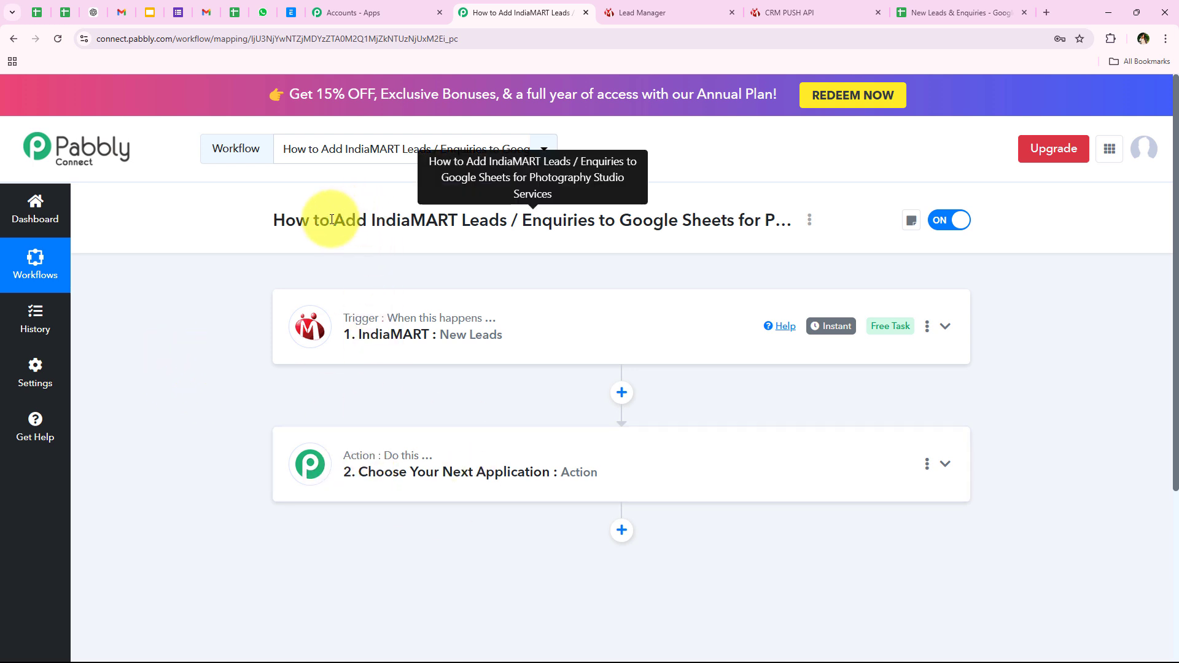
Set the action app to Google Sheets with the Add New Row event.
drag(332, 221, 739, 227)
click(388, 470)
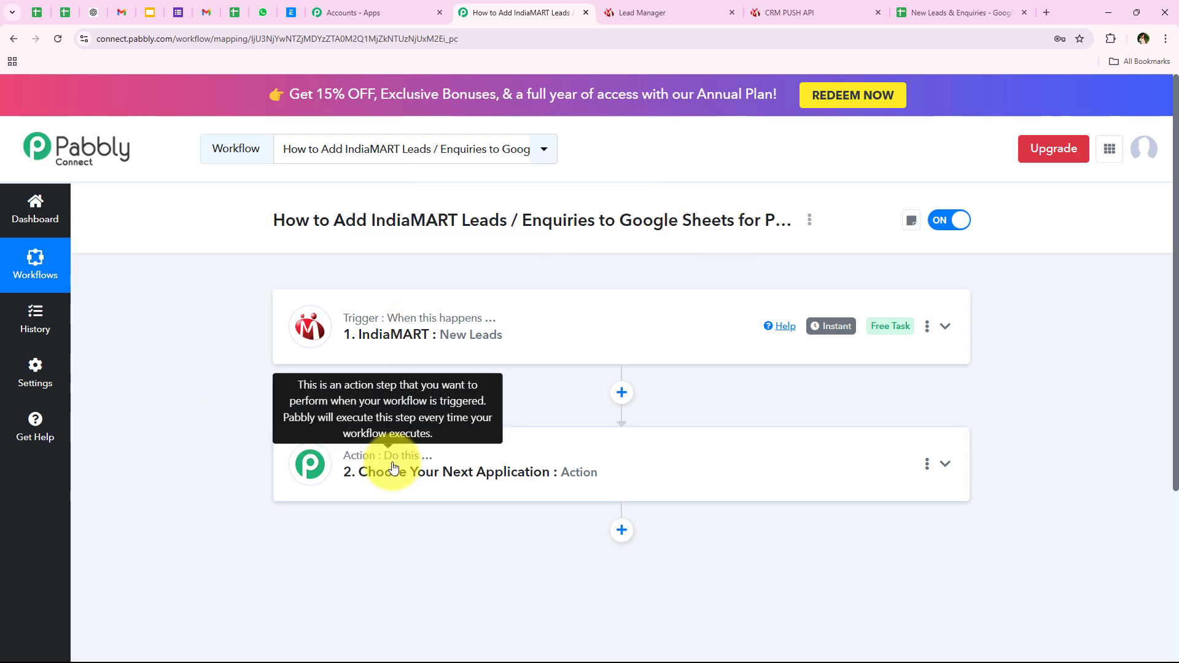
scroll(360, 513, down, 3)
click(392, 338)
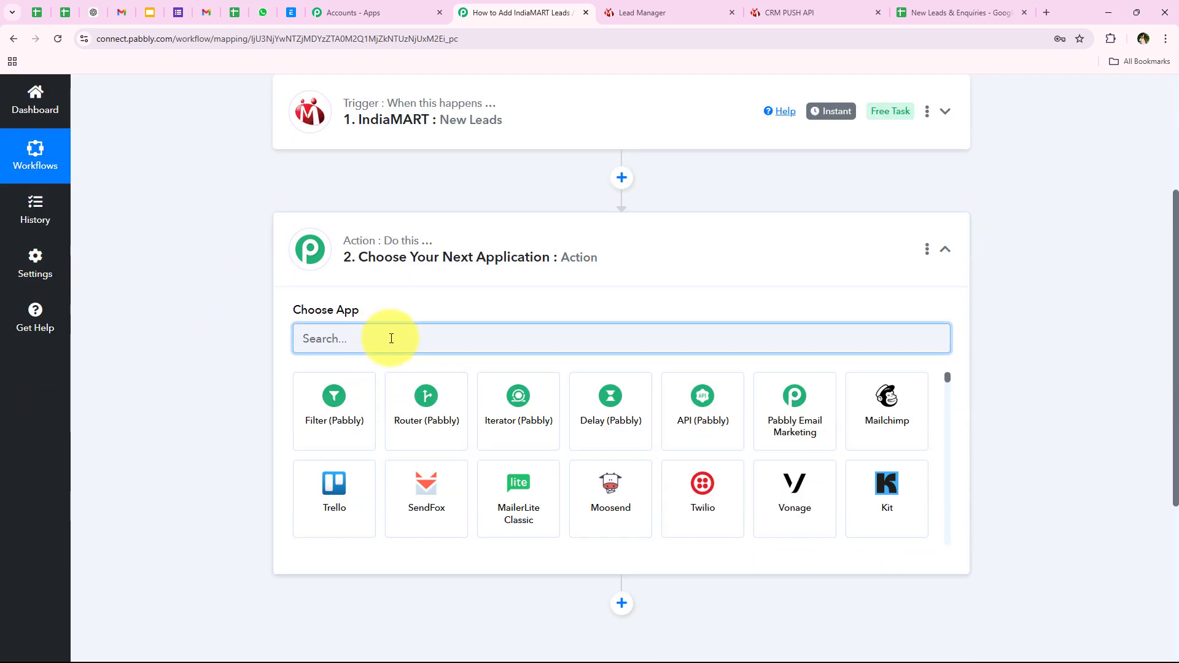
text(Googl)
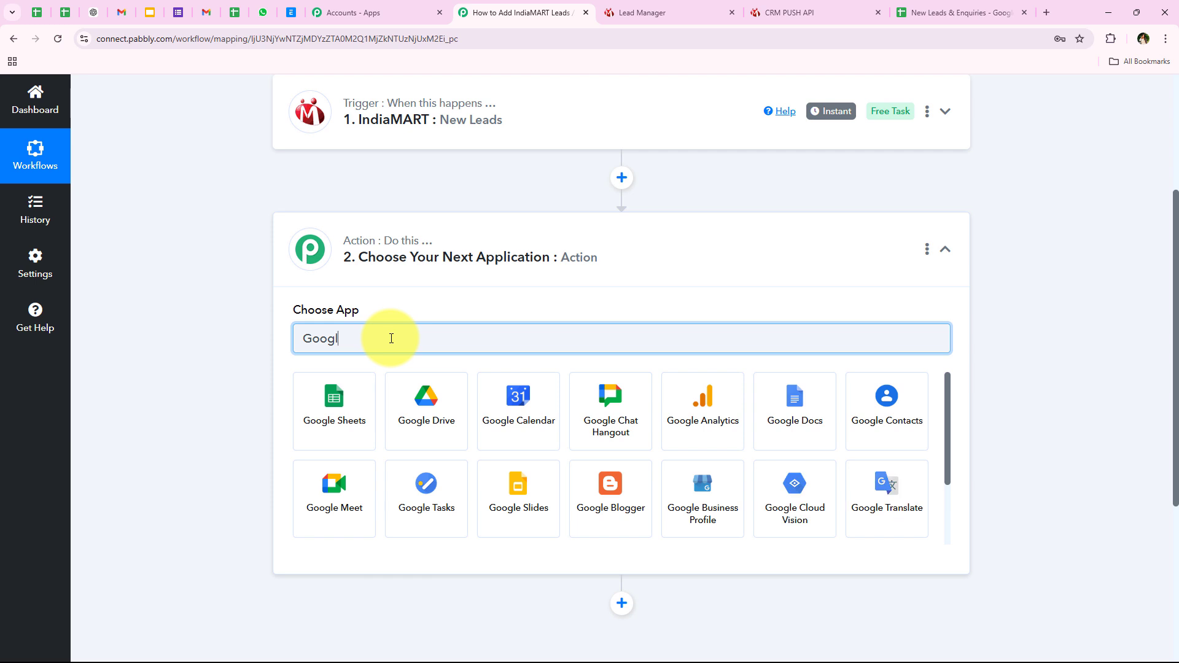
text(e Sheet)
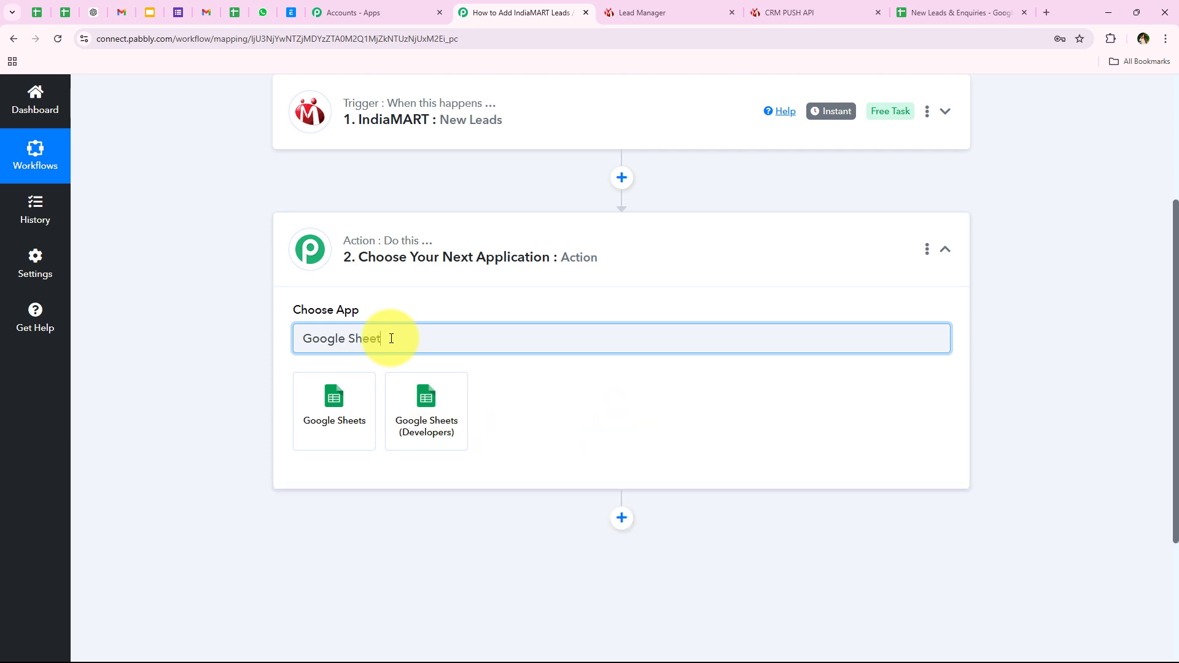
click(318, 428)
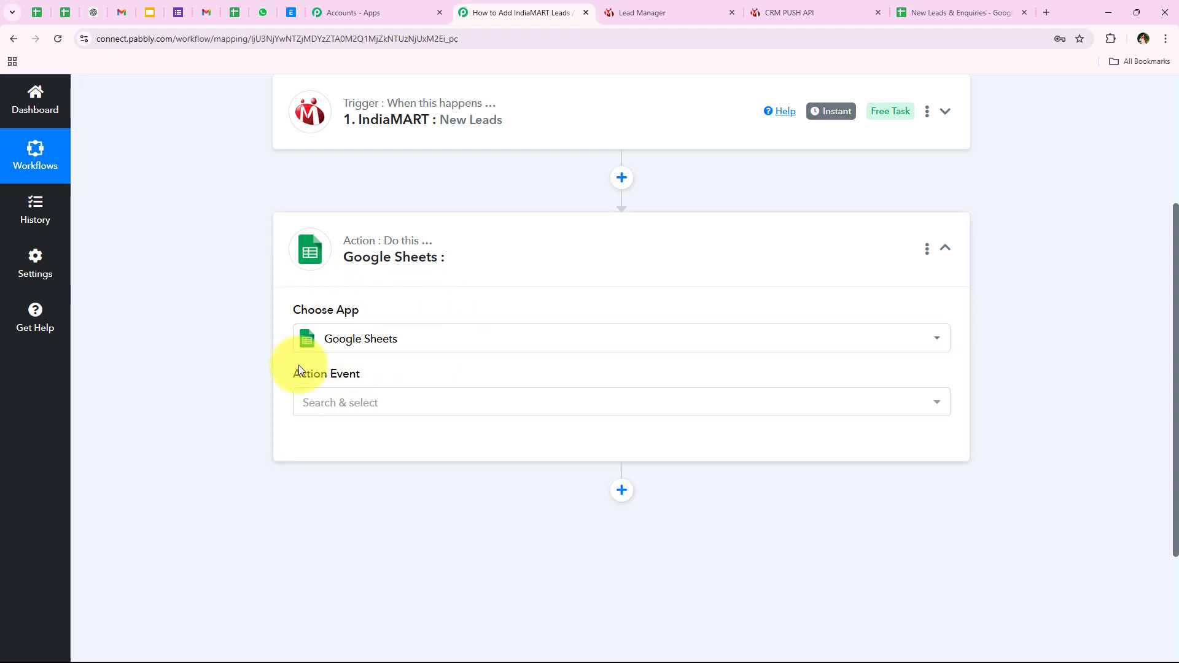
drag(291, 380, 417, 375)
click(390, 407)
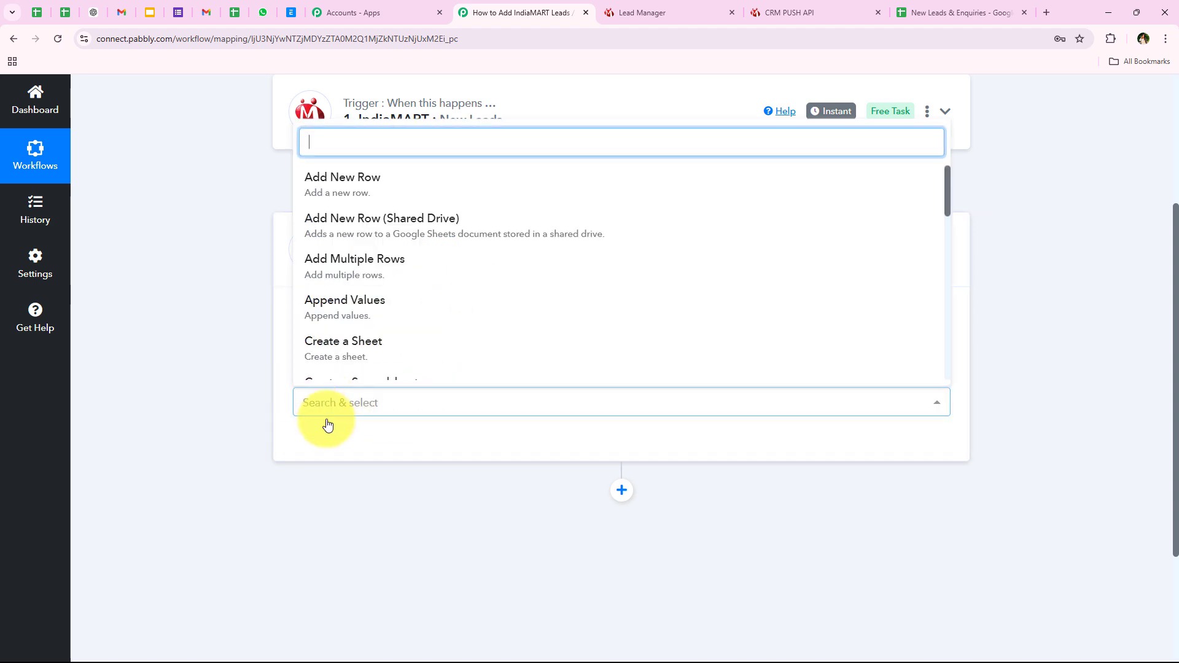
click(734, 189)
Check the empty Phone, Sender's Address and Enquiries cells in row 3 of New Leads & Enquiries.
click(940, 13)
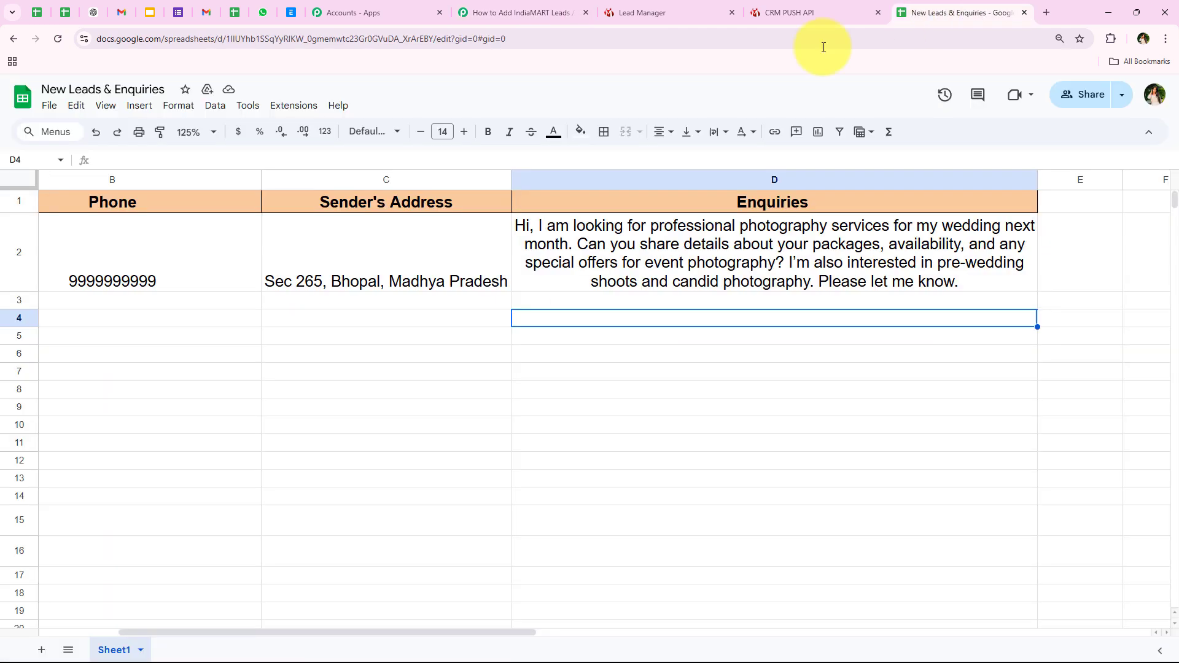
click(193, 298)
click(417, 300)
click(585, 300)
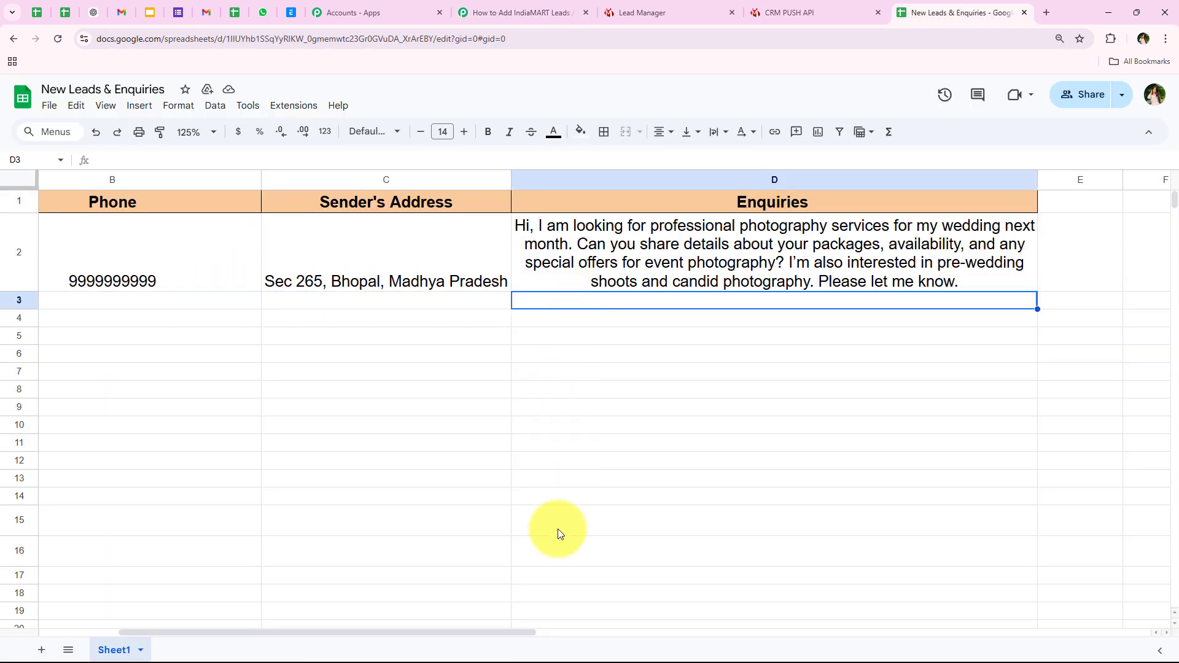
drag(522, 629, 451, 635)
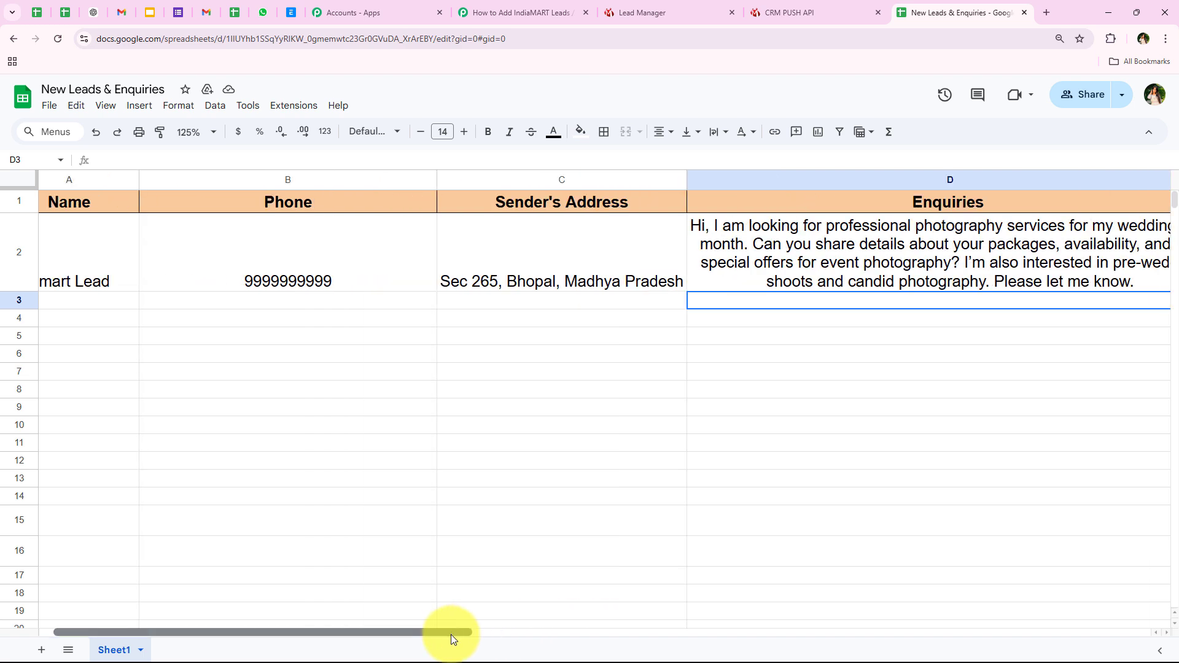
click(522, 12)
Add a new Google Sheets connection by signing in with Google and allowing Pabbly Sheets access.
click(333, 443)
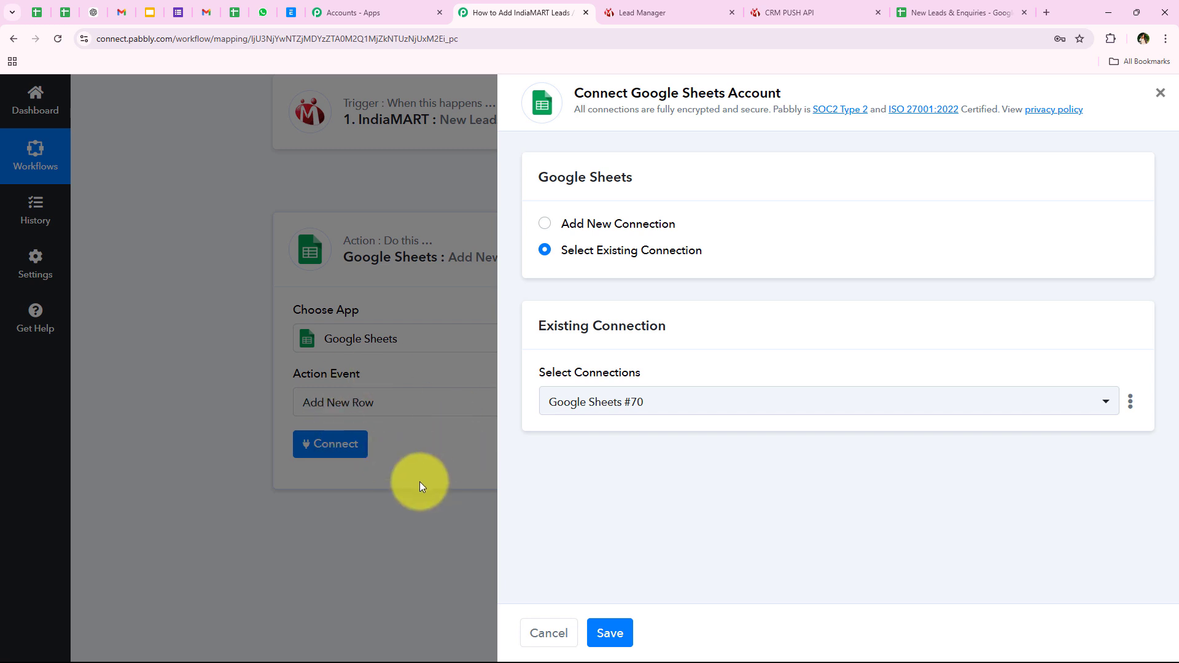
drag(559, 228, 709, 248)
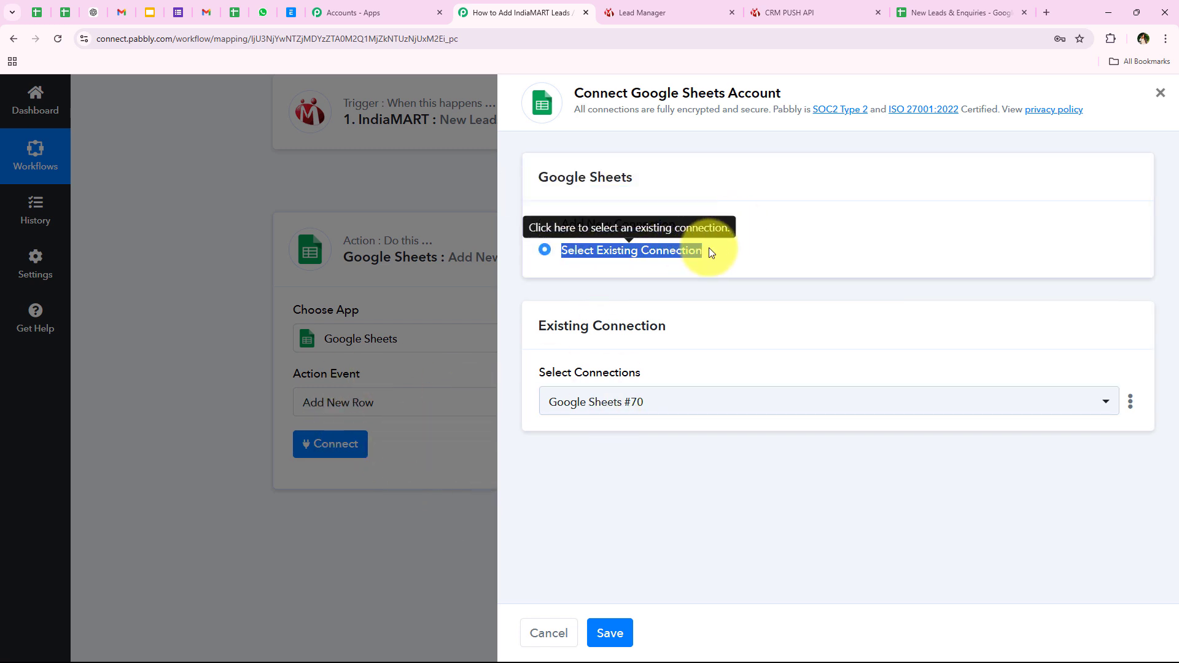
click(720, 243)
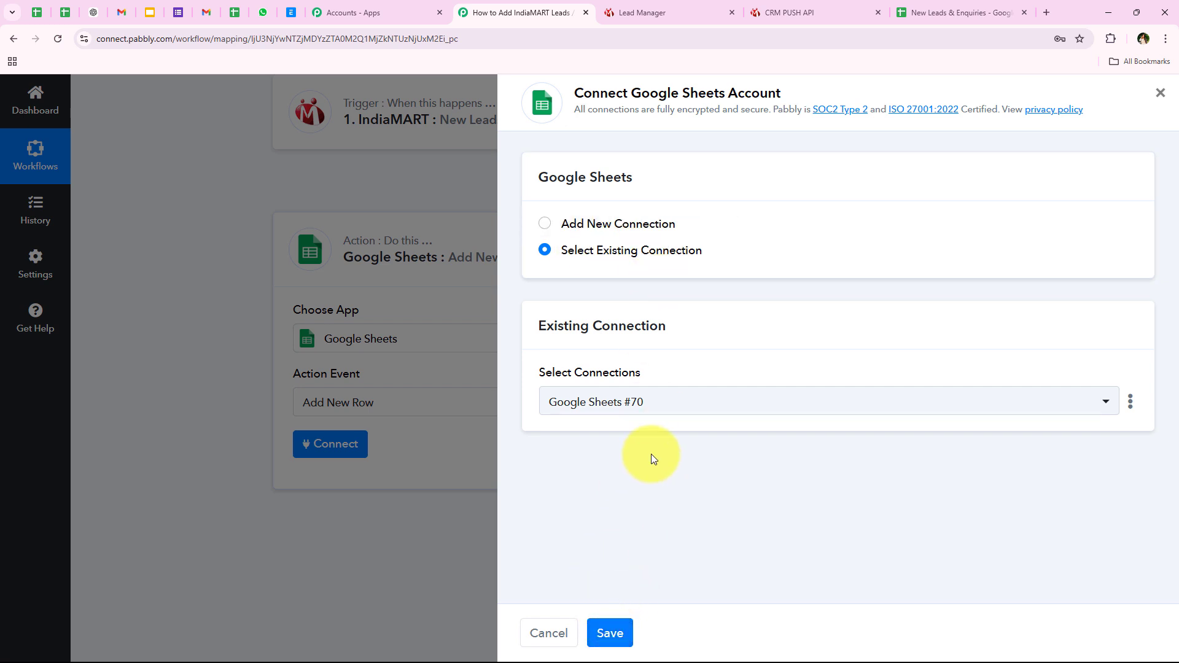
click(609, 223)
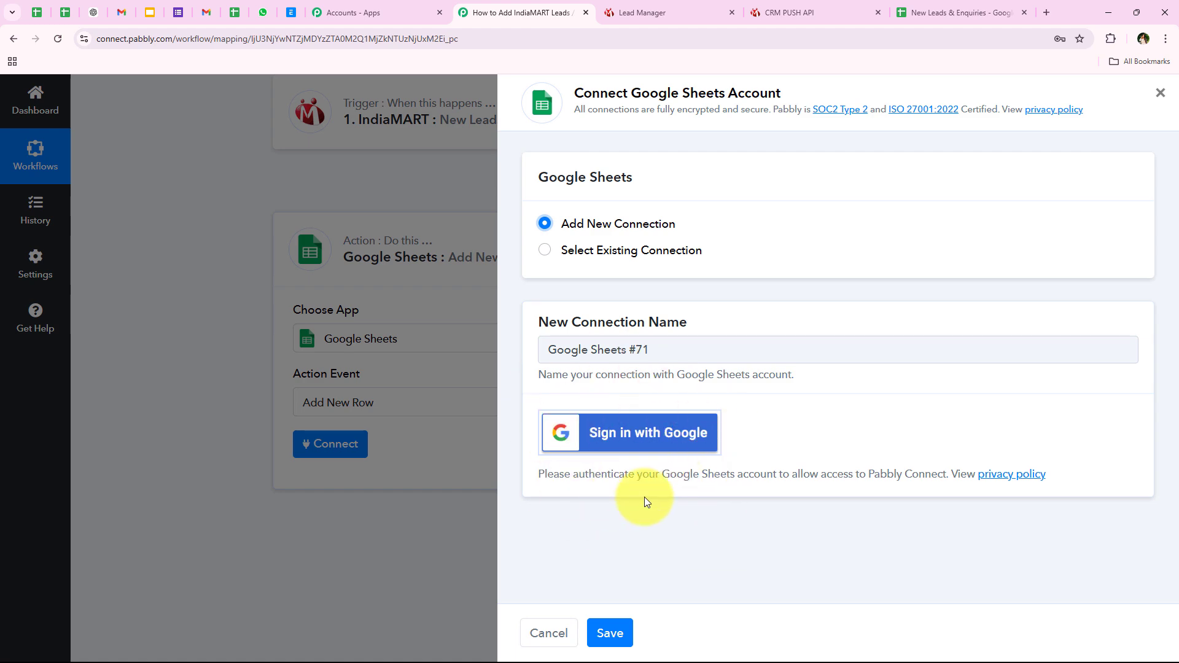
click(593, 450)
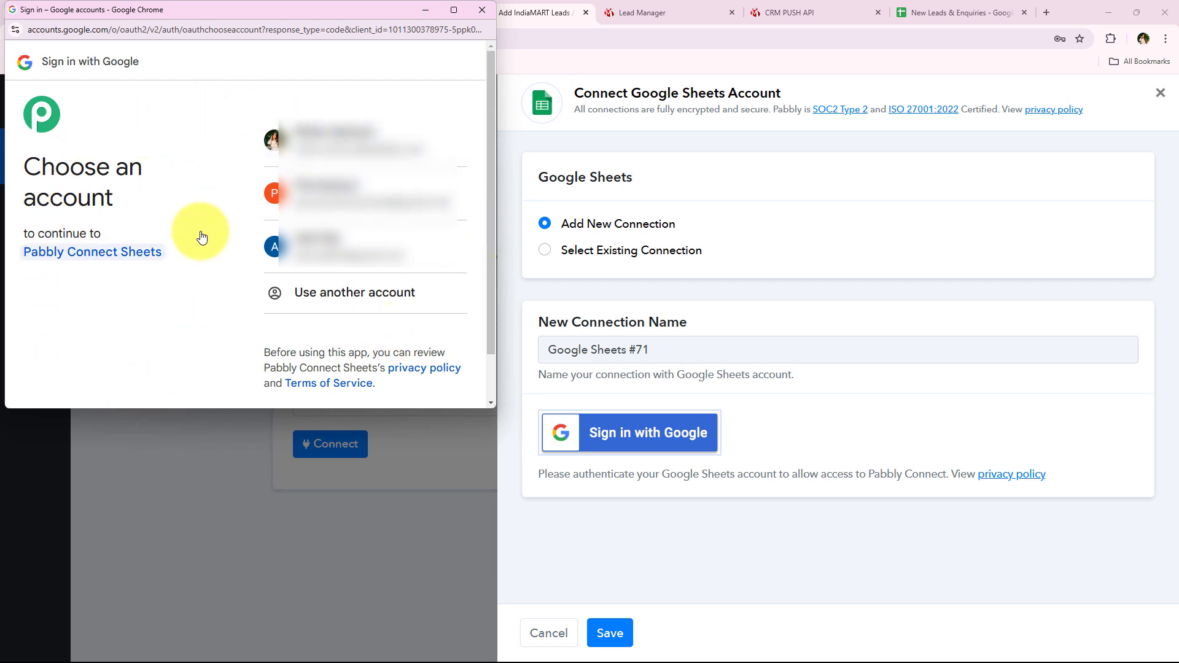
click(369, 129)
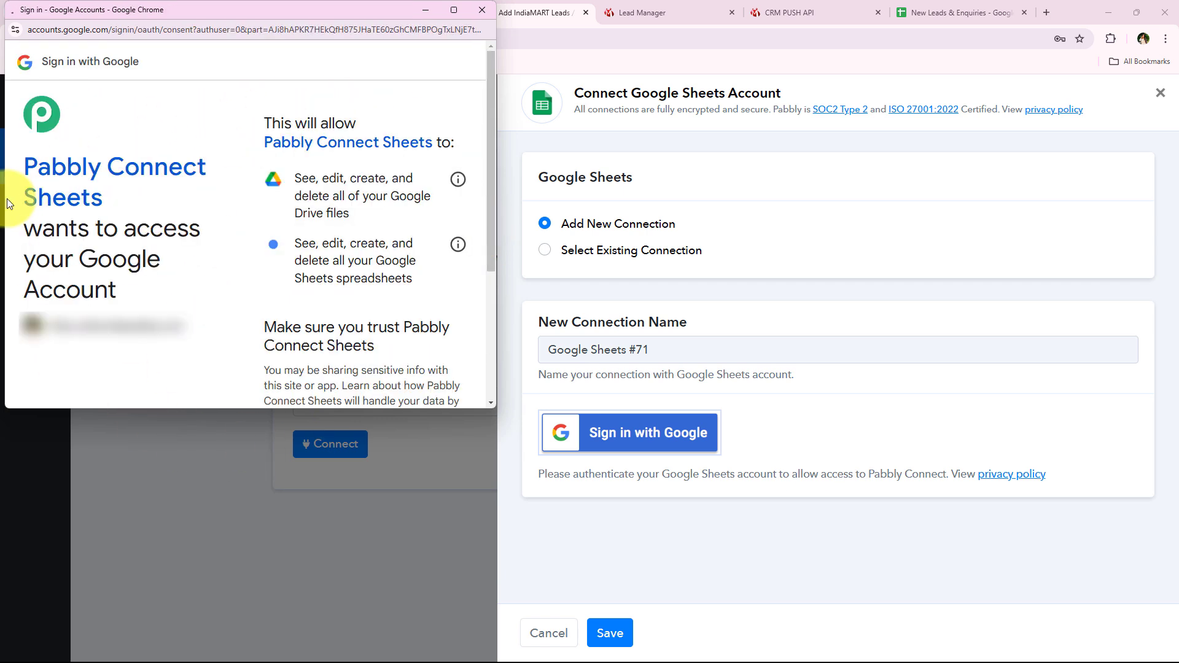
drag(315, 414, 313, 604)
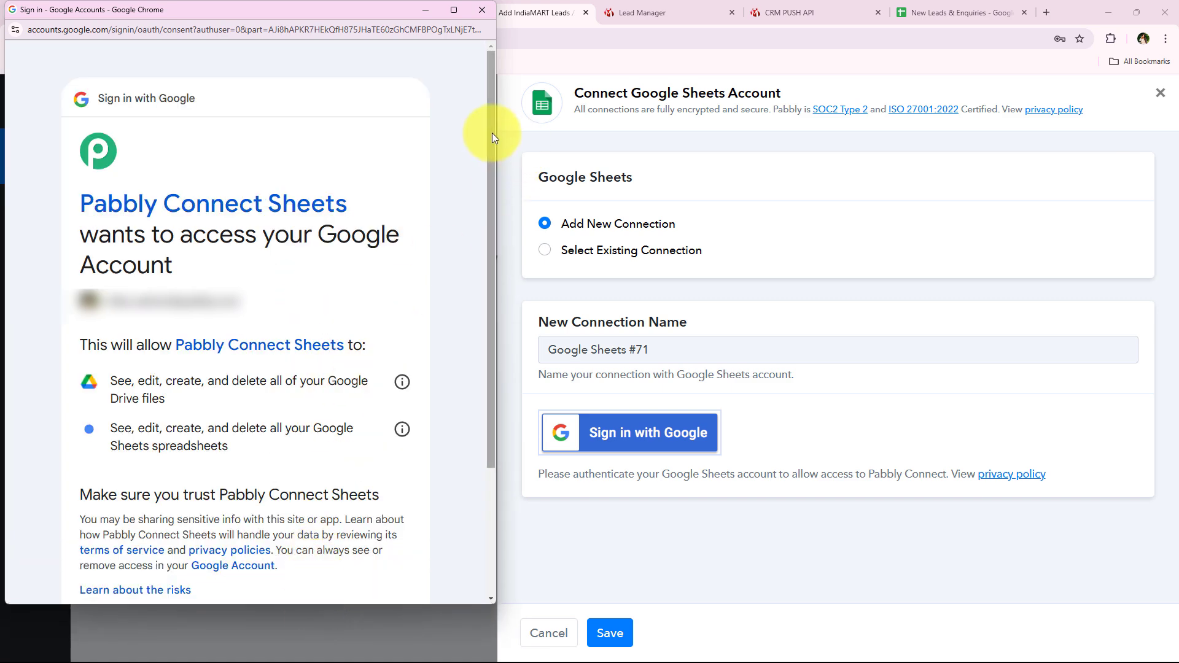
drag(491, 132, 388, 344)
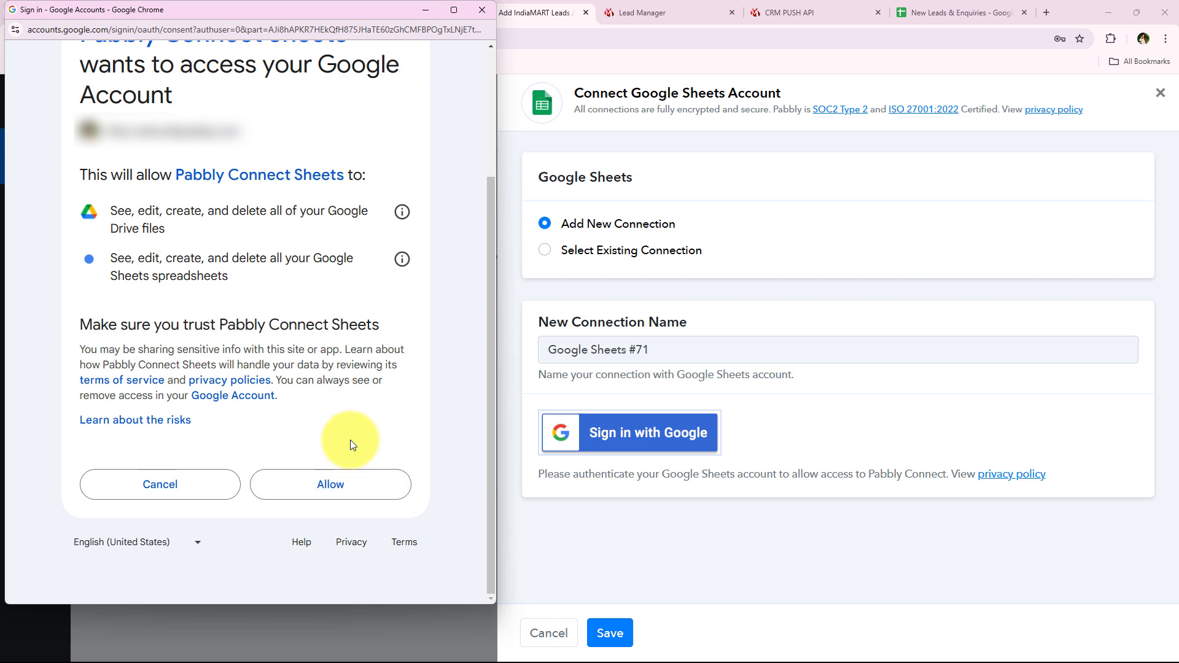
click(337, 490)
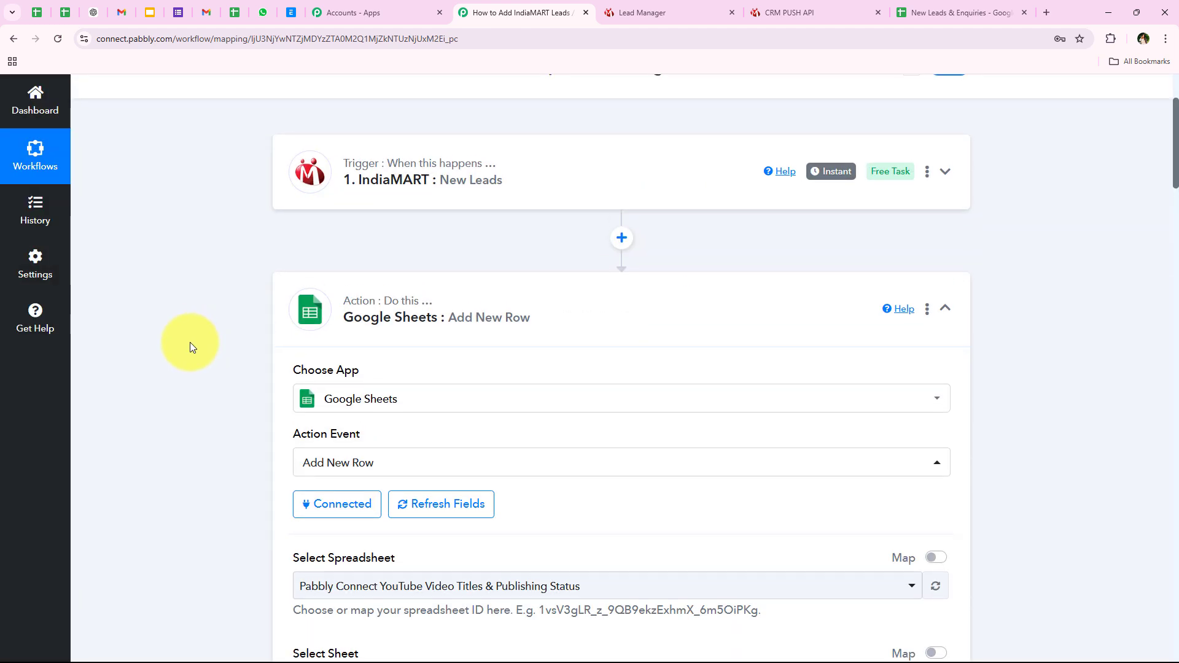
Choose New Leads & Enquiries as the target spreadsheet and open its sheet list.
scroll(190, 350, down, 4)
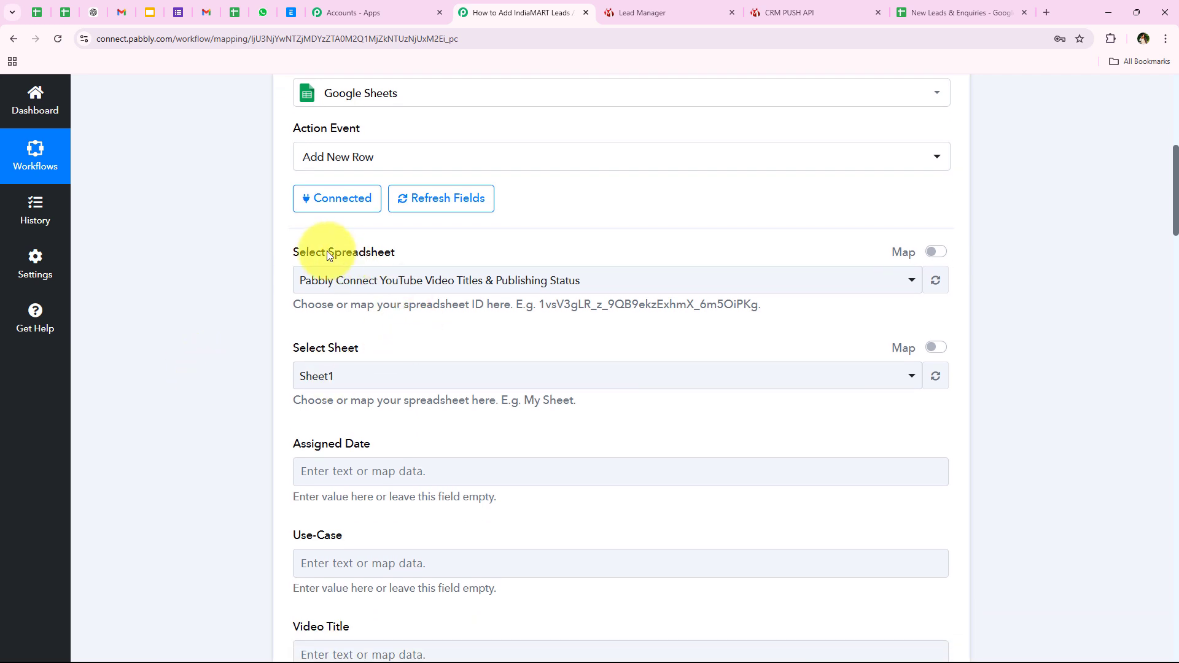
drag(282, 252, 398, 253)
click(216, 318)
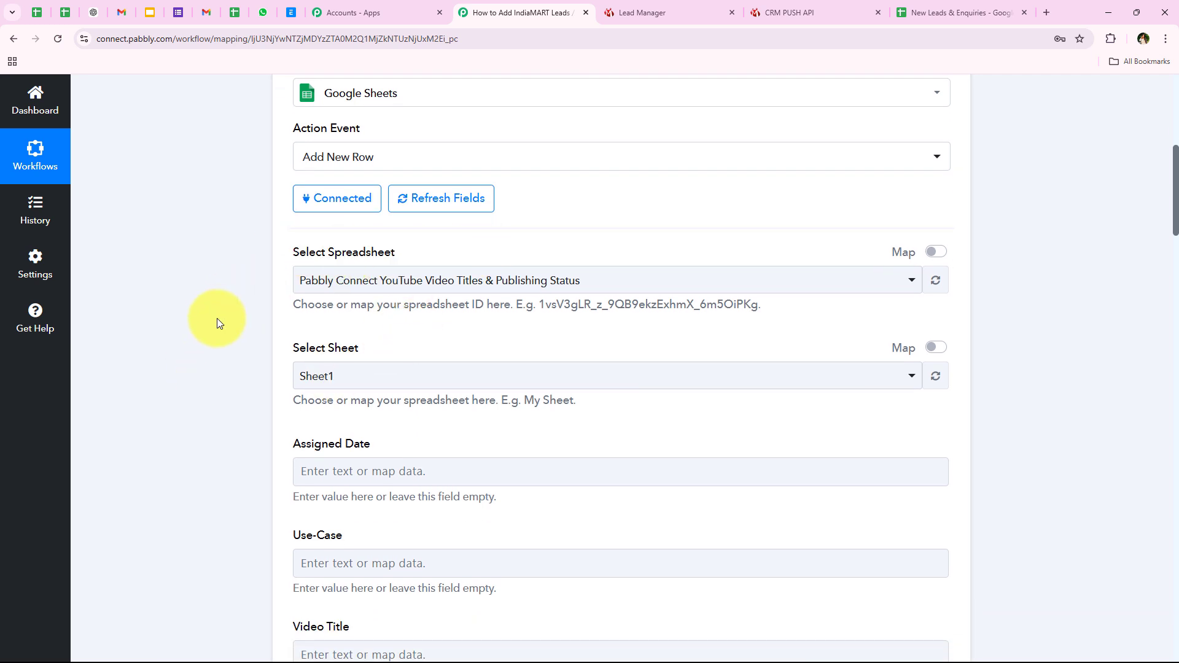
click(940, 12)
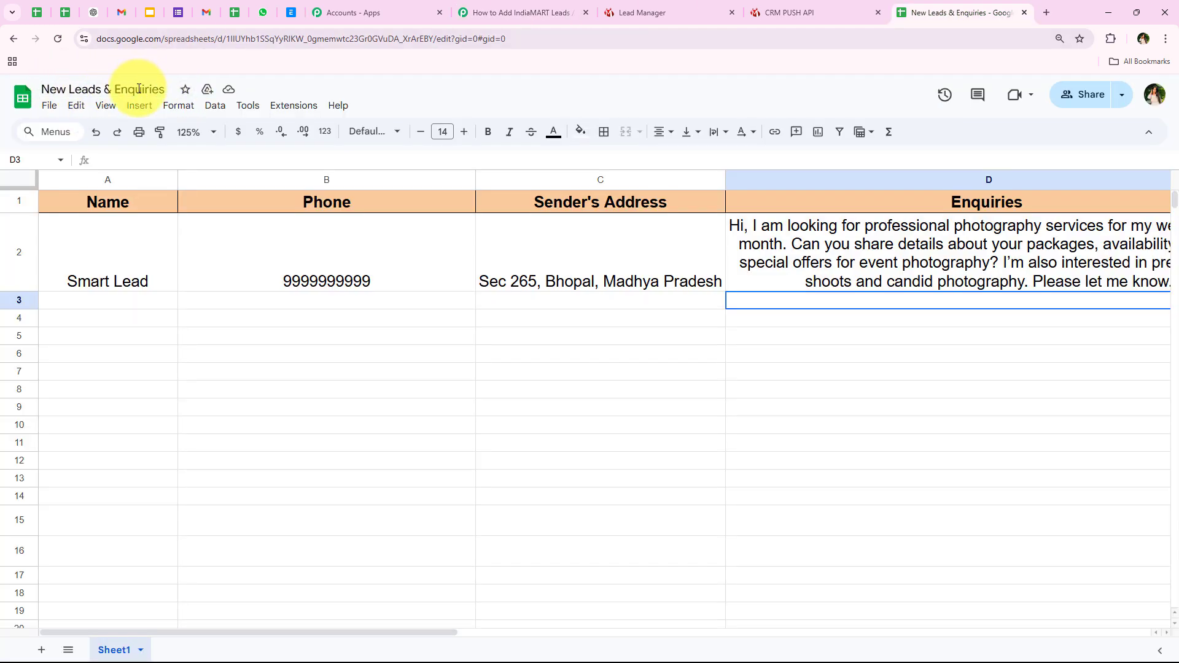
click(543, 11)
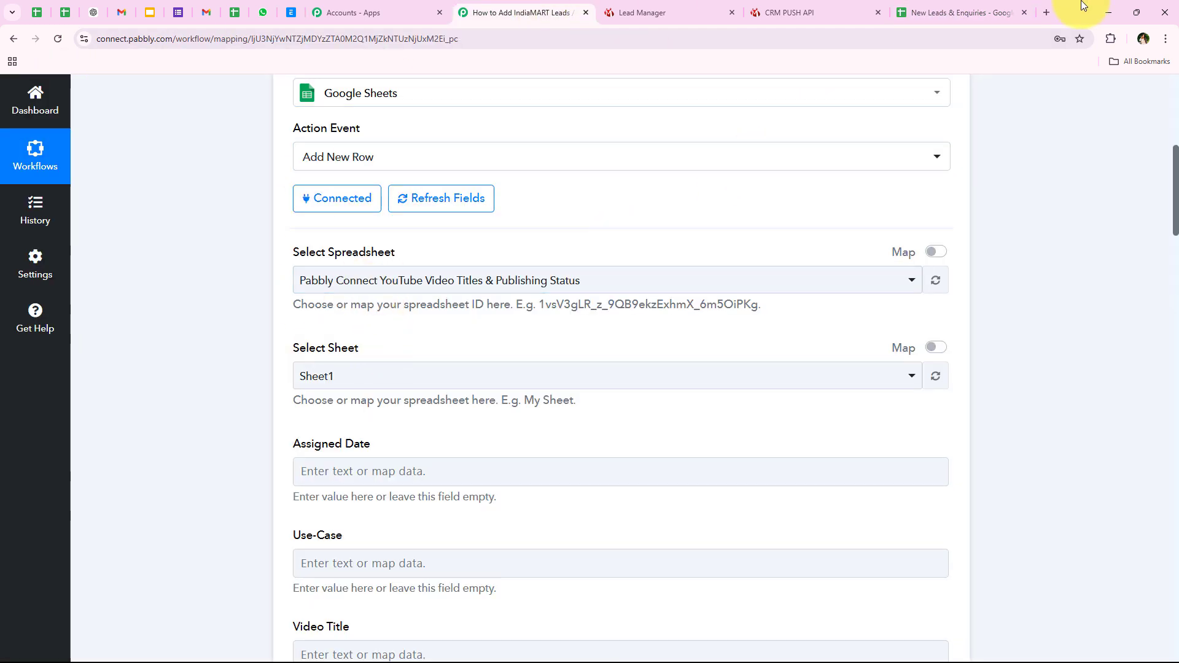
click(978, 13)
click(519, 12)
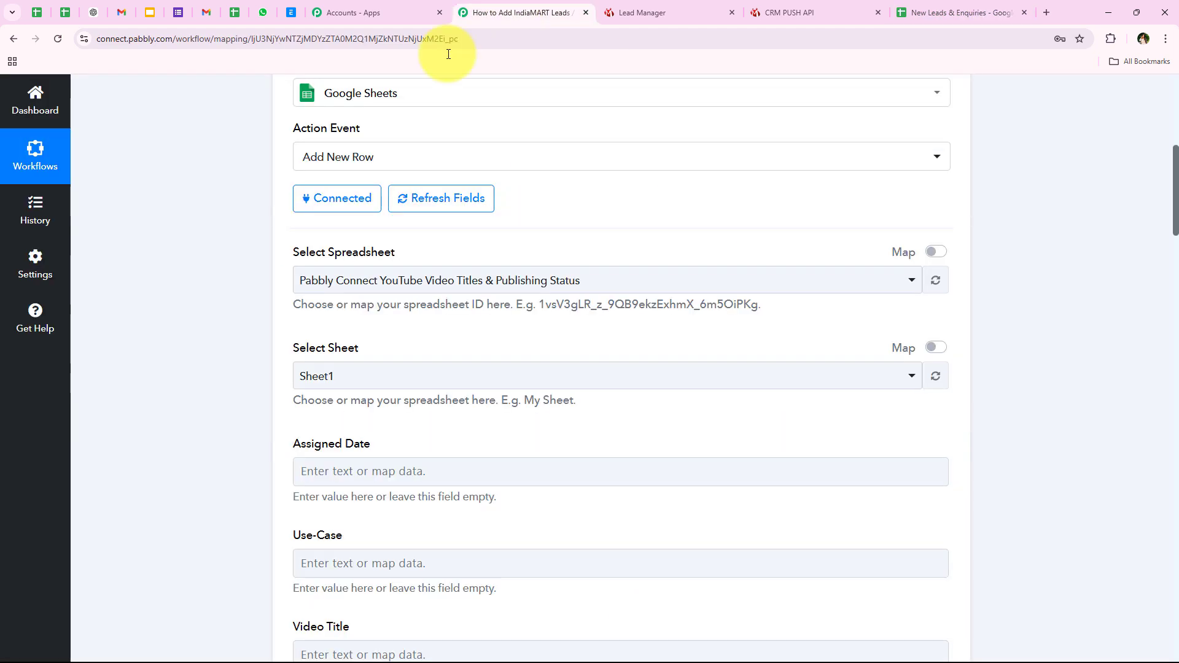
click(382, 280)
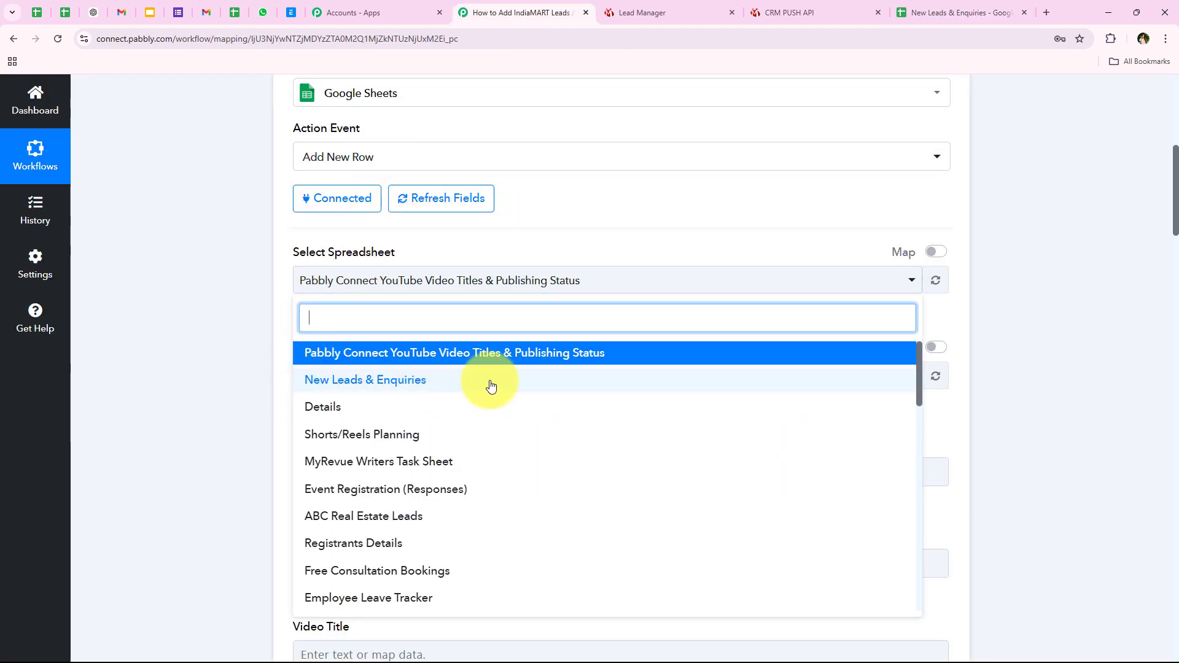
click(799, 381)
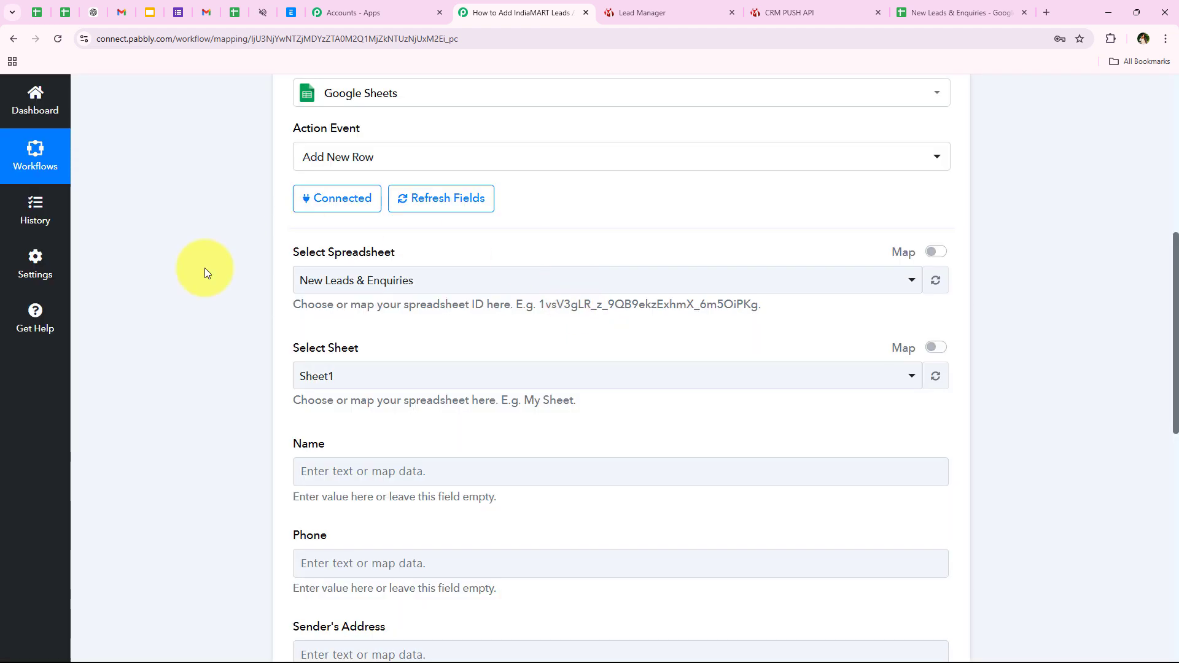
click(408, 379)
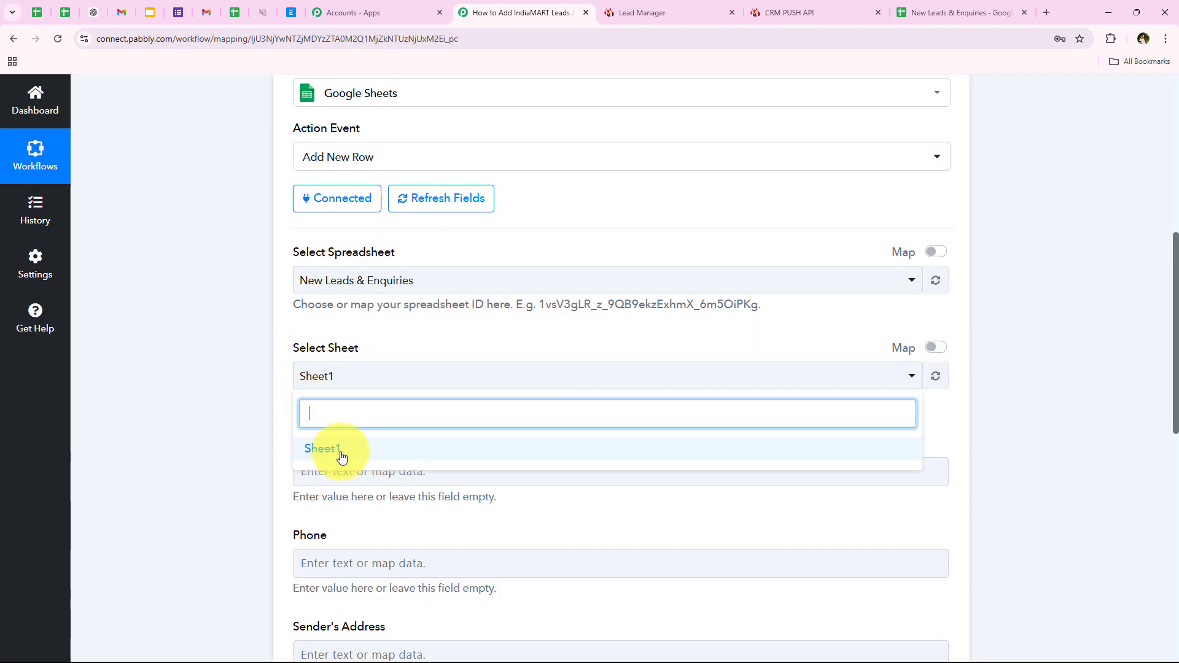
click(958, 12)
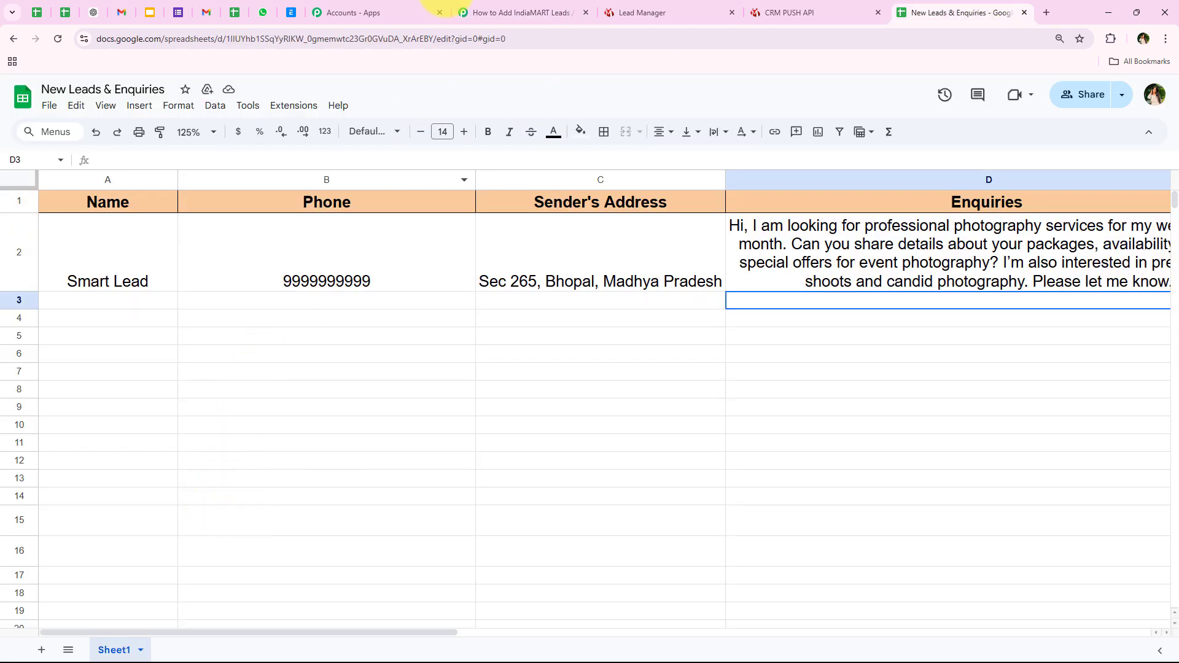
Keep Sheet1 as the target sheet.
click(522, 12)
click(342, 447)
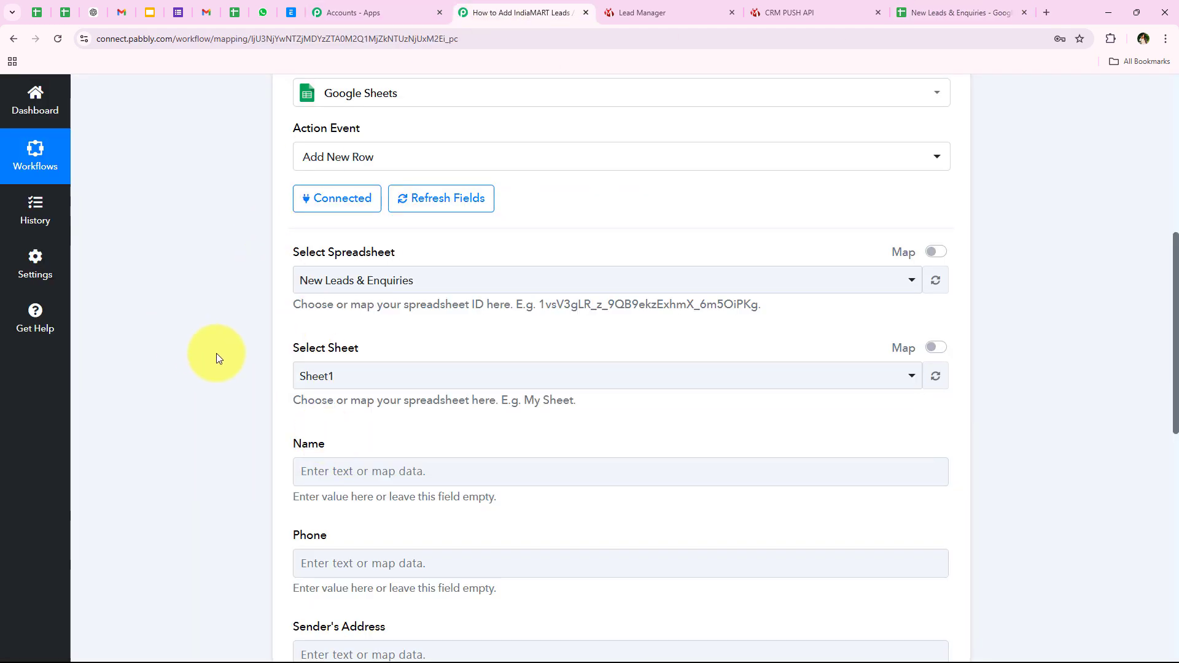
scroll(215, 369, down, 1)
scroll(215, 378, down, 2)
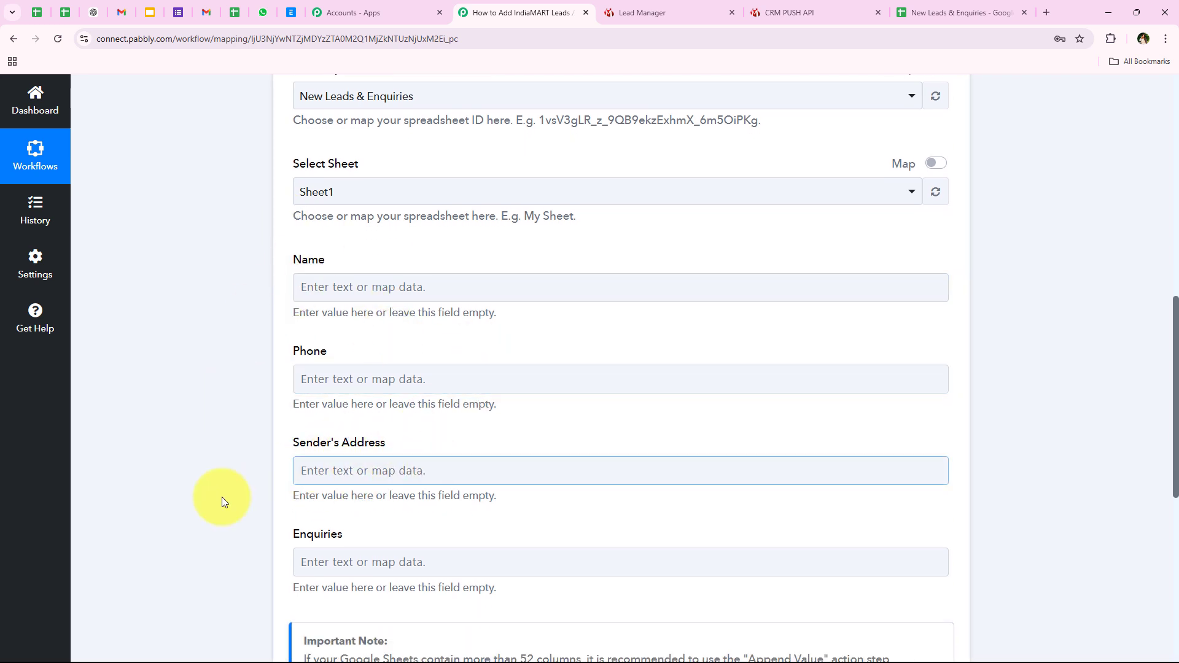
Compare the exposed fields with the sheet's A1:D2 headers and sample lead.
click(939, 12)
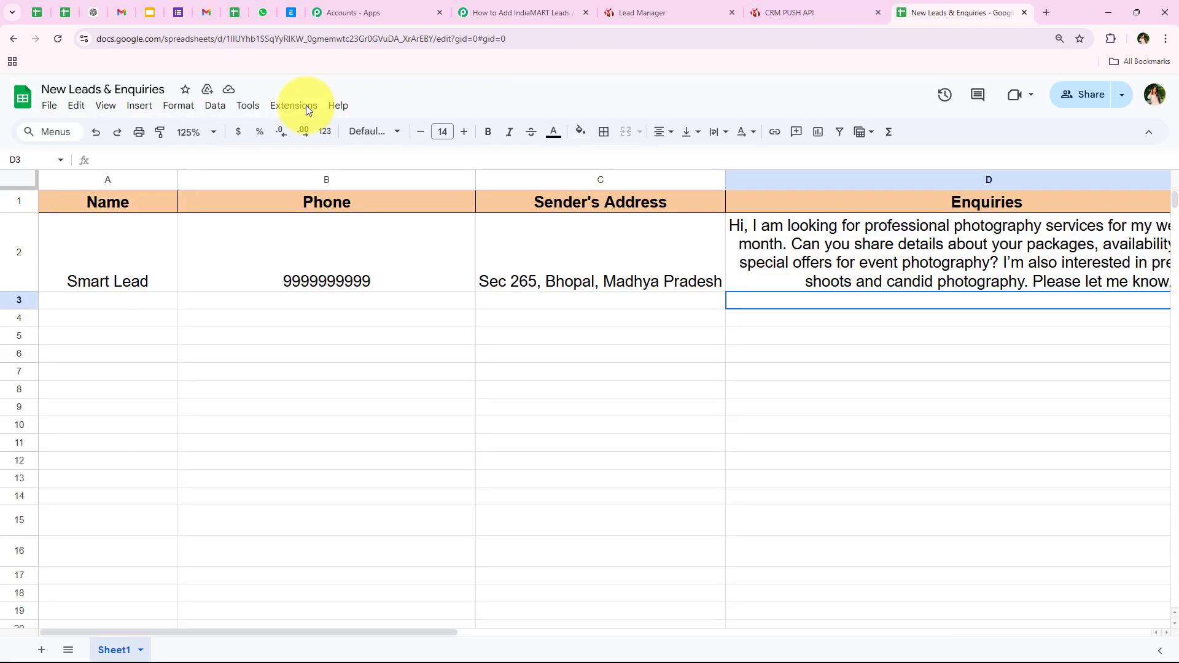
drag(142, 213, 829, 224)
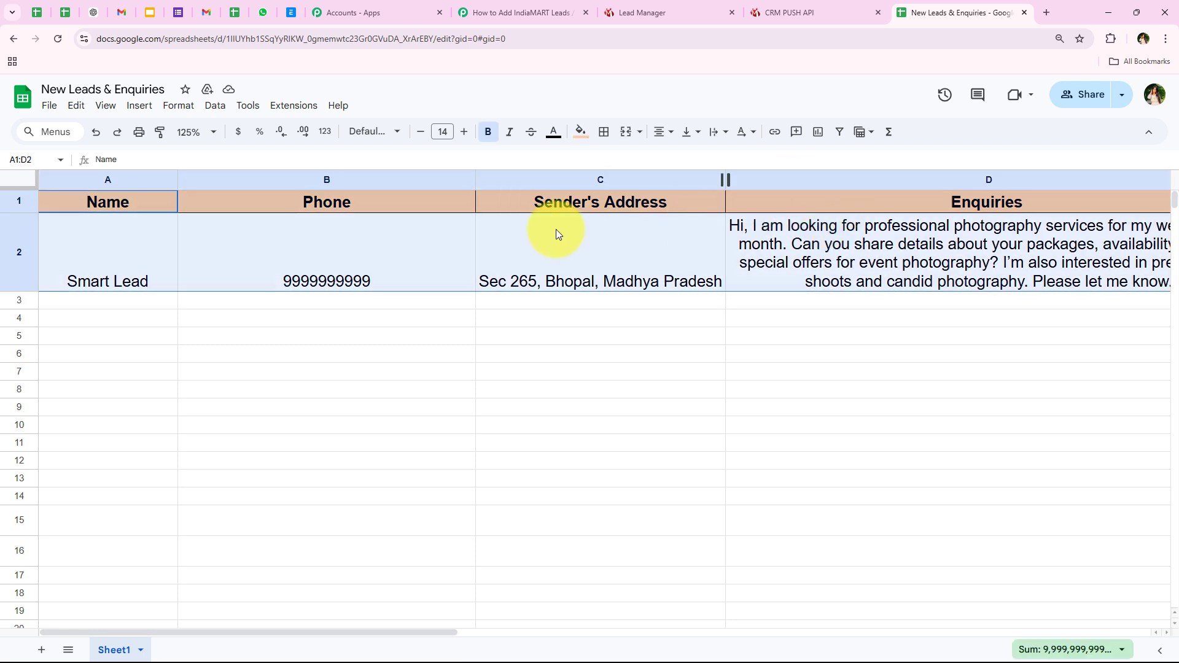
click(411, 337)
click(555, 13)
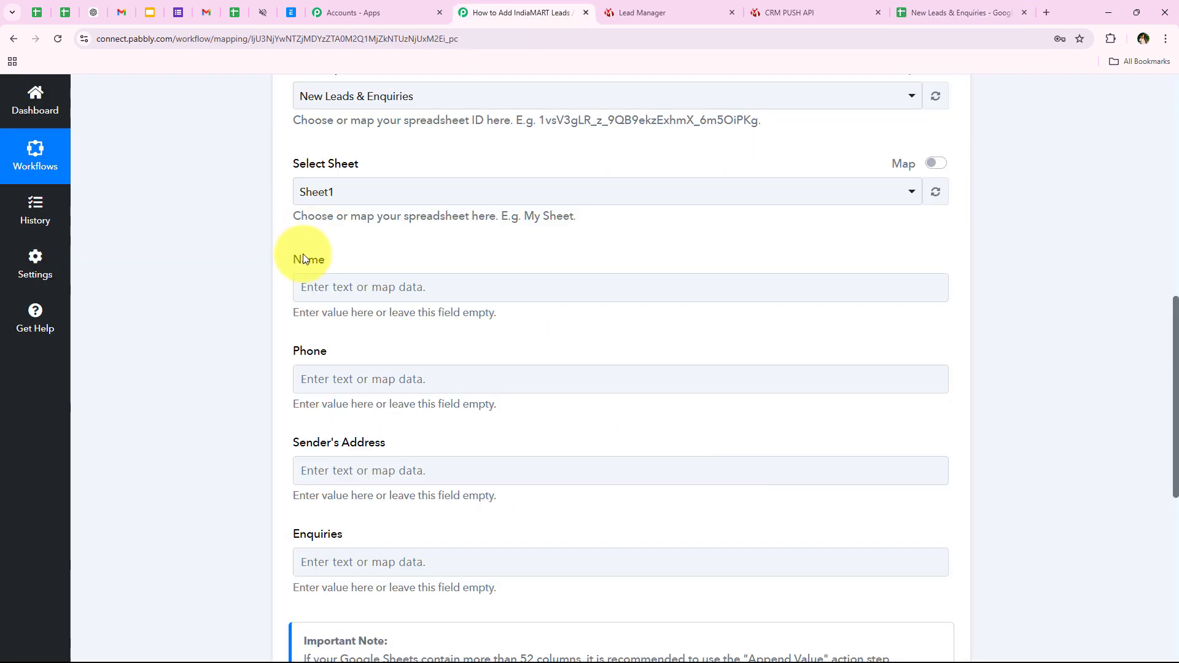
scroll(277, 270, down, 2)
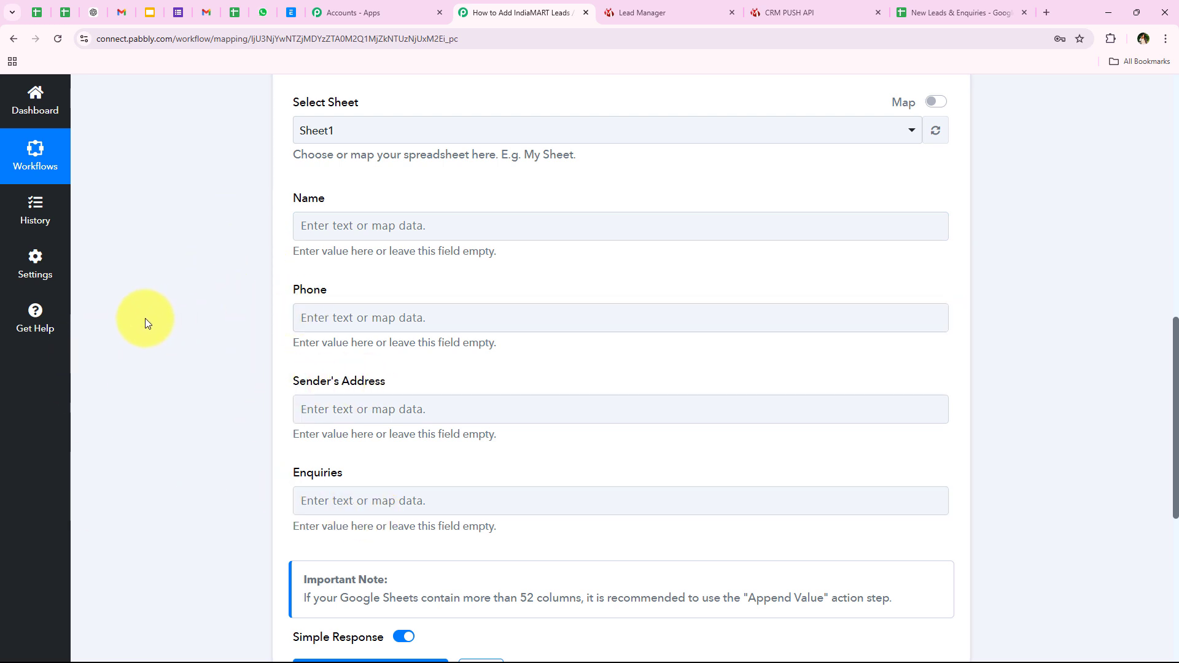
scroll(245, 297, up, 10)
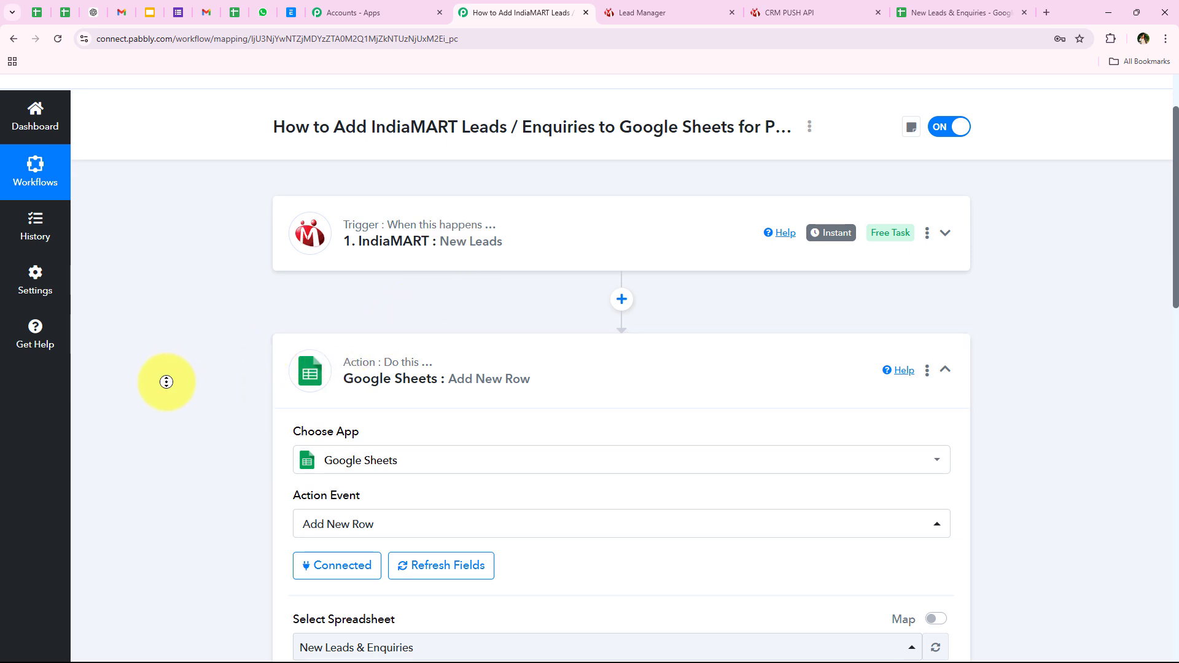
scroll(166, 382, down, 7)
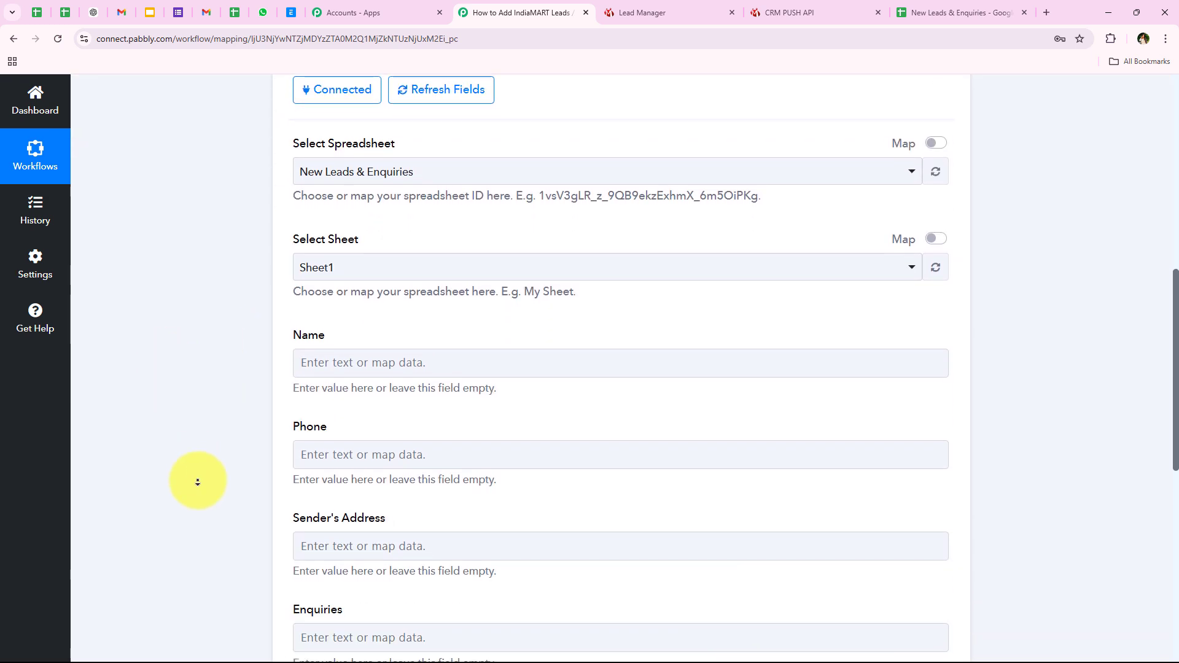
scroll(198, 482, down, 3)
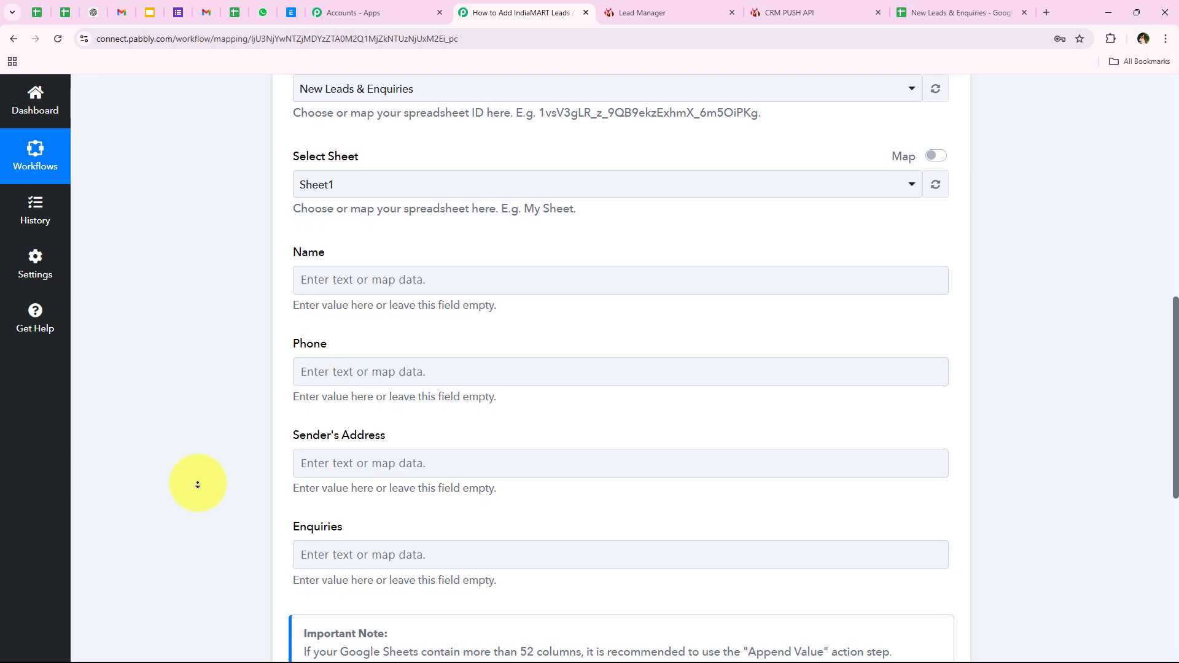
scroll(198, 484, down, 1)
Map the Name field to IndiaMART's 1. RESPONSE SENDER NAME, found by searching 'na'.
click(317, 263)
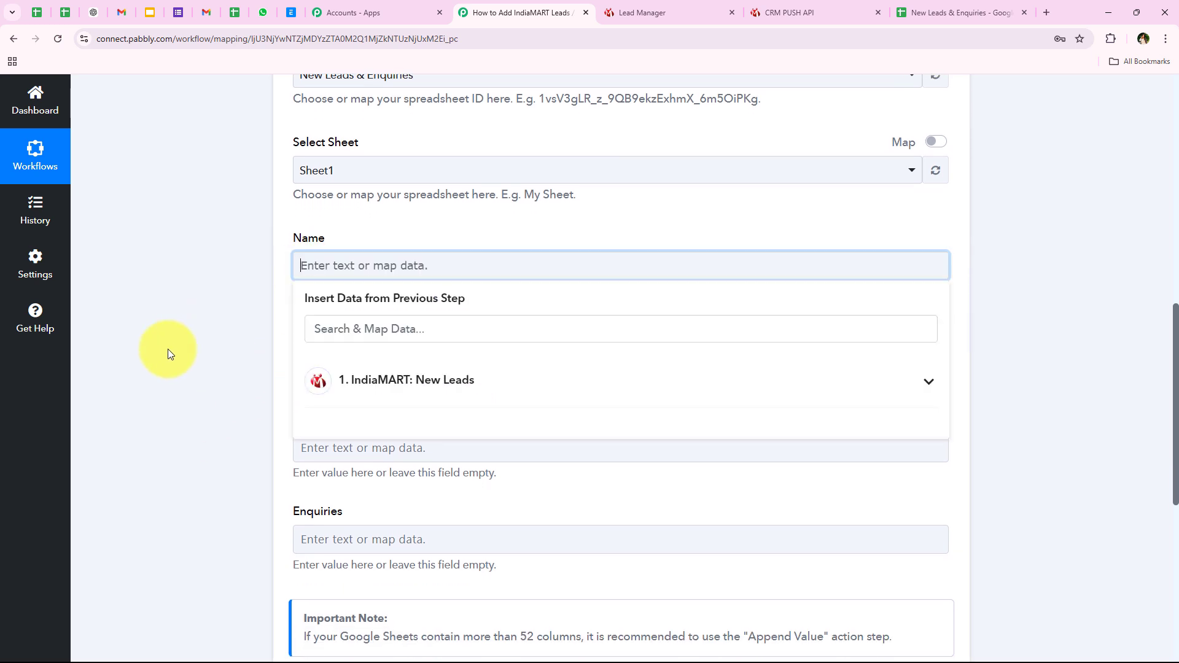
scroll(263, 369, up, 3)
scroll(184, 355, down, 1)
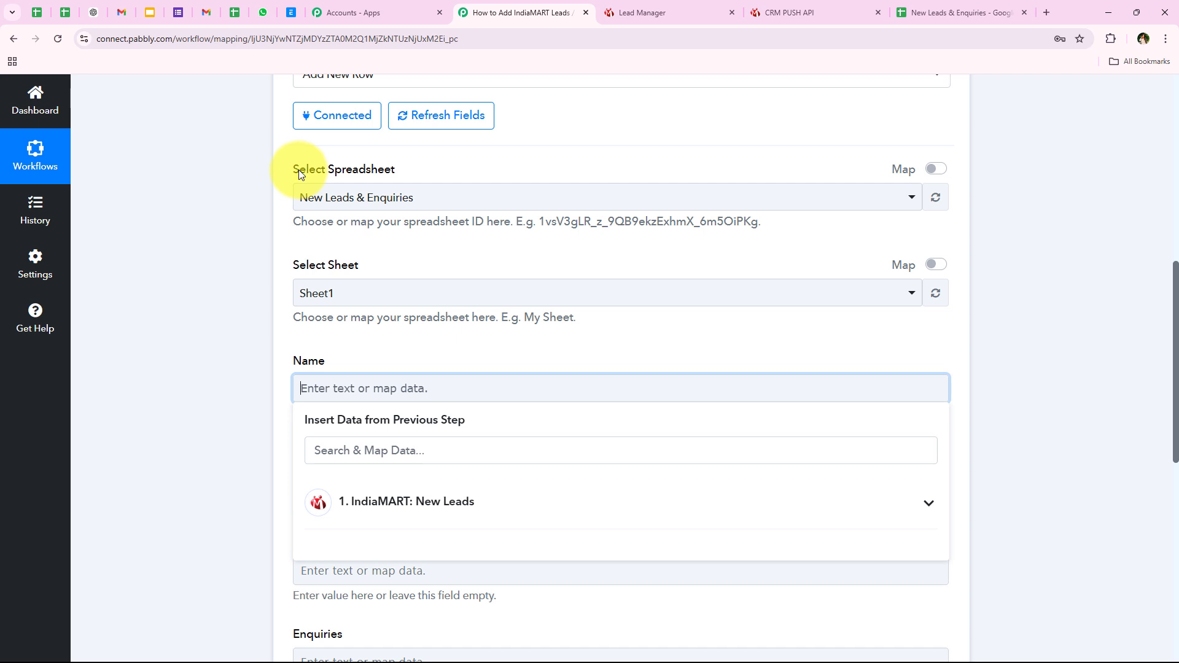
click(594, 514)
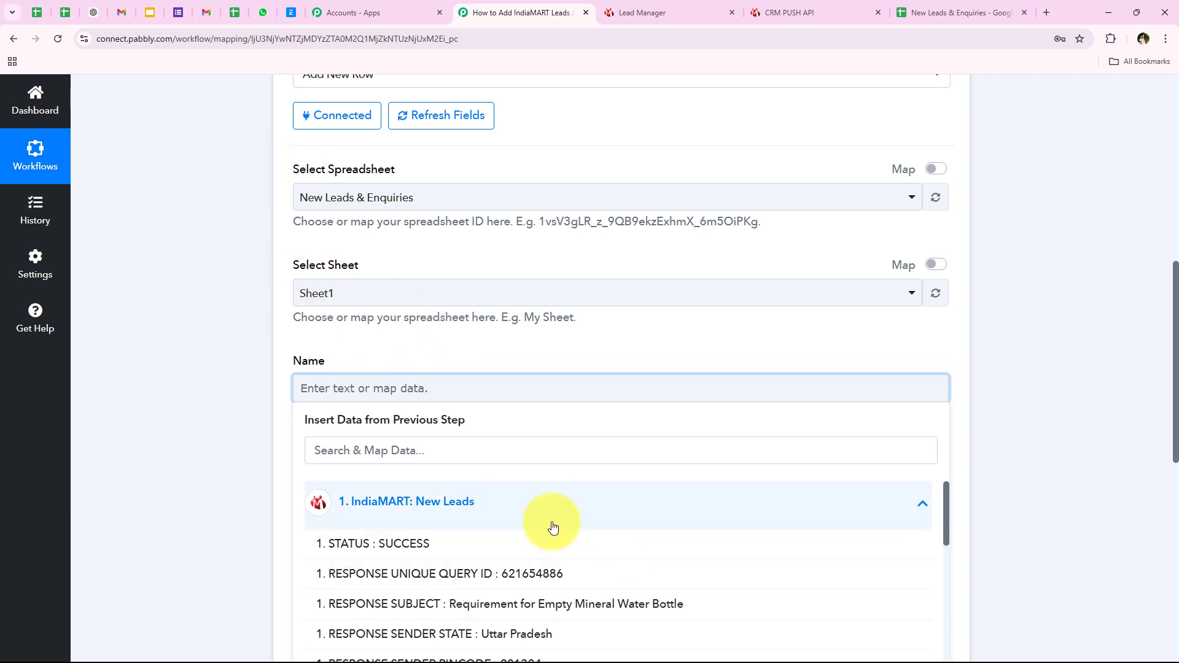
scroll(667, 600, down, 2)
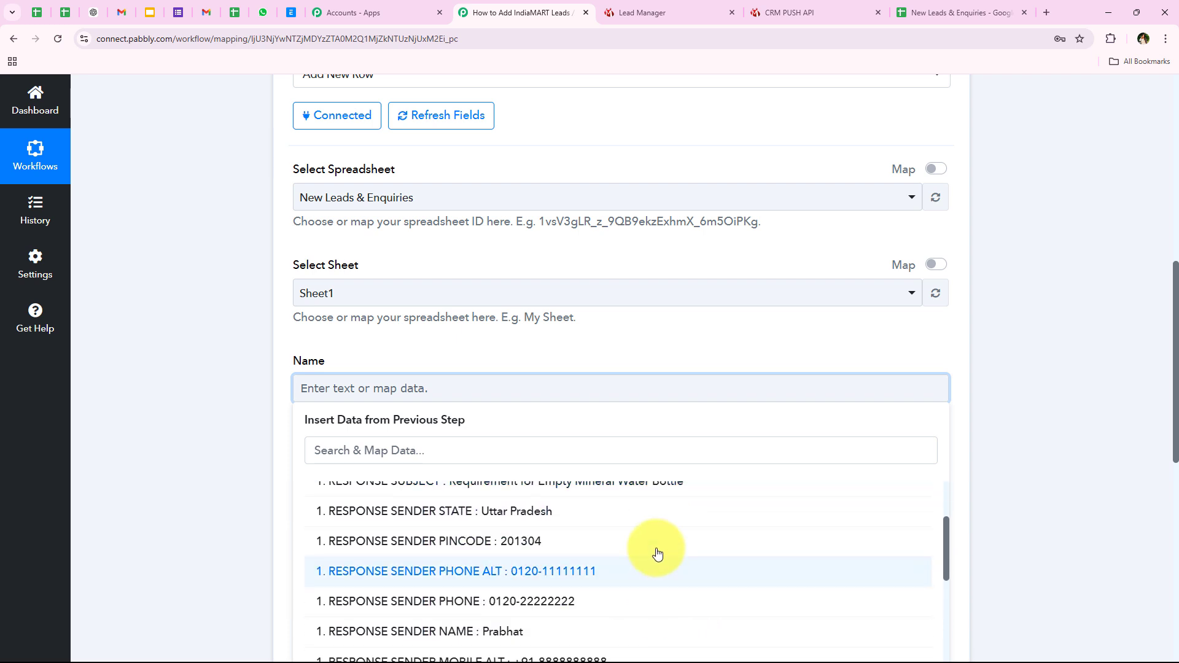
click(263, 474)
scroll(246, 474, down, 1)
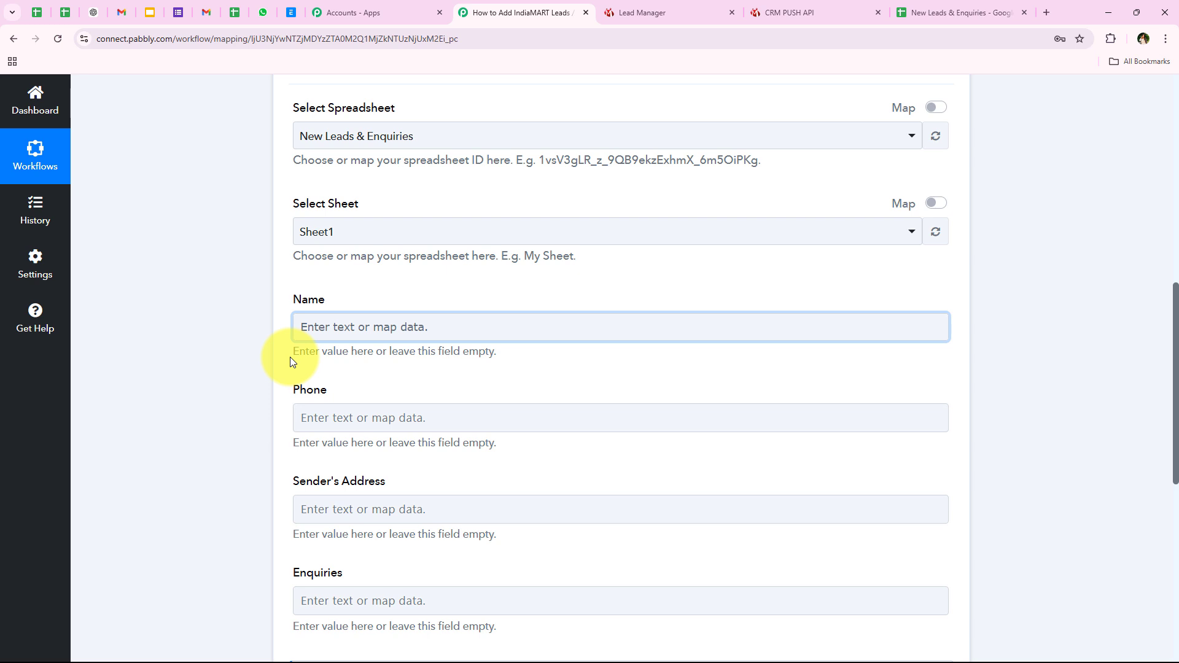
click(332, 337)
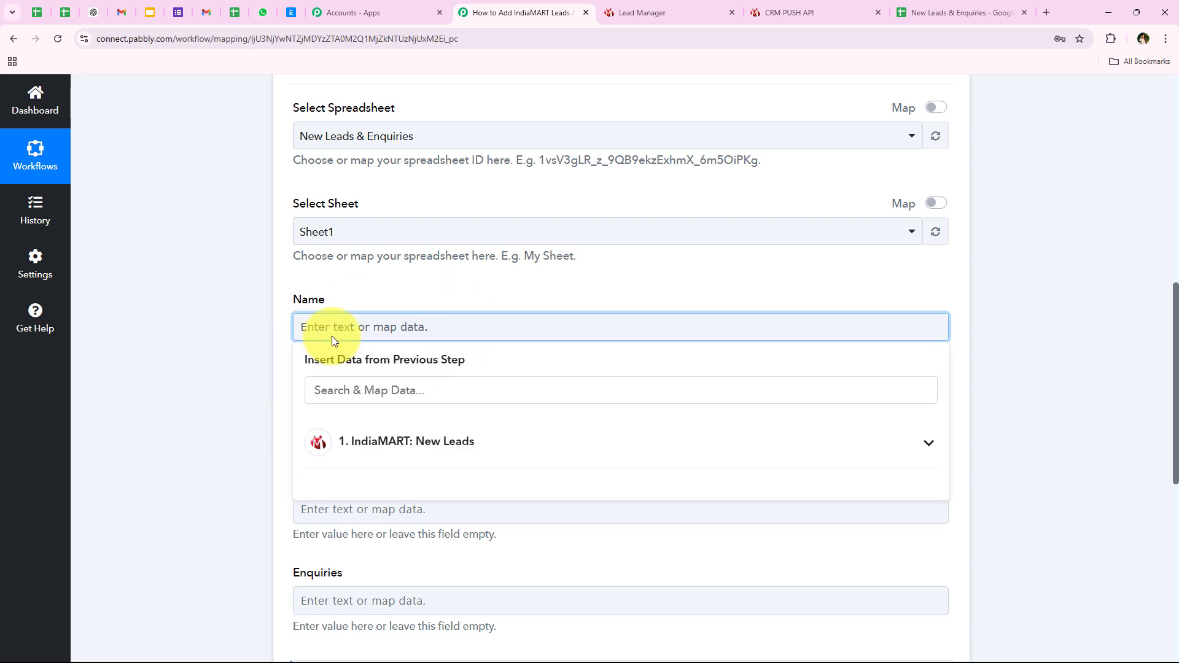
text(/)
drag(346, 327, 271, 326)
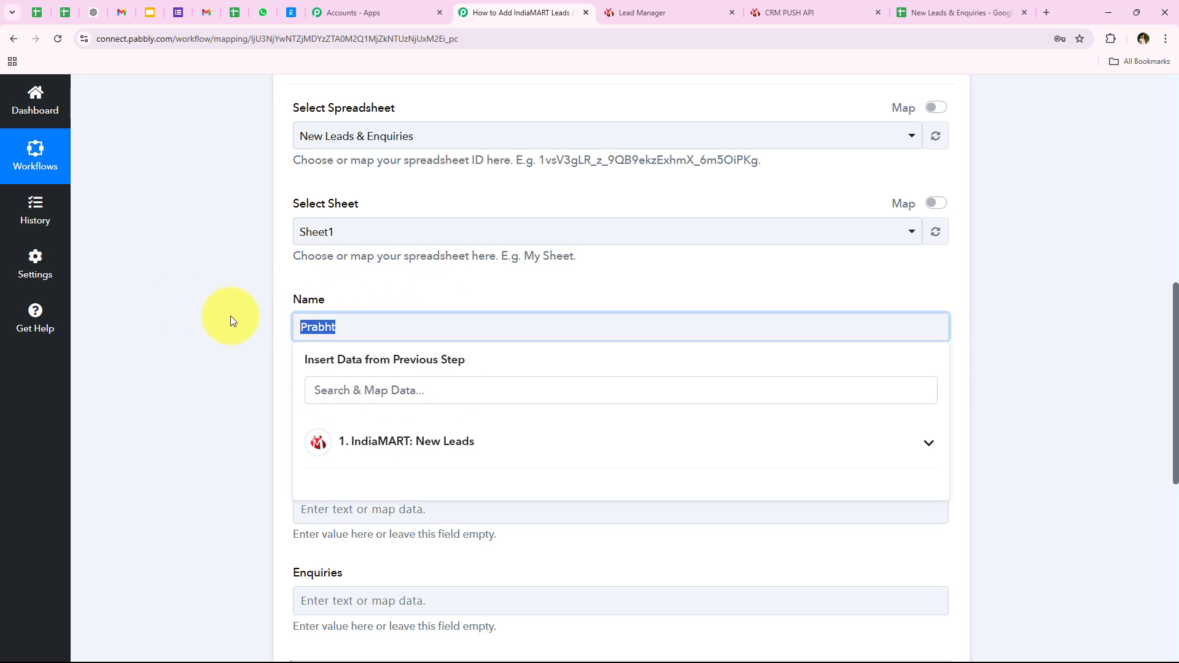
click(451, 393)
text(n)
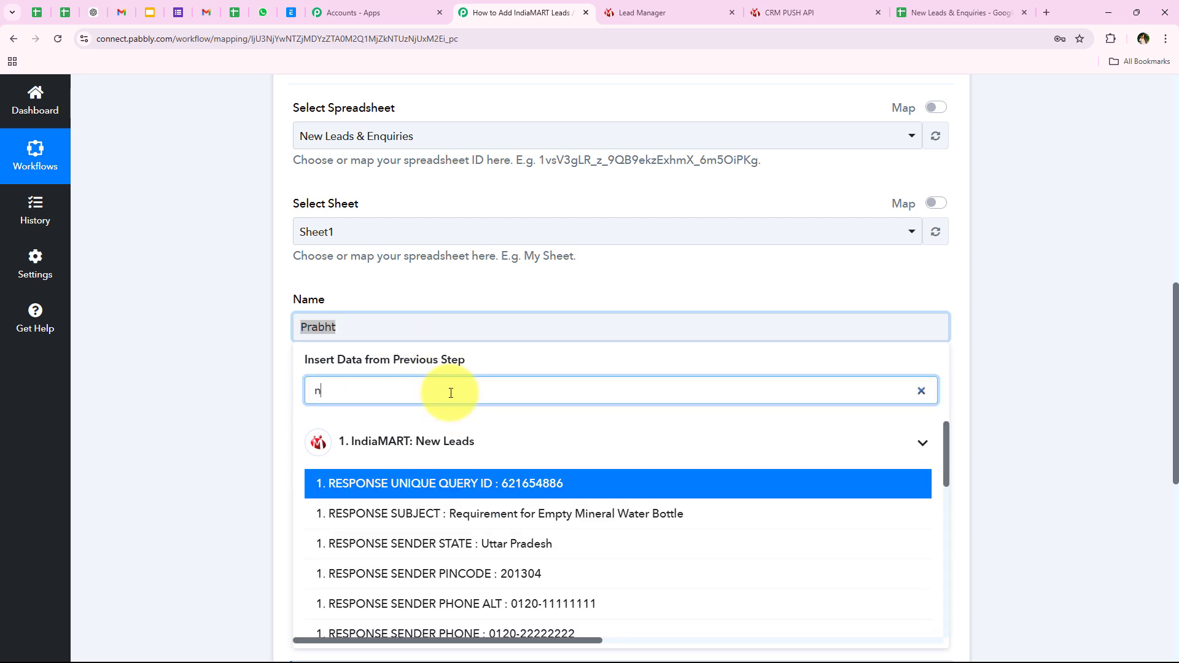
text(a)
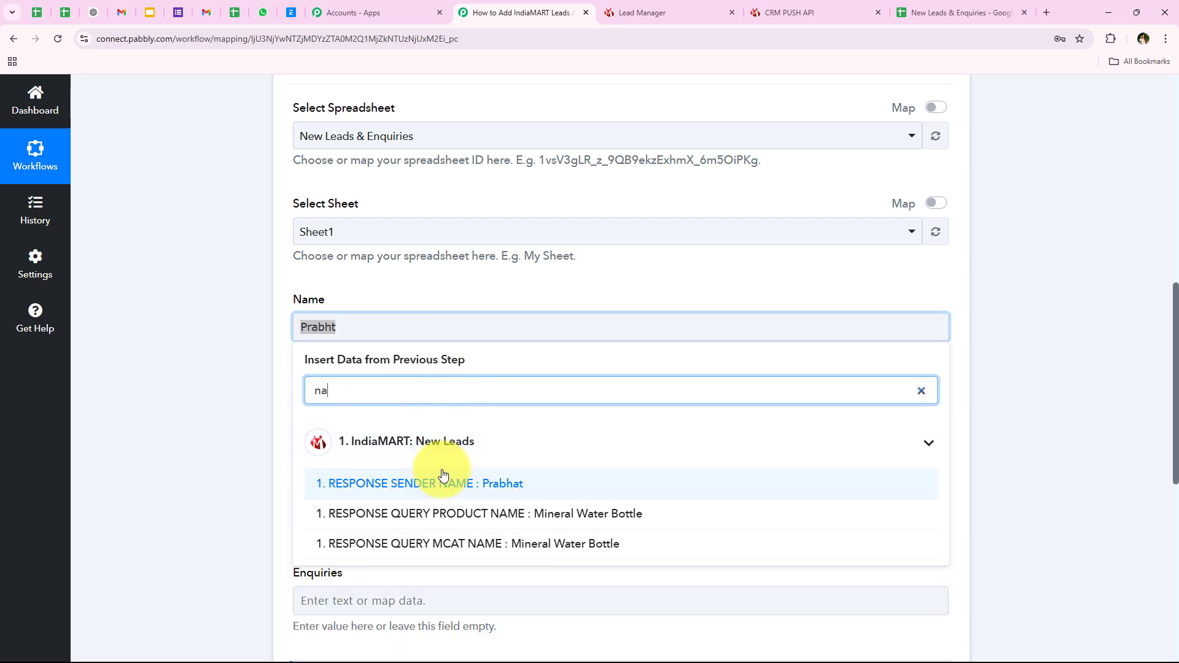
click(747, 490)
click(232, 348)
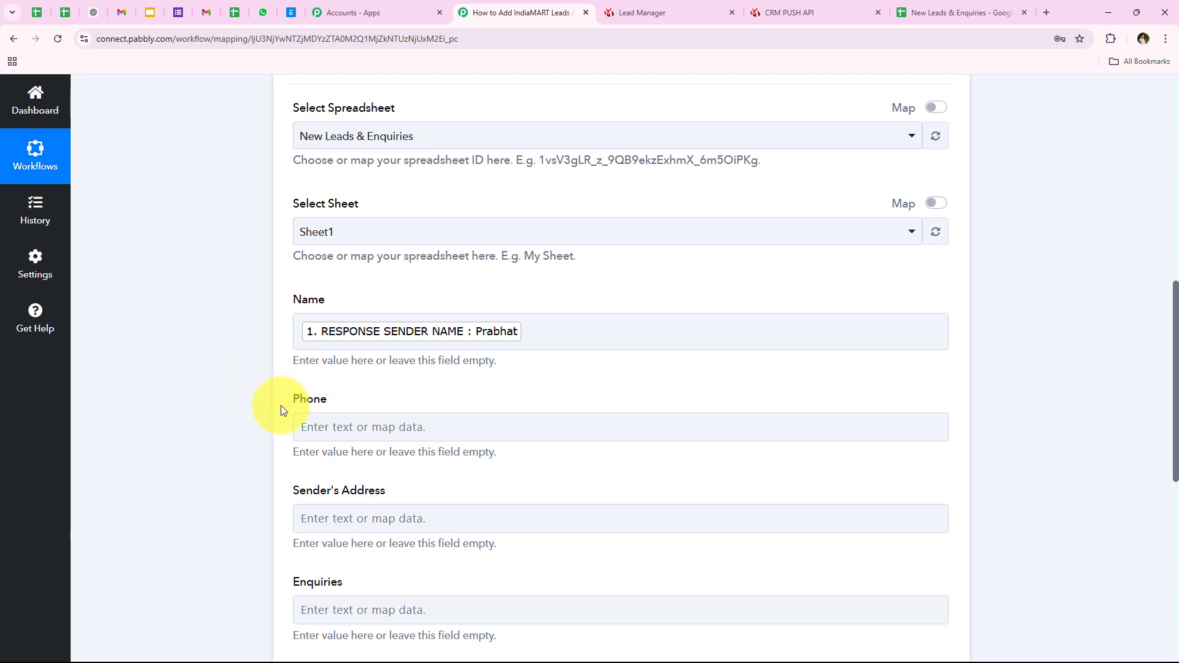
Map the Phone field to RESPONSE SENDER PHONE, found by searching 'ph'.
scroll(289, 400, down, 1)
click(350, 370)
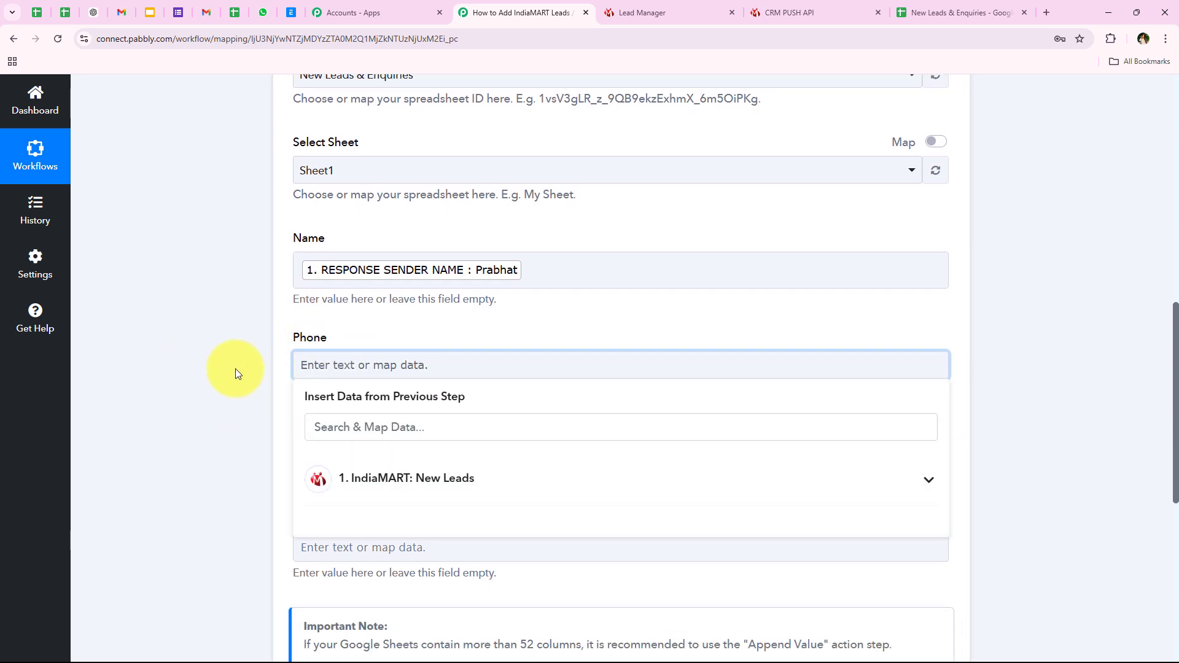
click(366, 419)
text(p)
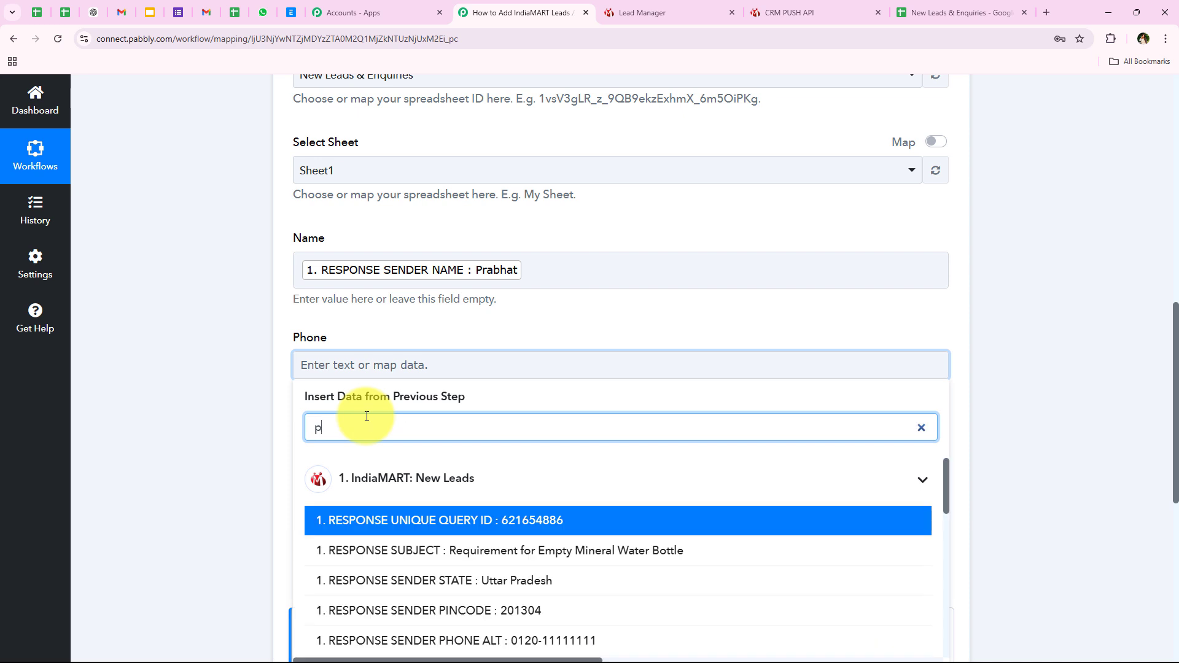
text(h)
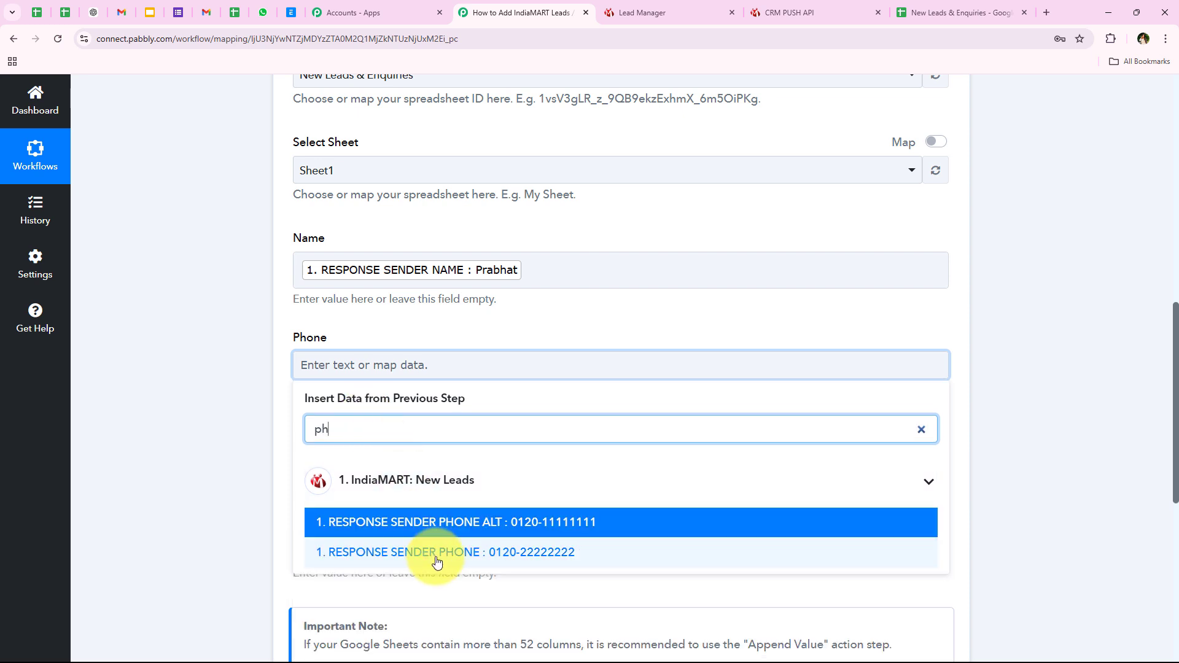
click(843, 549)
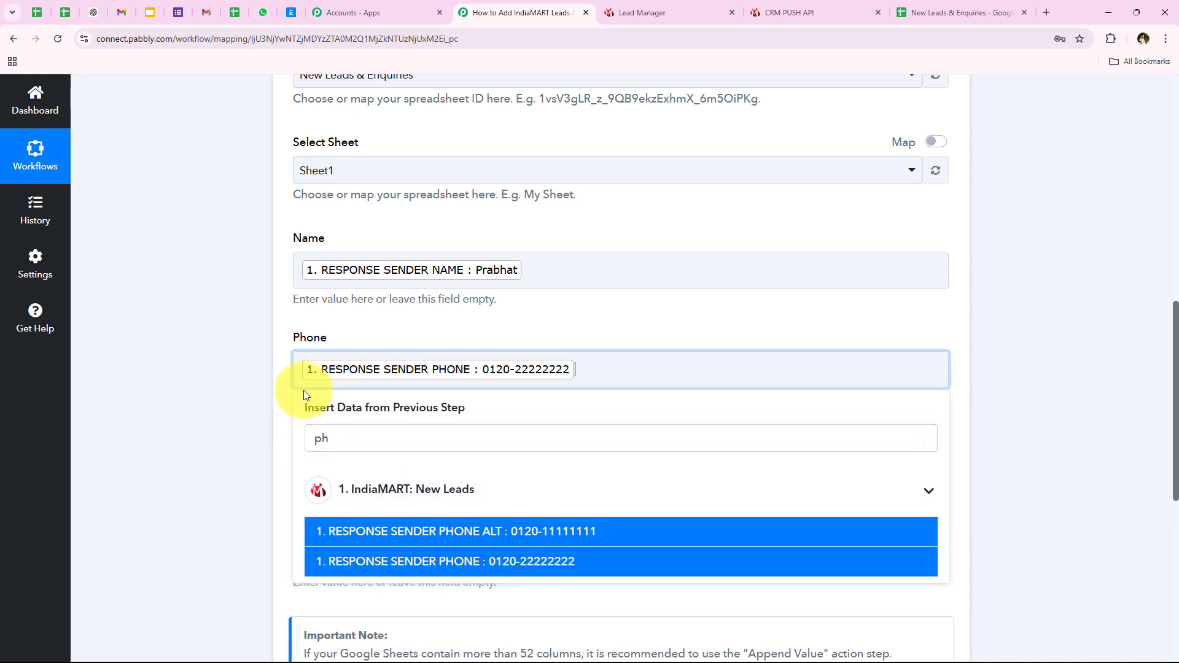
click(289, 417)
Map Sender's Address to RESPONSE SENDER ADDRESS, found by searching 'ad'.
scroll(338, 436, down, 1)
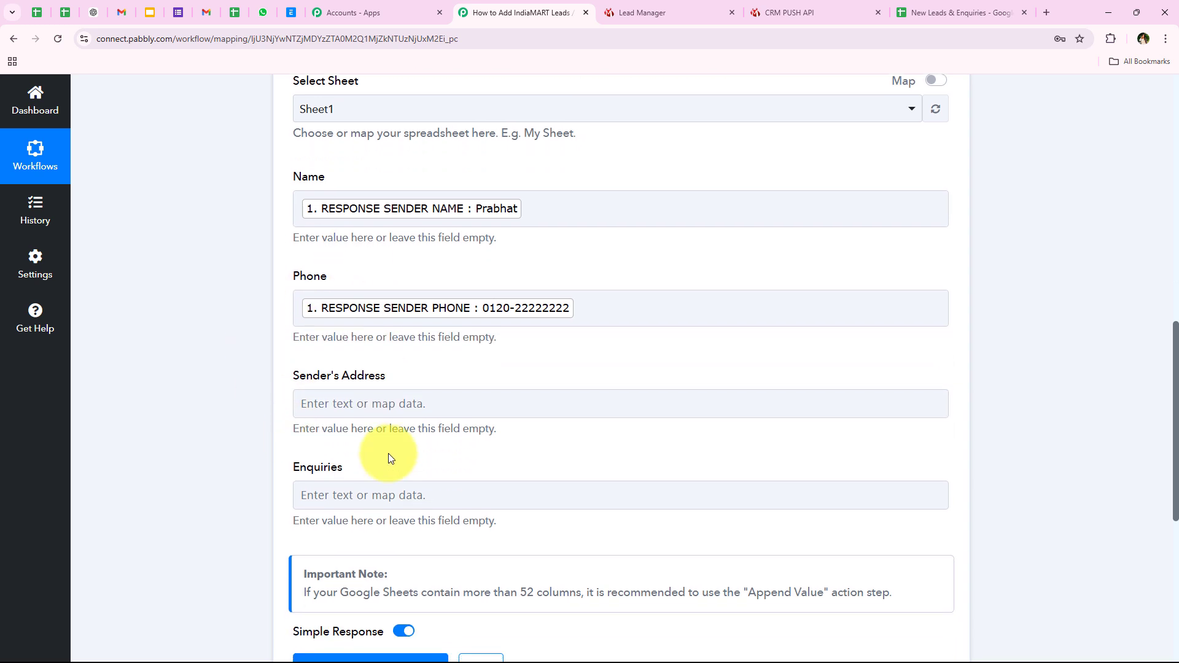
click(421, 404)
scroll(201, 448, up, 1)
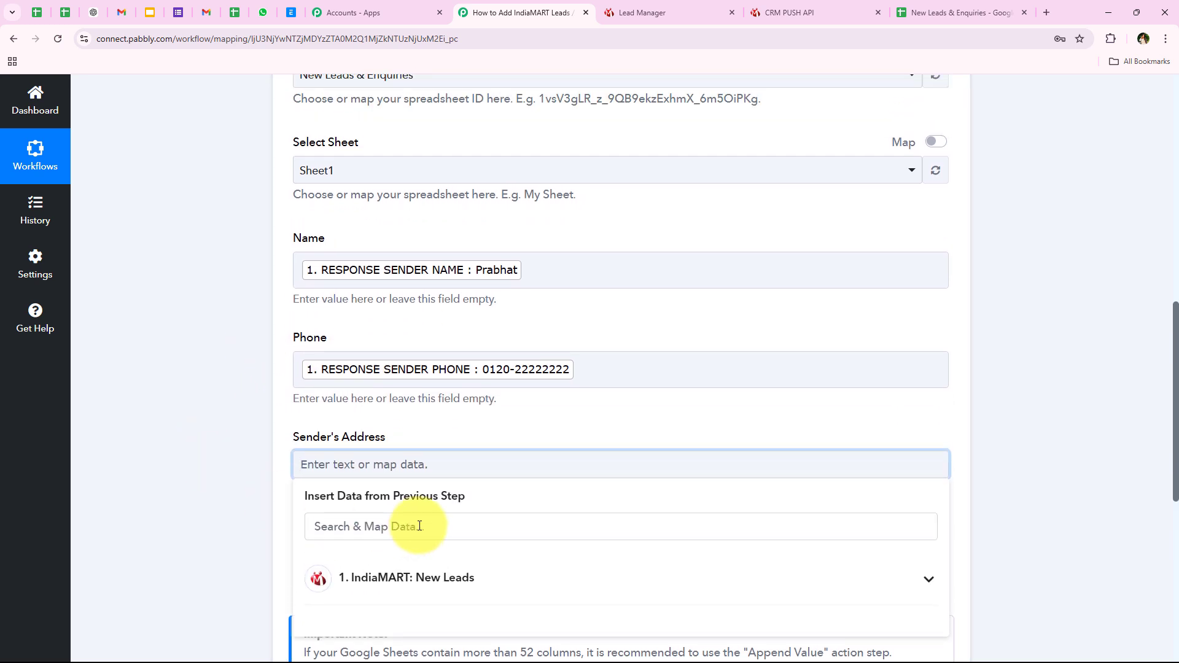
text(ad)
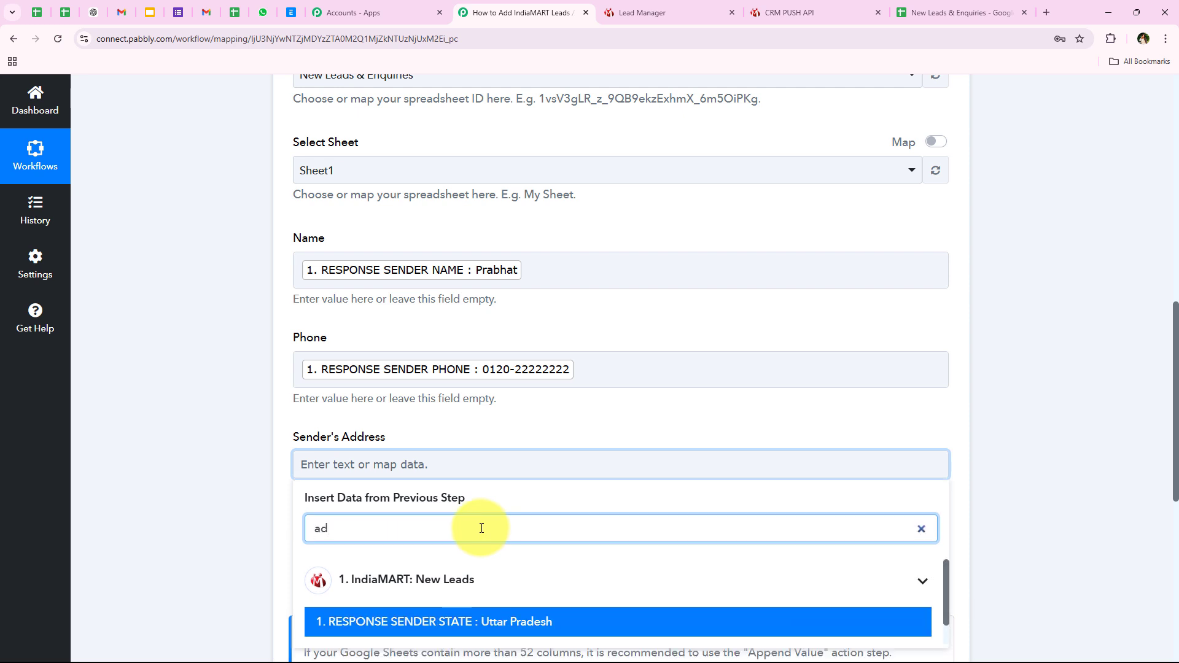
scroll(482, 529, down, 1)
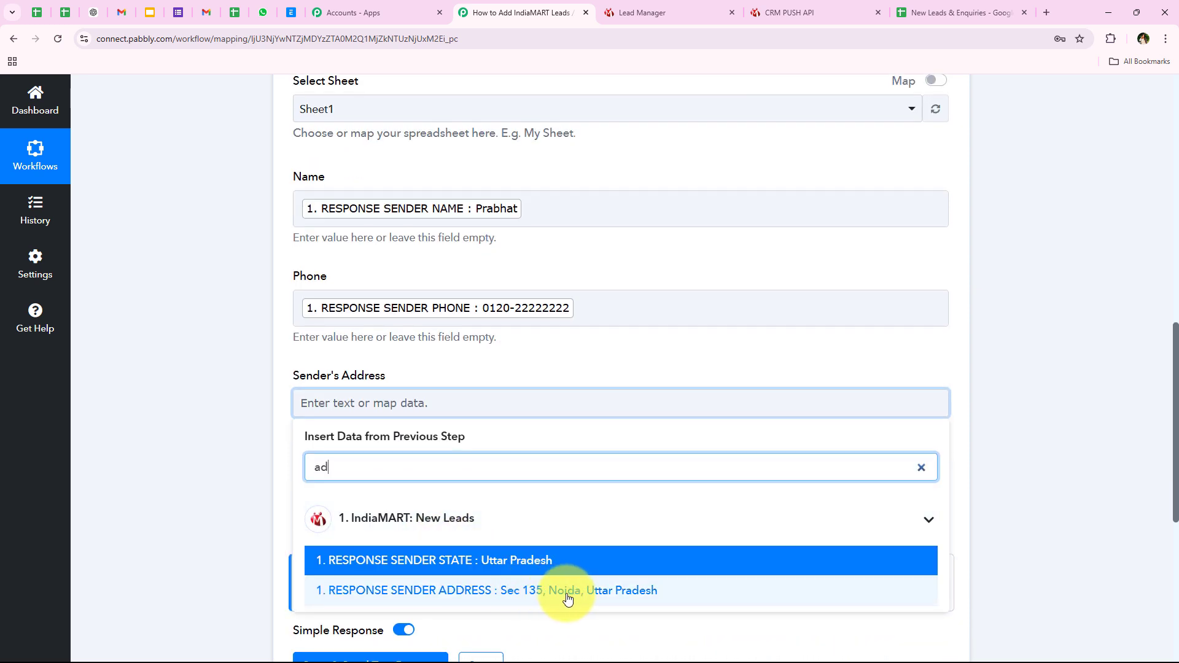
click(568, 599)
click(245, 496)
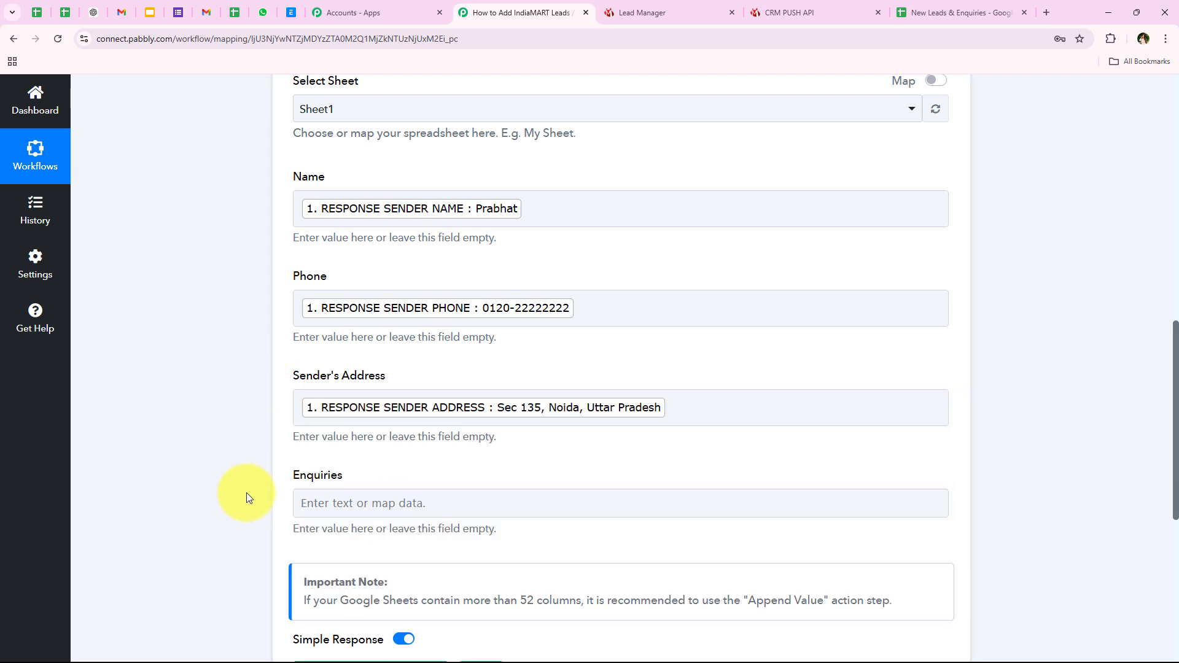
Map Enquiries to RESPONSE QUERY MESSAGE, found by searching 'mess'.
scroll(266, 457, up, 1)
scroll(273, 518, down, 1)
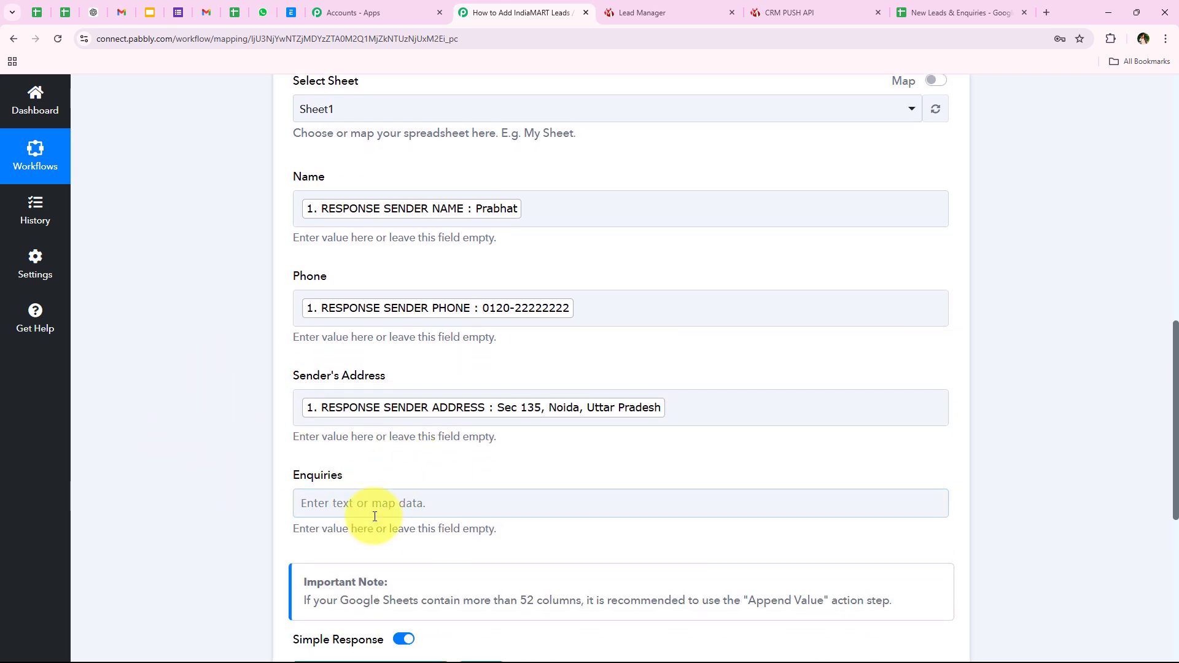
click(432, 502)
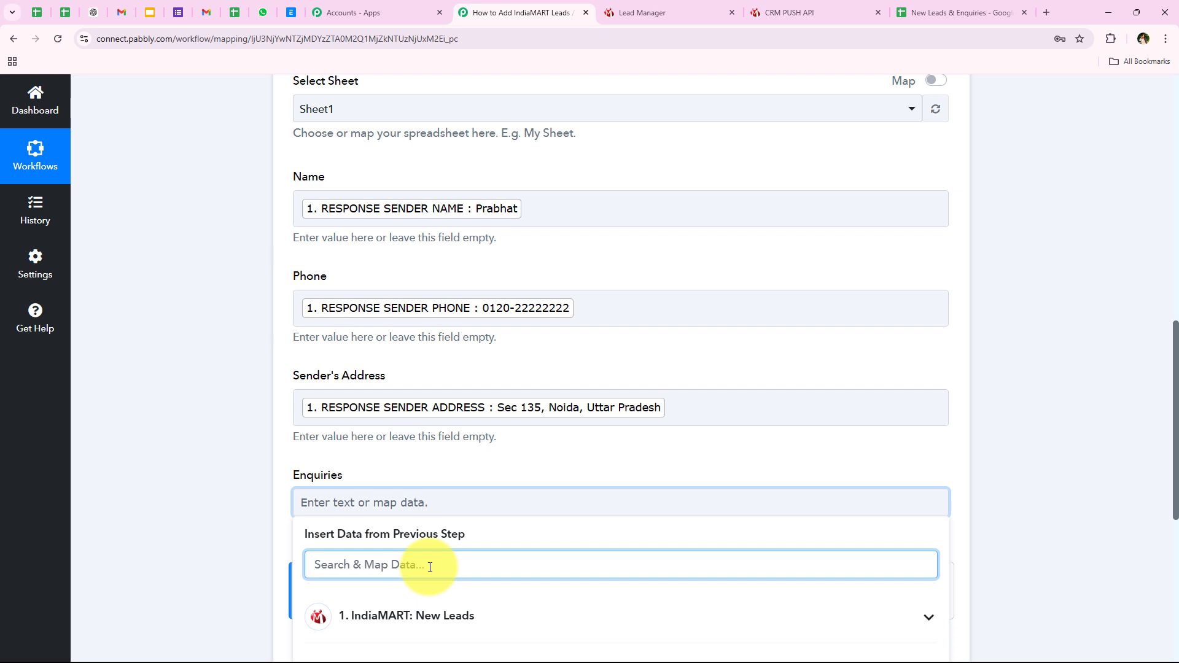
text(mess)
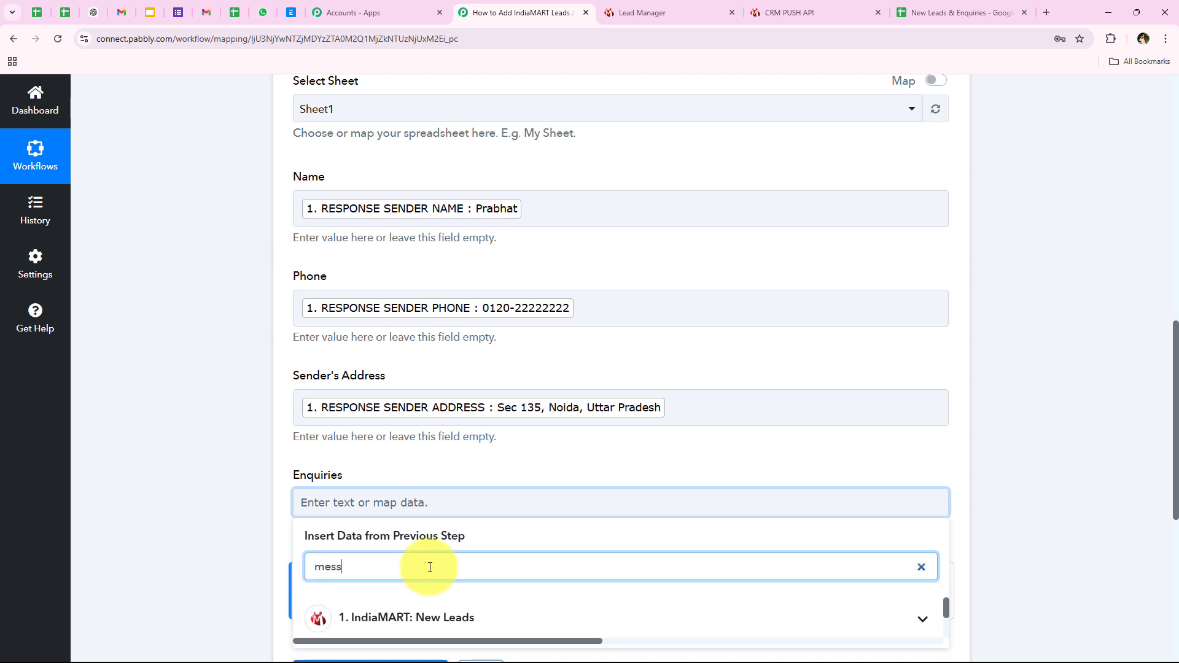
scroll(430, 567, down, 2)
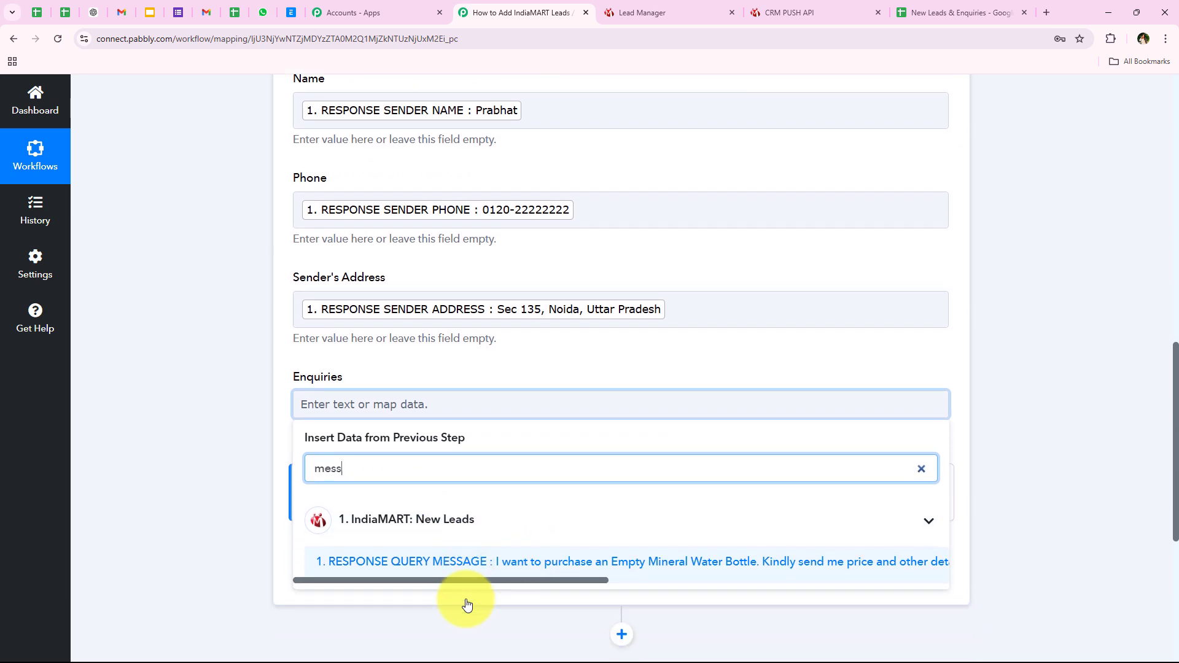
click(556, 539)
click(150, 375)
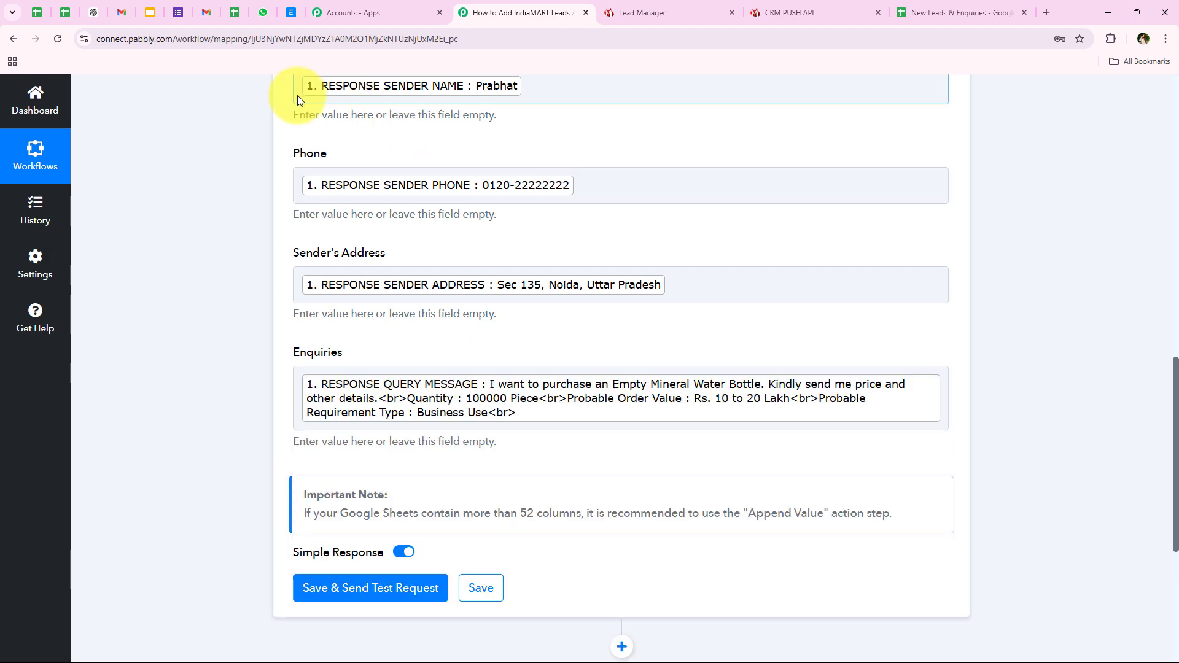
Save and test the Add New Row step, confirming 4 cells written to Sheet1!A3:D3.
scroll(209, 494, down, 3)
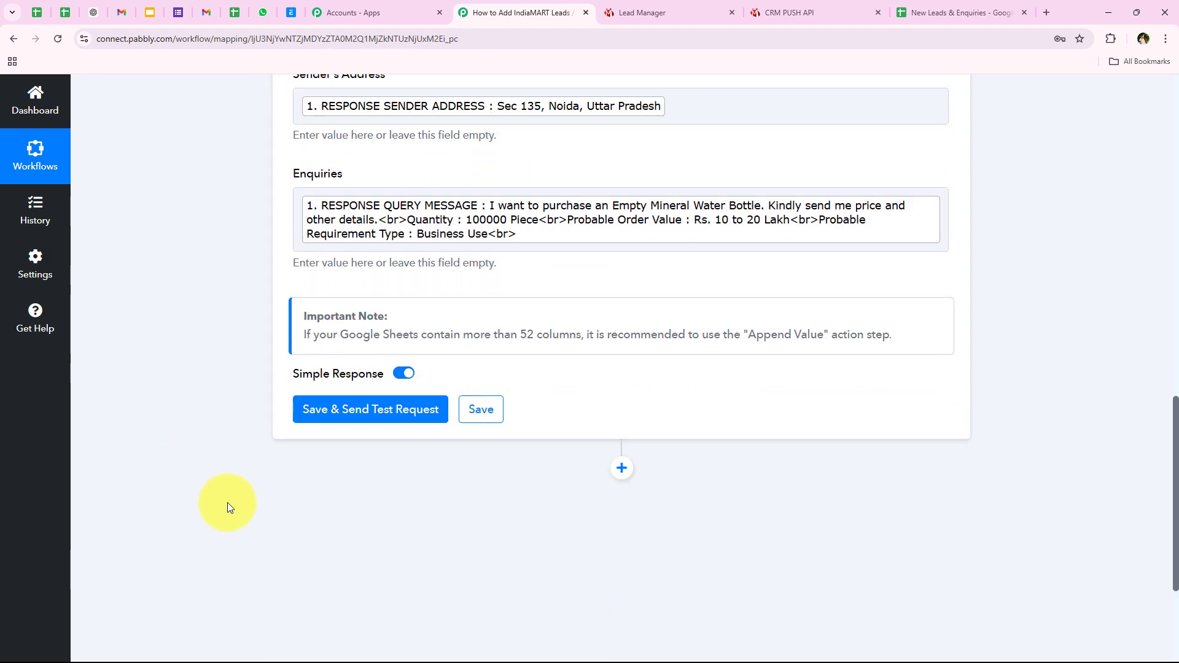
click(407, 406)
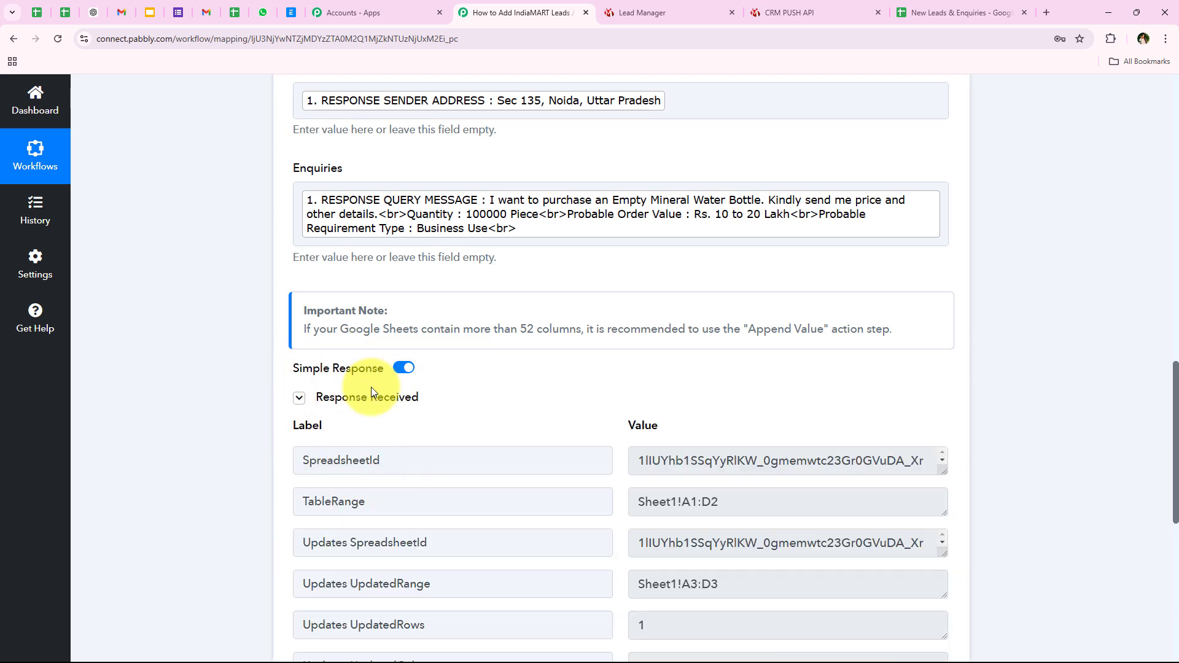
scroll(439, 387, down, 2)
scroll(438, 387, down, 1)
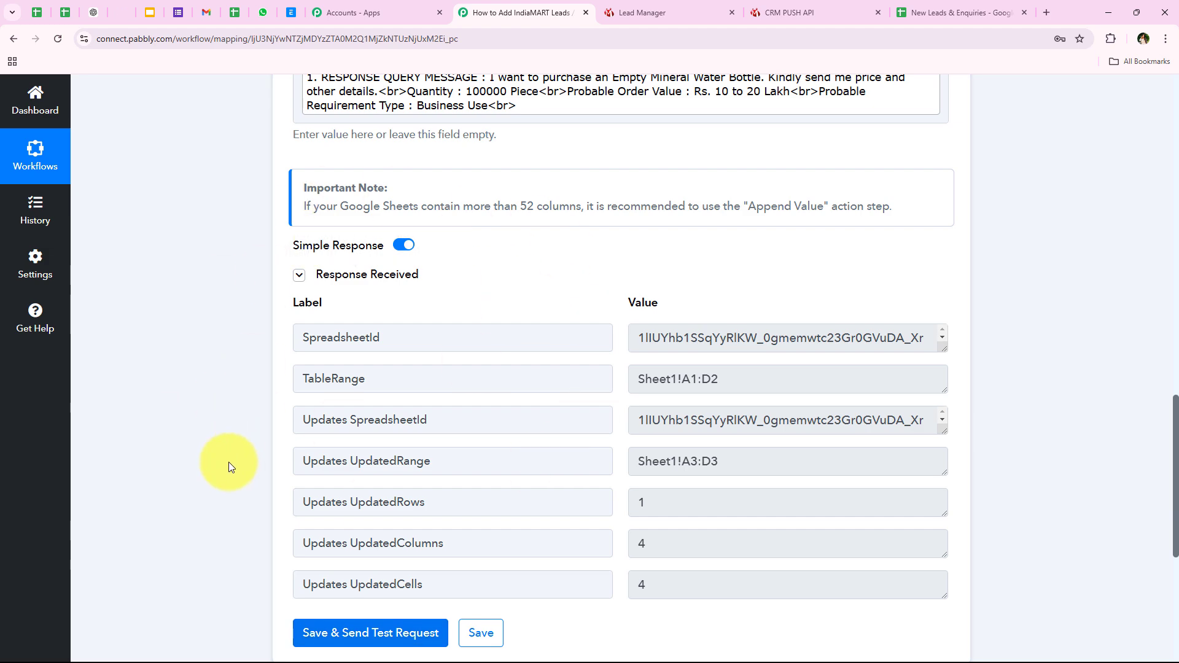
scroll(224, 368, up, 10)
scroll(222, 371, up, 9)
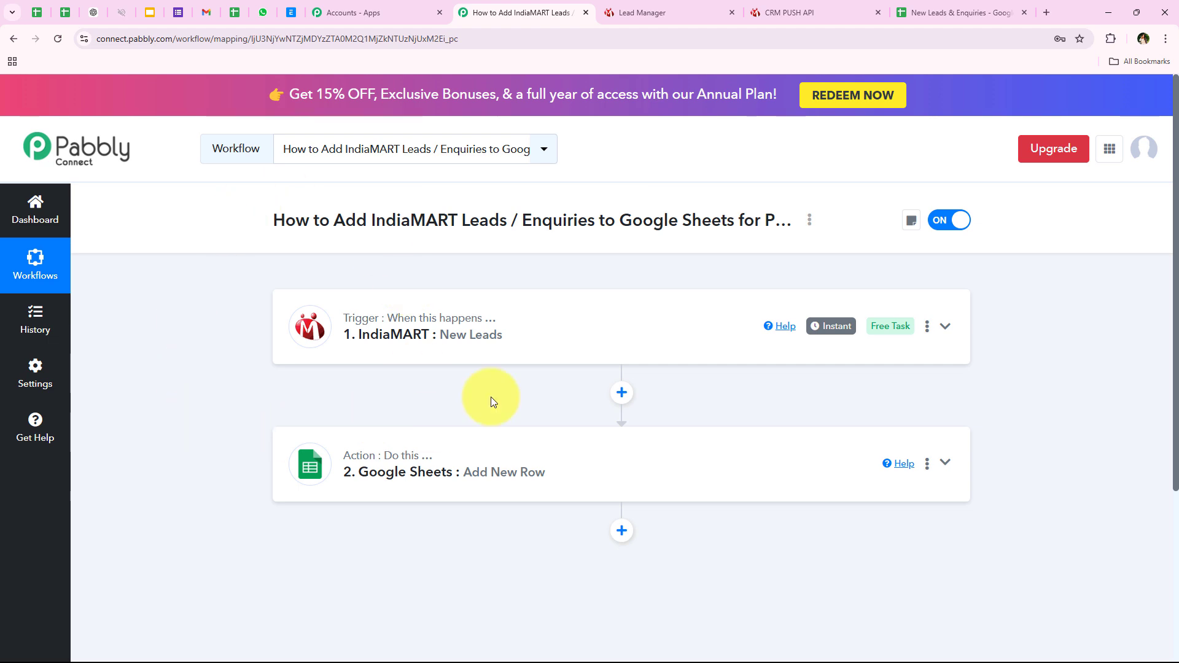
Check that the test lead's details fill cells A3:D3 of the New Leads & Enquiries sheet.
click(980, 12)
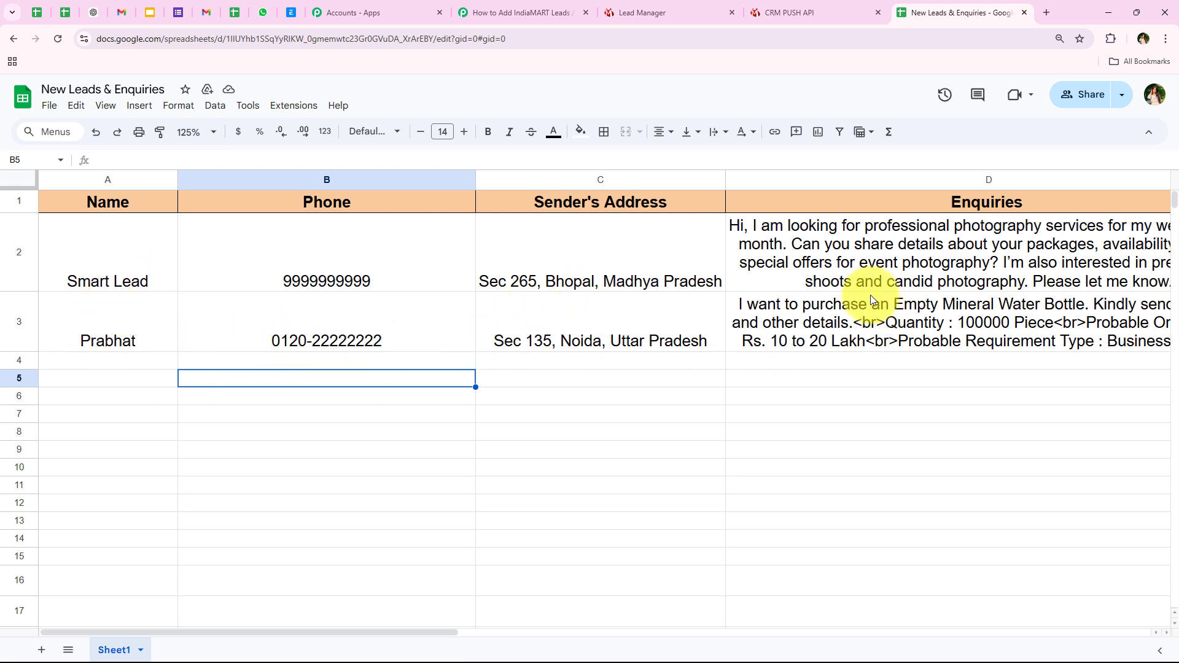
drag(434, 635, 219, 621)
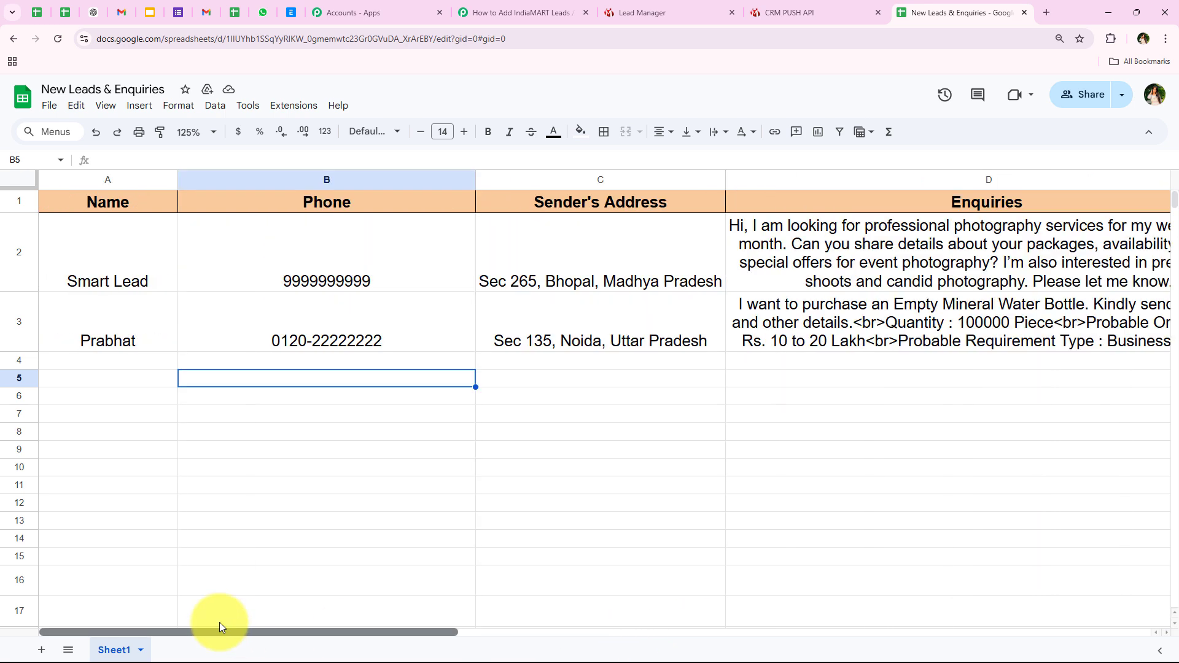
click(561, 10)
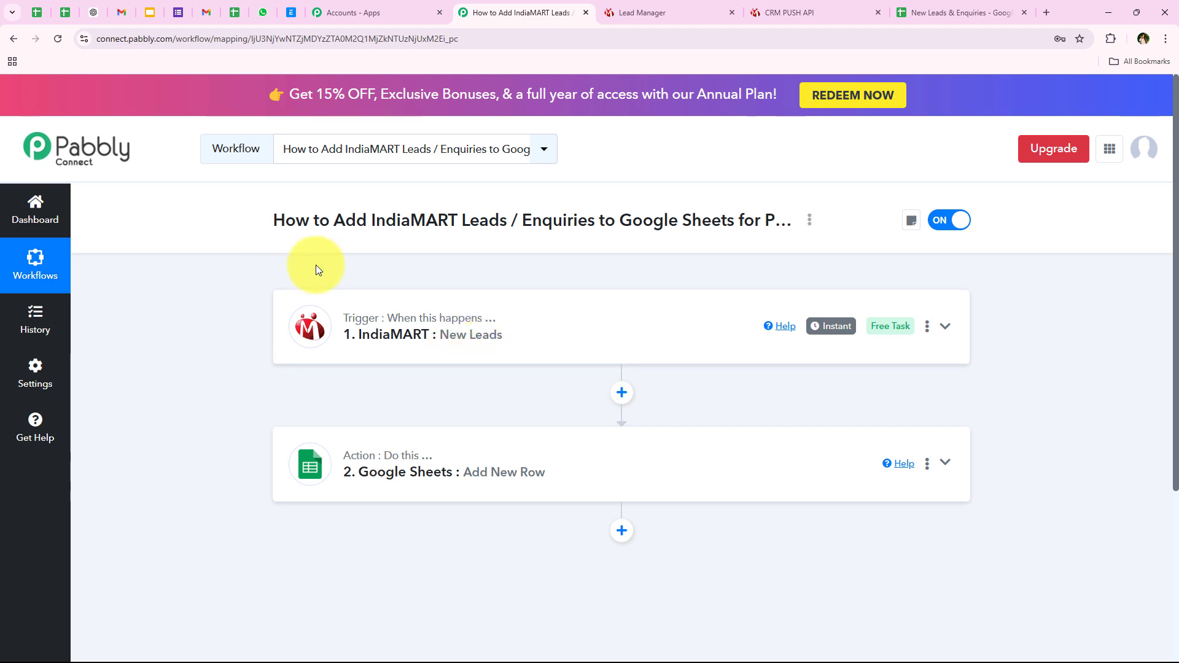
click(941, 4)
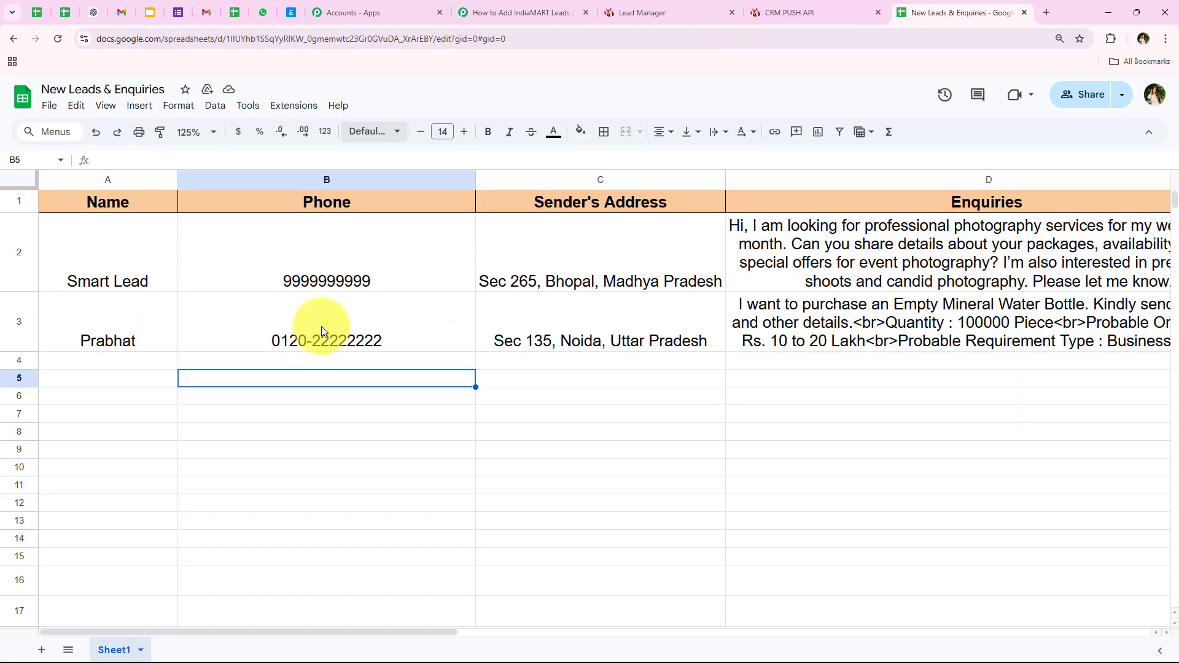
drag(160, 301, 992, 319)
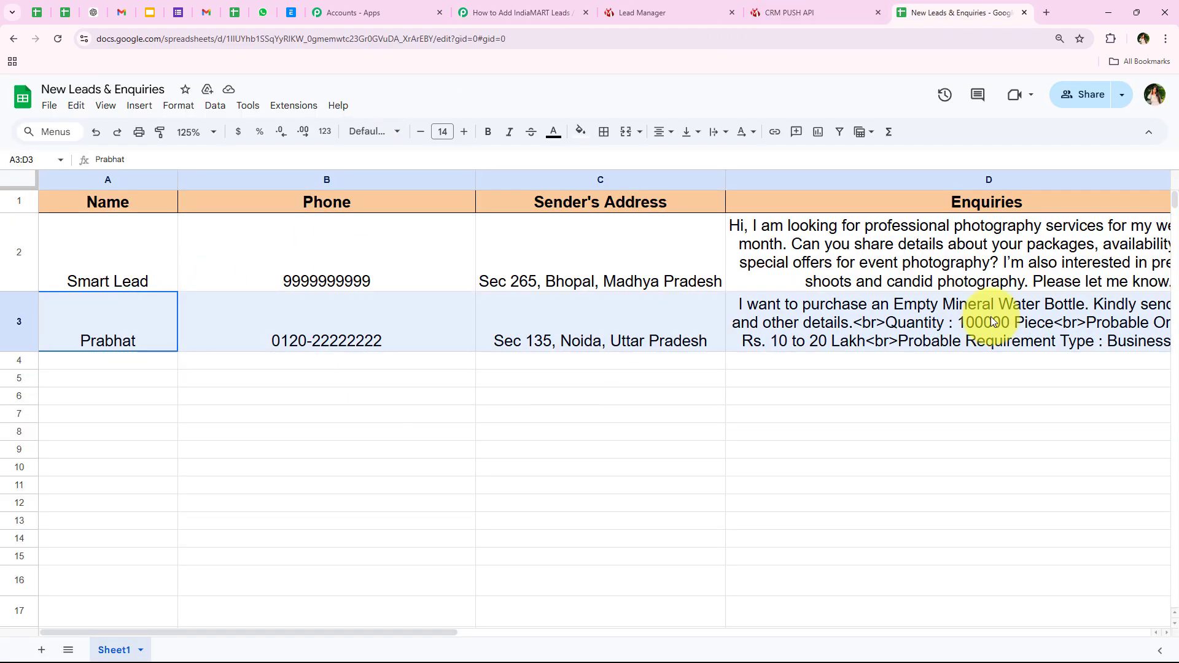
click(437, 410)
Review both lead rows in the sheet, then return to the IndiaMART-to-Google Sheets workflow.
click(512, 9)
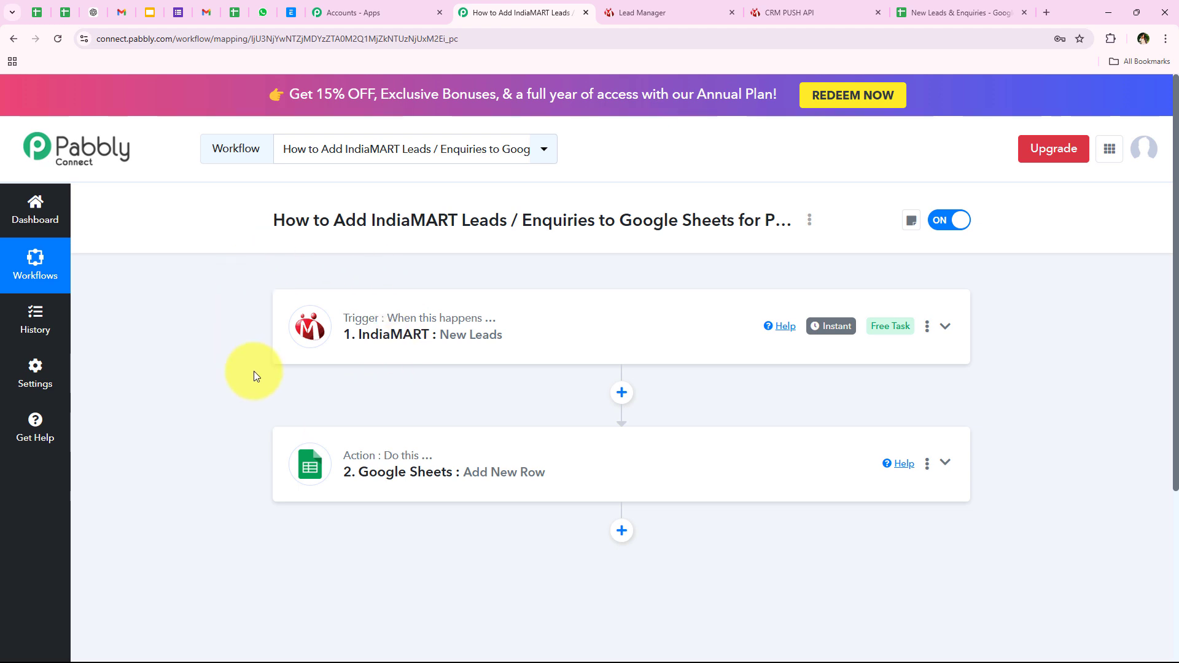
click(958, 12)
drag(116, 319, 993, 275)
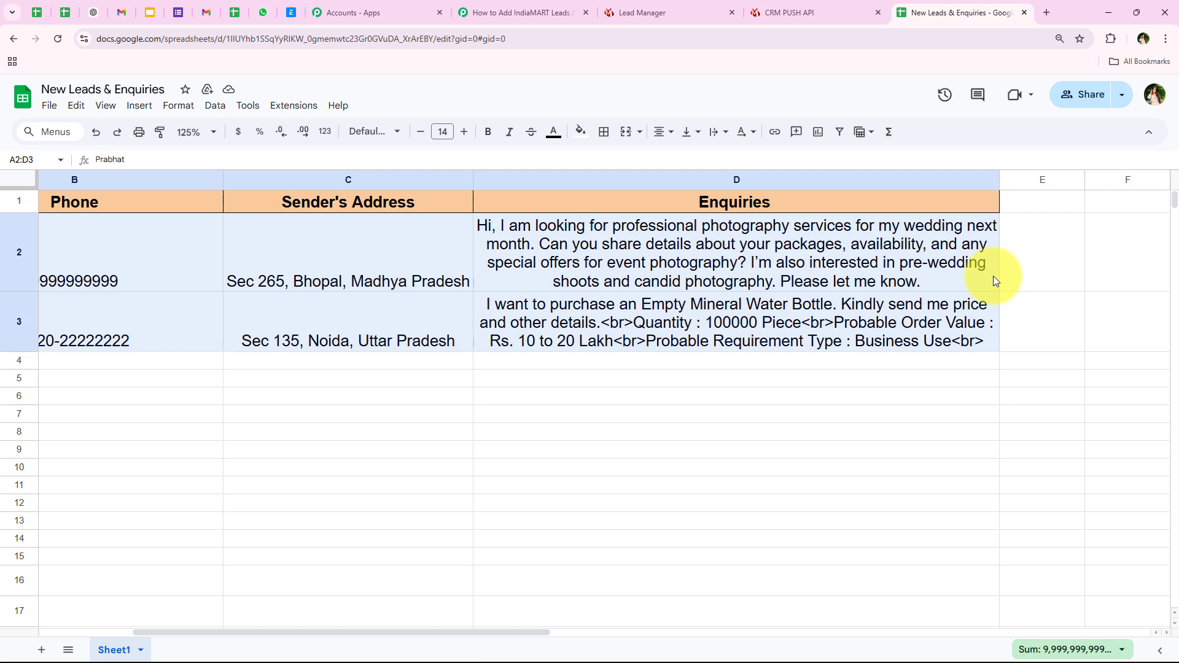
click(848, 407)
click(491, 12)
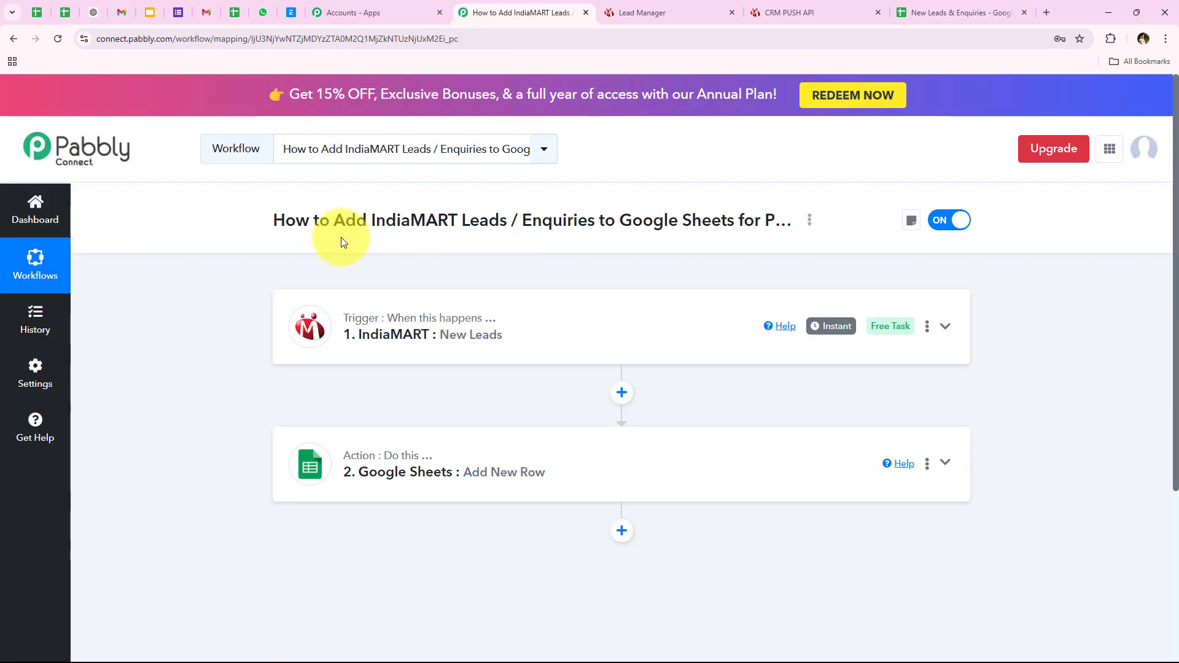